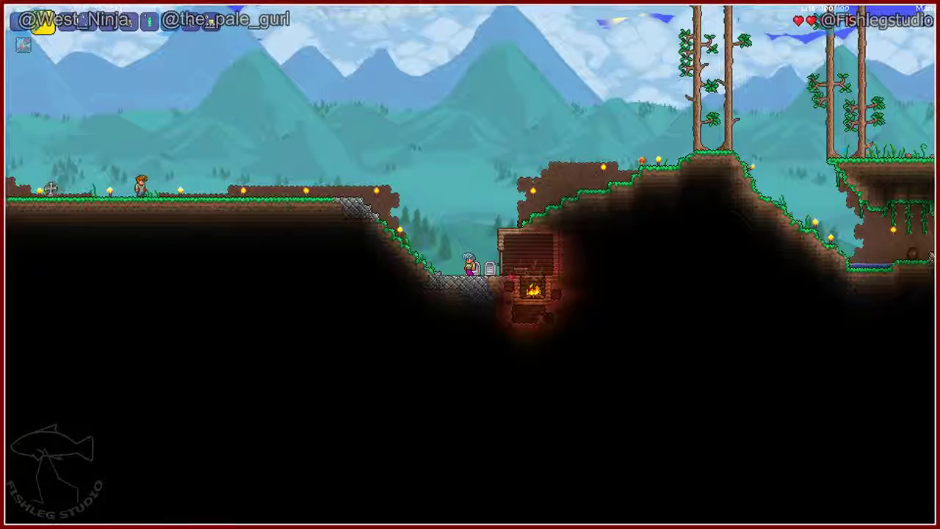
Walk left across the grassy surface and bring up the full world map overlay
{"action": "key", "text": "a"}
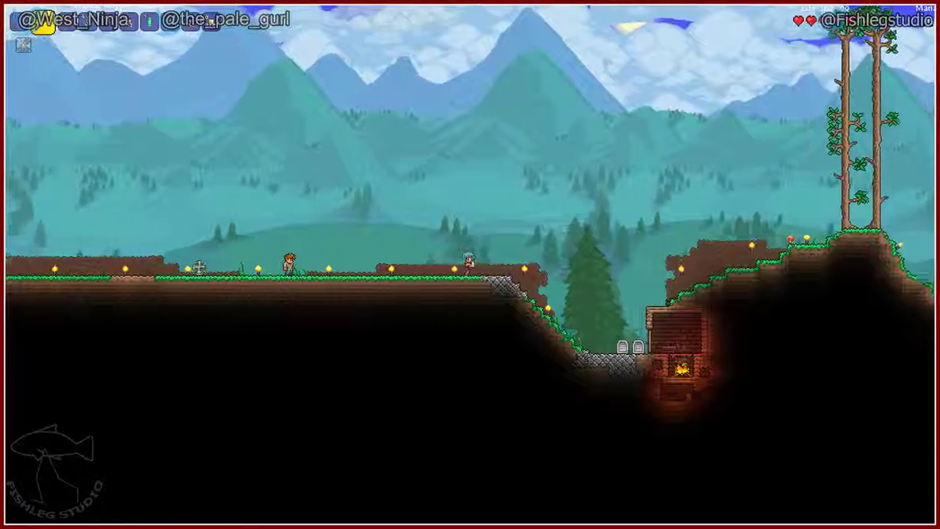
{"action": "key", "text": "a"}
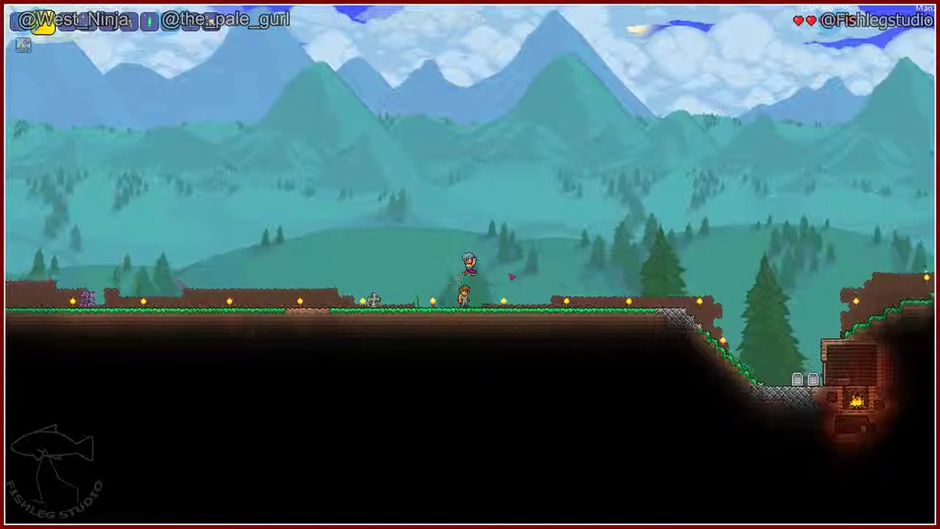
{"action": "key", "text": "Tab"}
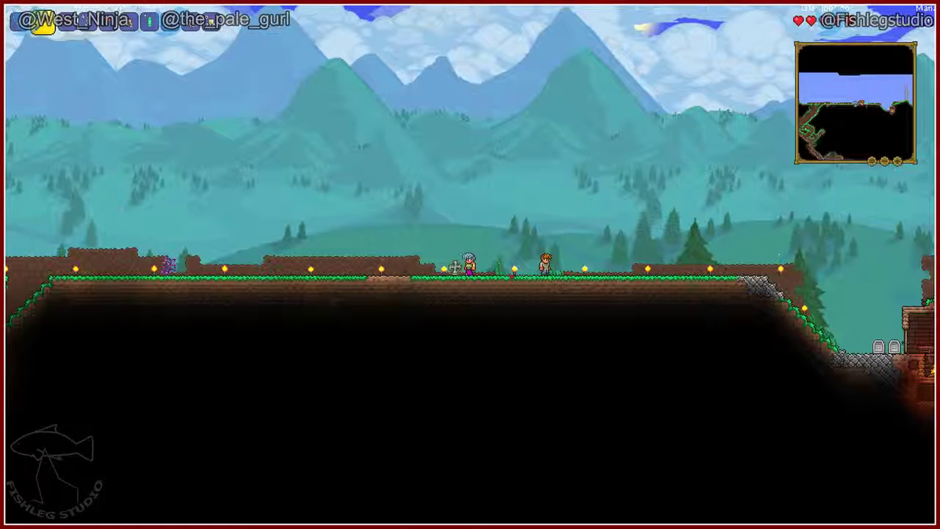
{"action": "key", "text": "Tab"}
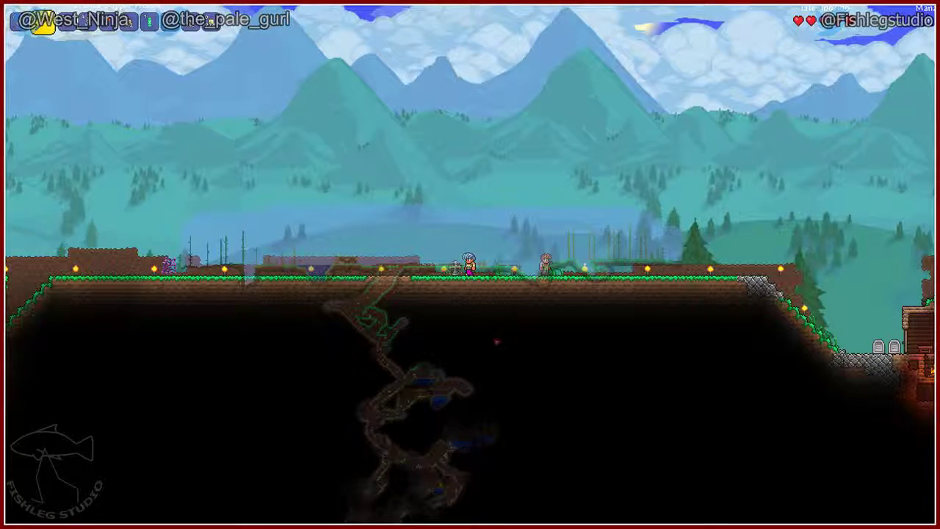
With the map overlaid, walk left to the wooden house by the ocean, then back right
{"action": "key", "text": "a"}
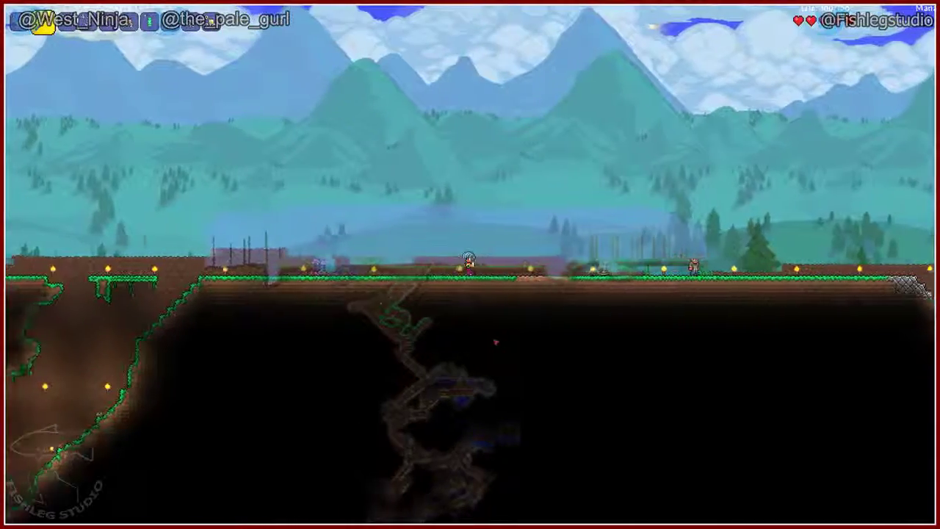
{"action": "key", "text": "a"}
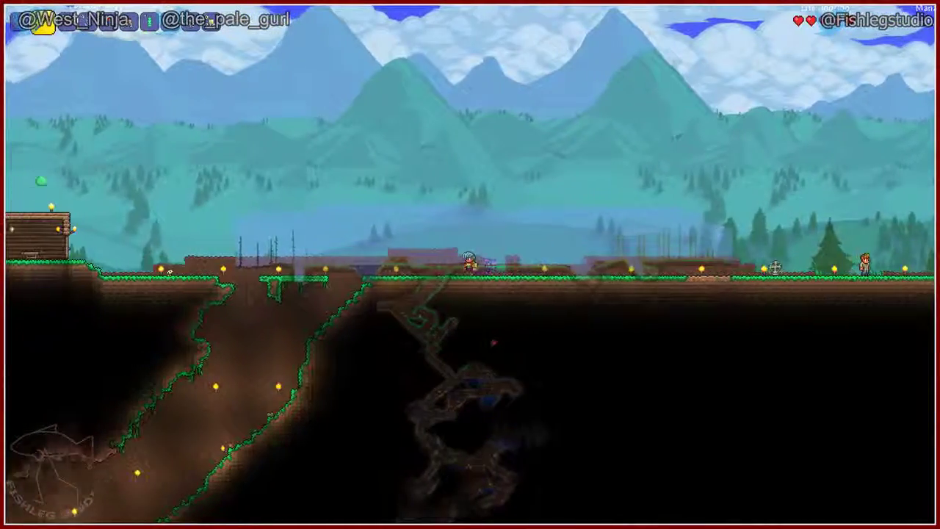
{"action": "key", "text": "a"}
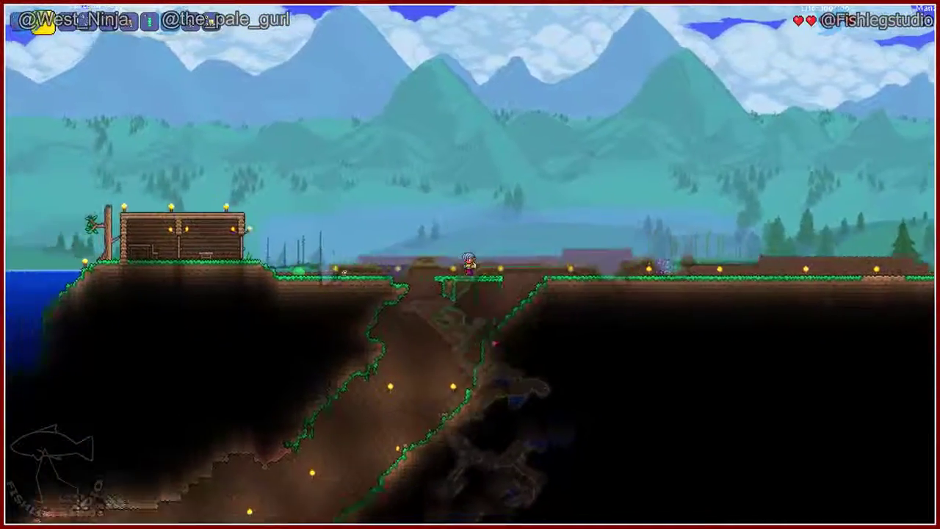
{"action": "key", "text": "d"}
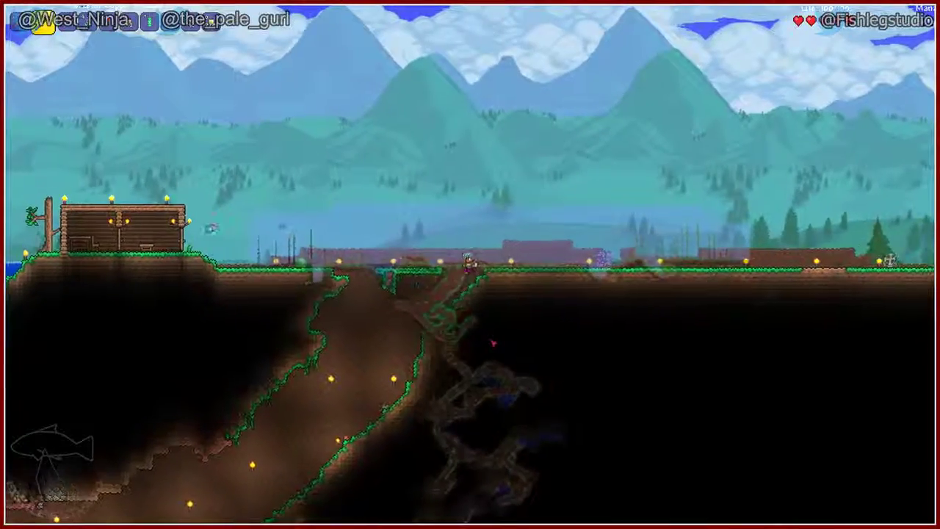
Drop into the underground cave and descend along the diagonal tunnel
{"action": "key", "text": "s"}
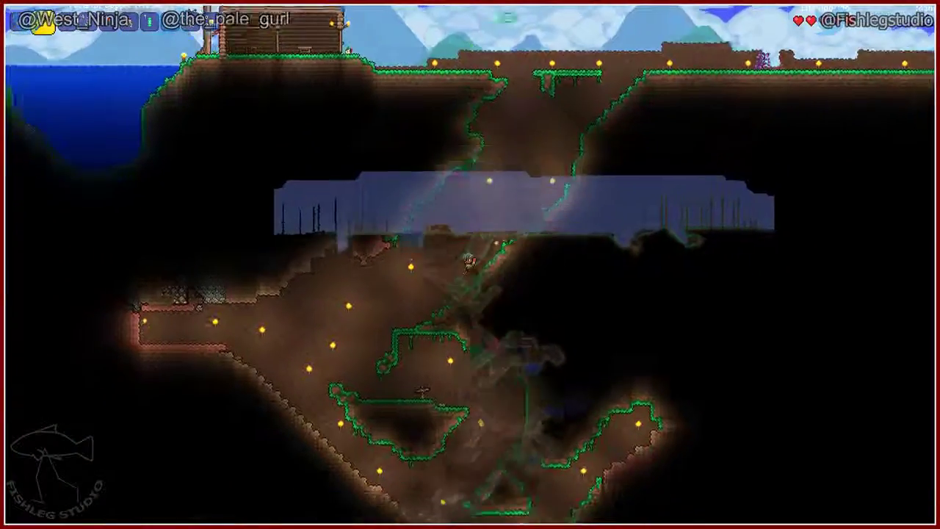
{"action": "key", "text": "a"}
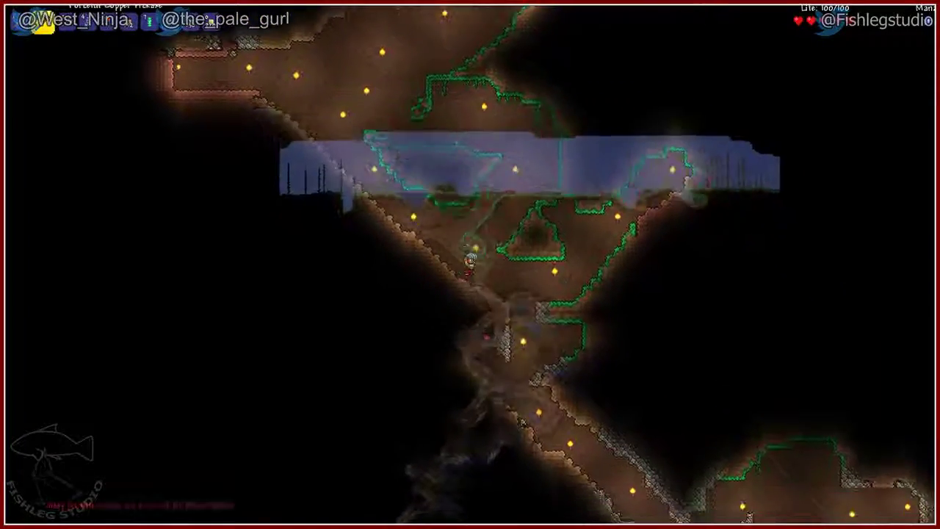
{"action": "key", "text": "s"}
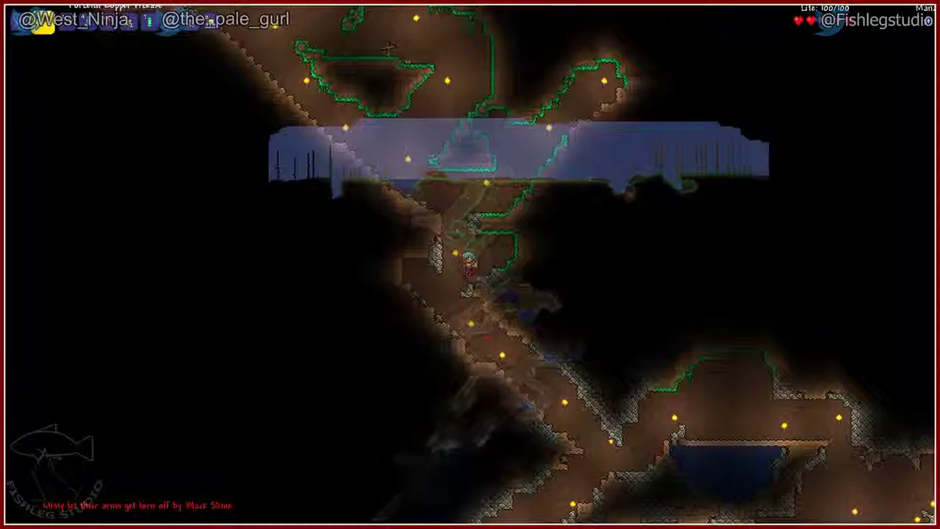
{"action": "key", "text": "s"}
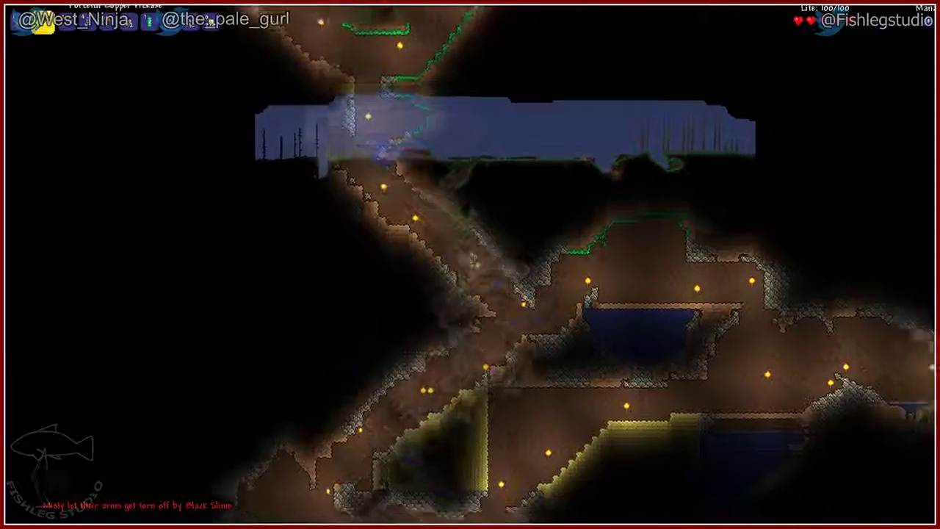
{"action": "key", "text": "s"}
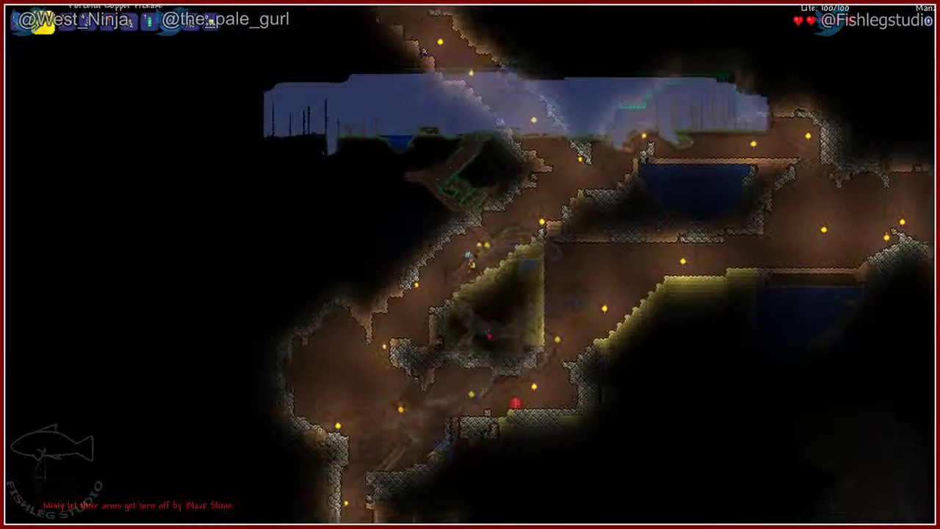
{"action": "key", "text": "s"}
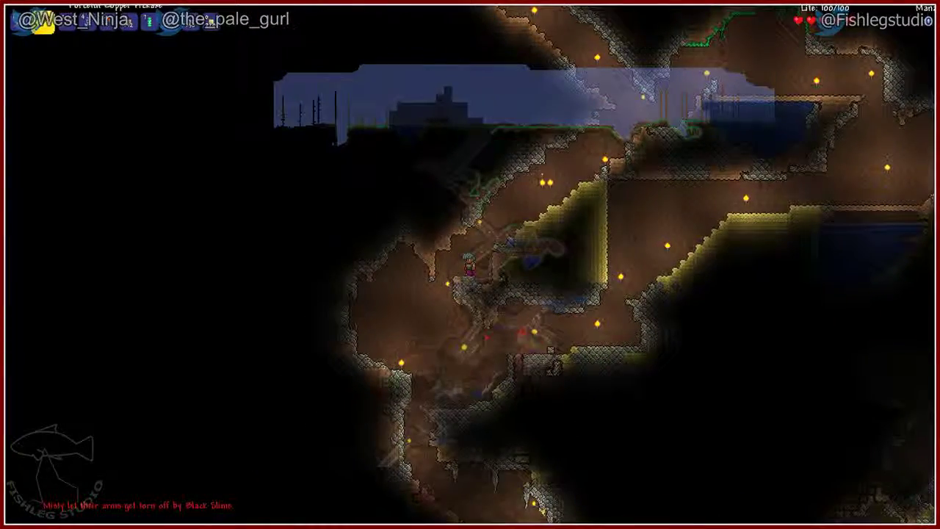
Glance at the inventory, then follow the cave passage to the sand blocks
{"action": "key", "text": "Escape"}
{"action": "key", "text": "Escape"}
{"action": "key", "text": "Tab"}
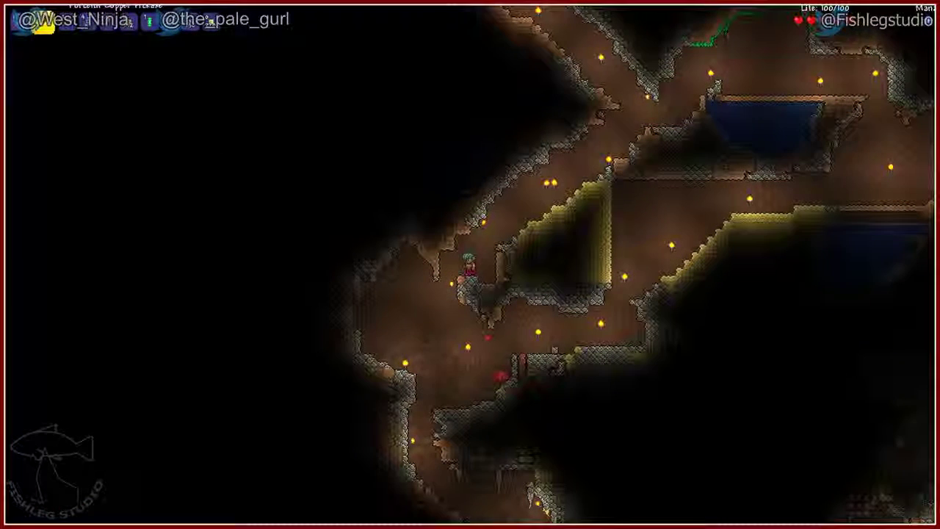
{"action": "key", "text": "a"}
{"action": "scroll", "coordinate": [468, 268], "scroll_direction": "up", "scroll_amount": 2}
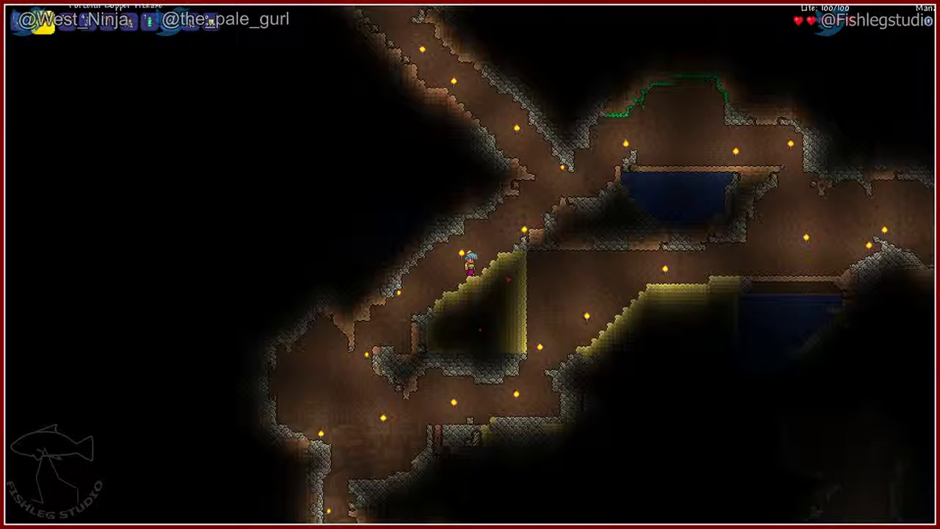
{"action": "key", "text": "d"}
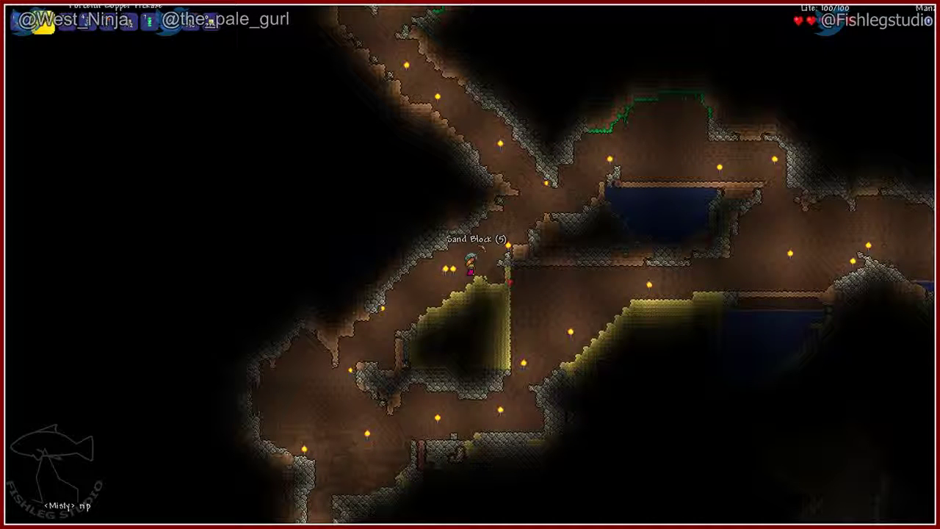
{"action": "key", "text": "s"}
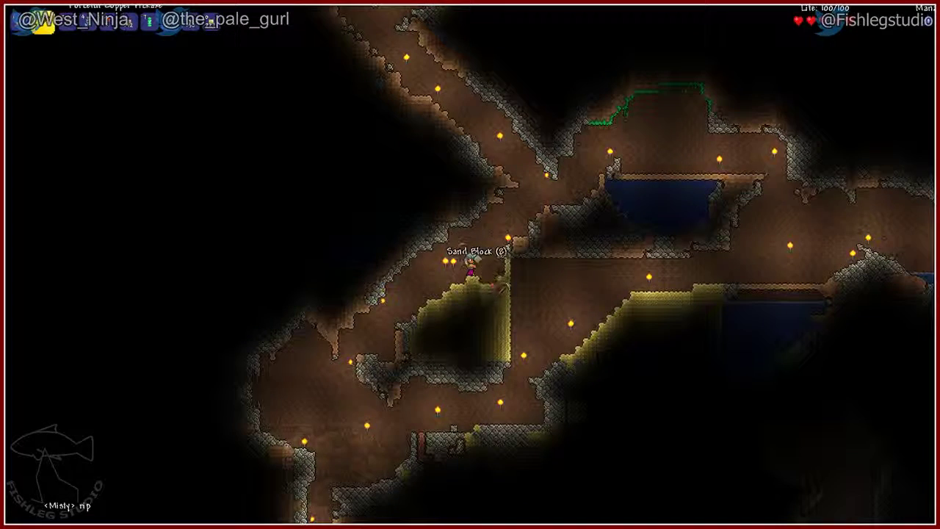
{"action": "key", "text": "d"}
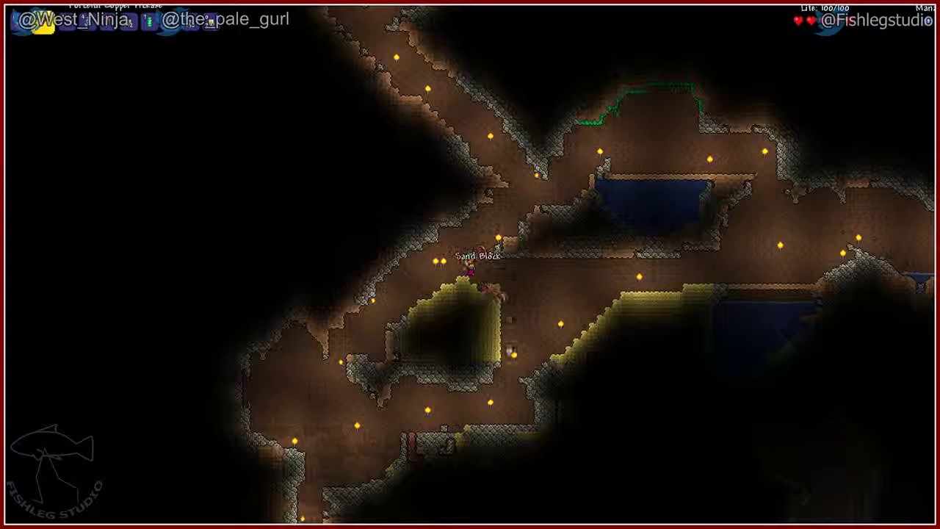
Mine sand and stone blocks along the tunnel with the pickaxe
{"action": "left_click", "coordinate": [499, 250]}
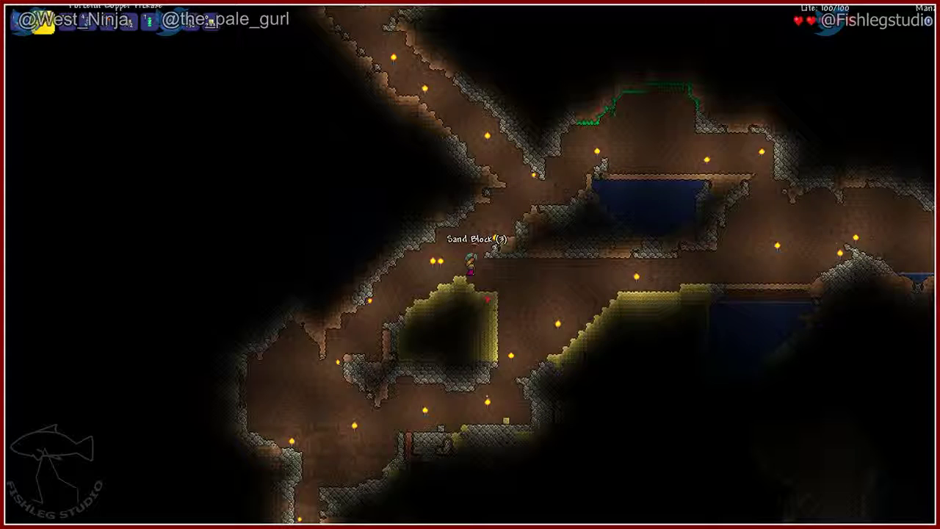
{"action": "left_click", "coordinate": [503, 268]}
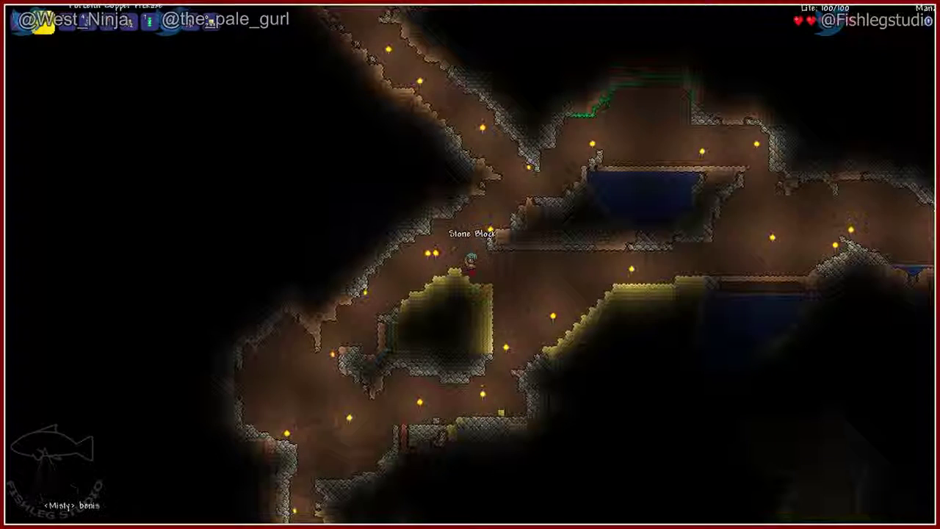
{"action": "key", "text": "w"}
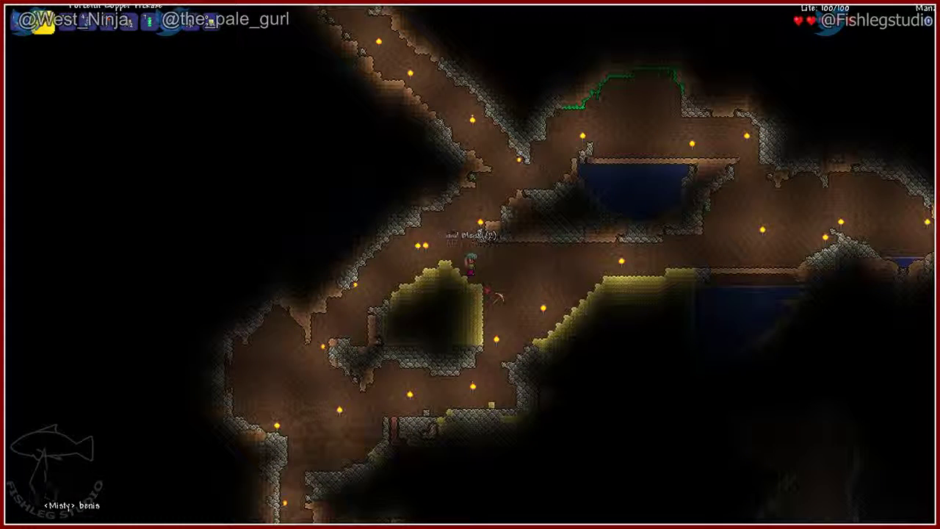
{"action": "key", "text": "d"}
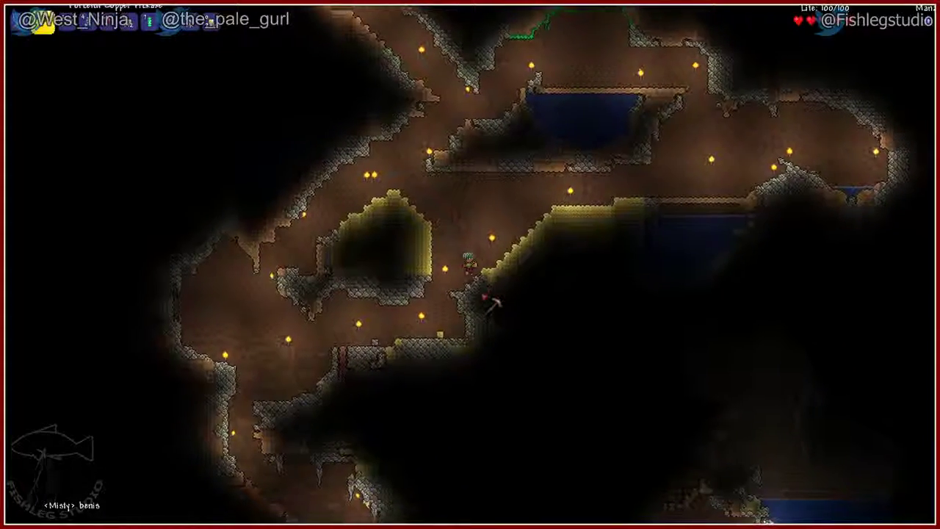
{"action": "key", "text": "a"}
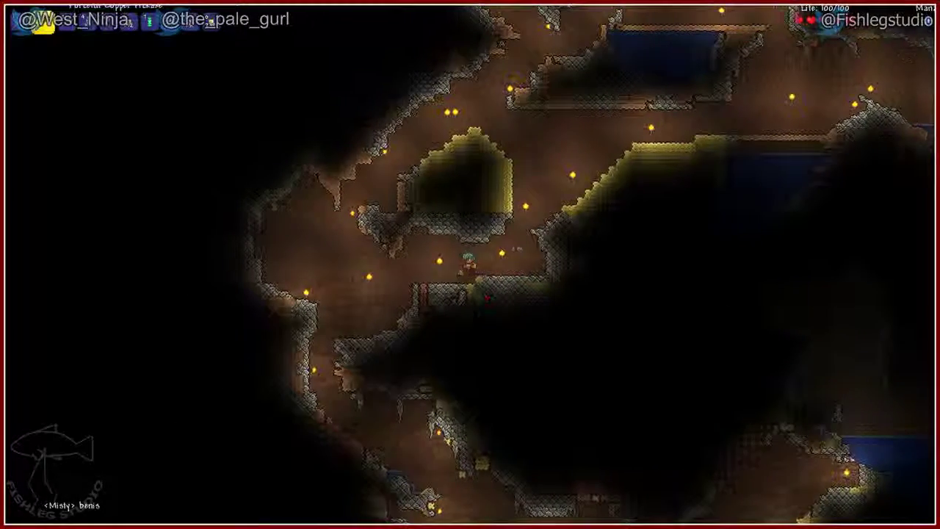
{"action": "left_click", "coordinate": [489, 303]}
Fall deeper into the cave, change held item, and roam until slain and respawned
{"action": "key", "text": "s"}
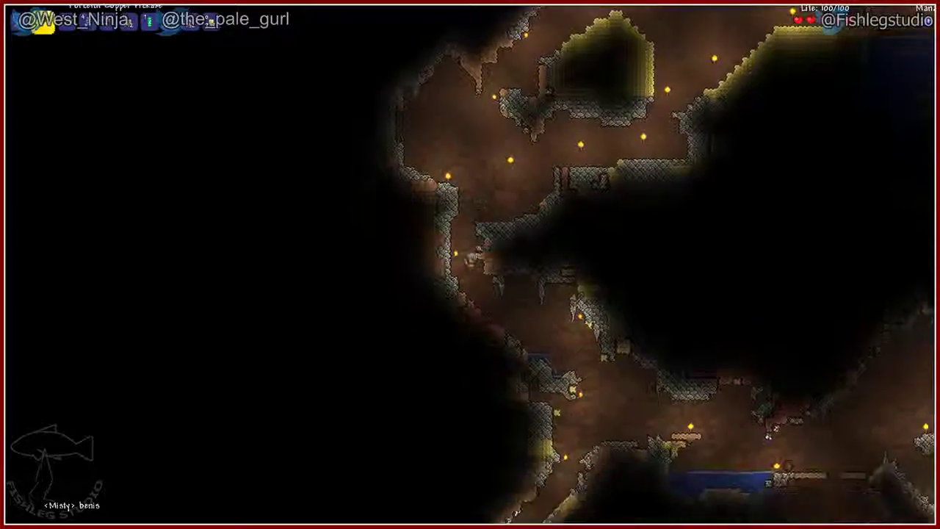
{"action": "key", "text": "d"}
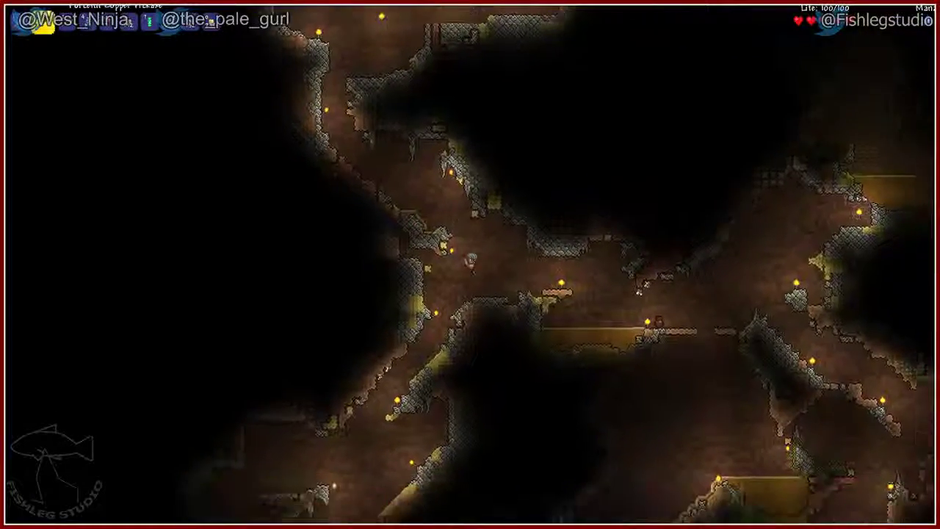
{"action": "key", "text": "a"}
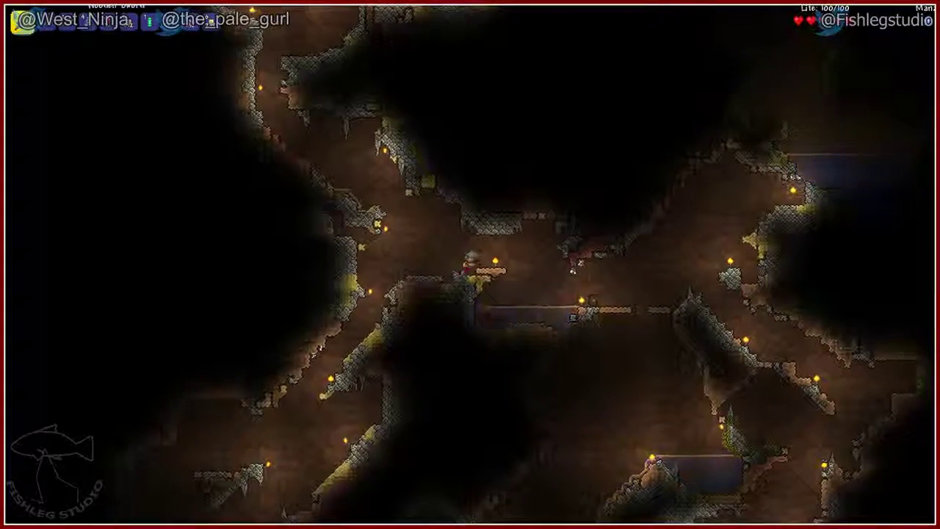
{"action": "key", "text": "d"}
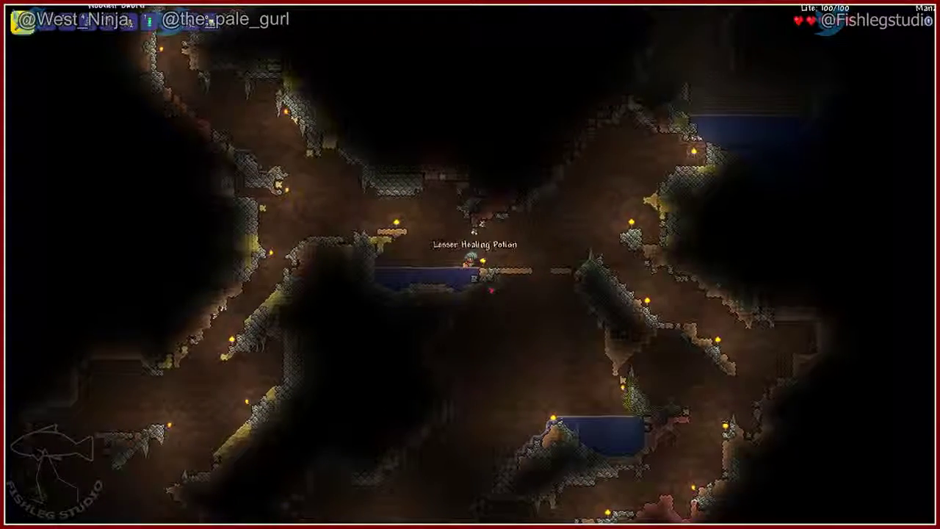
{"action": "key", "text": "d"}
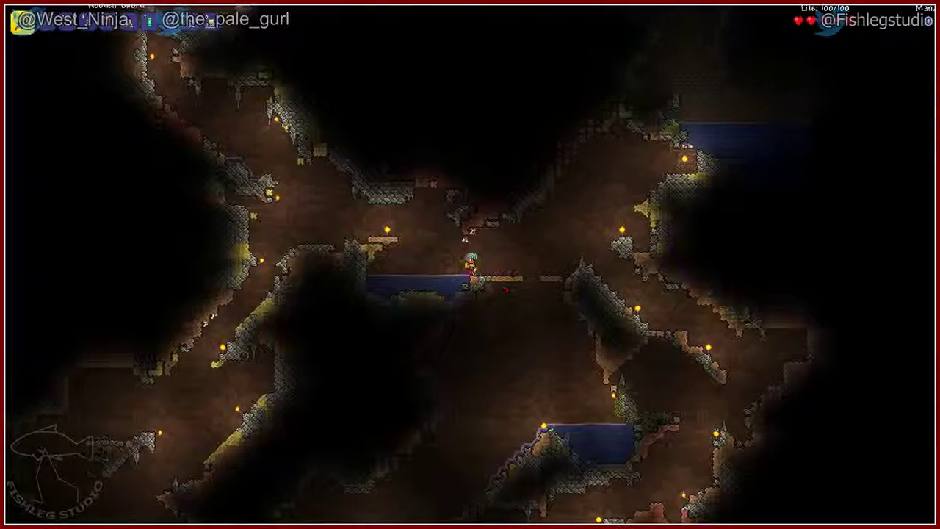
{"action": "key", "text": "a"}
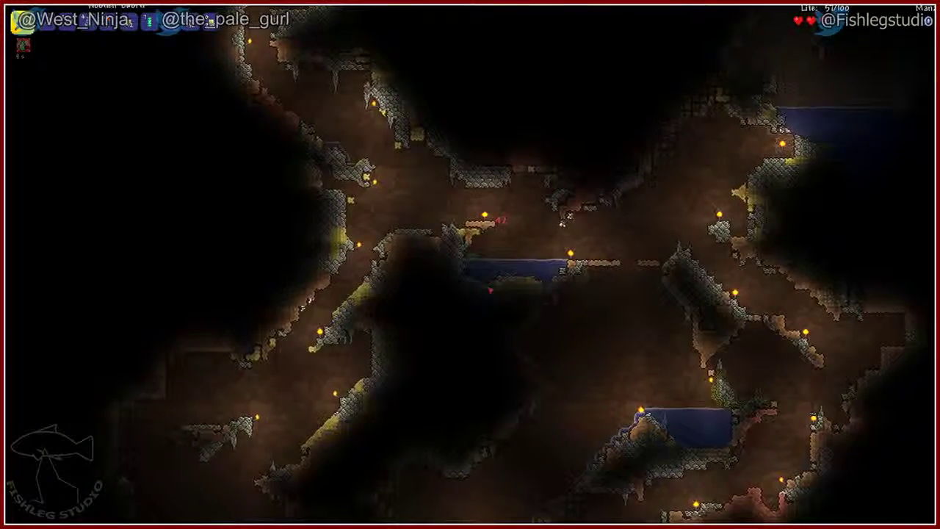
{"action": "key", "text": "d"}
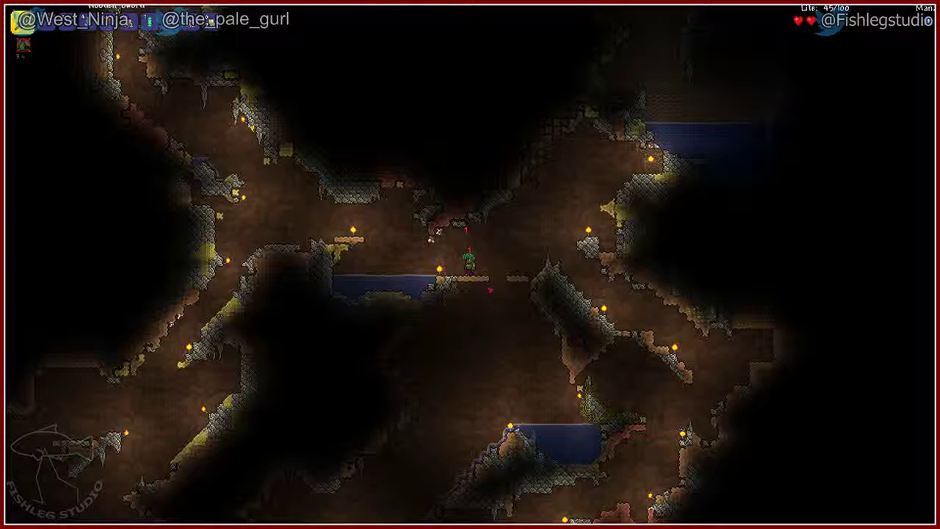
{"action": "key", "text": "a"}
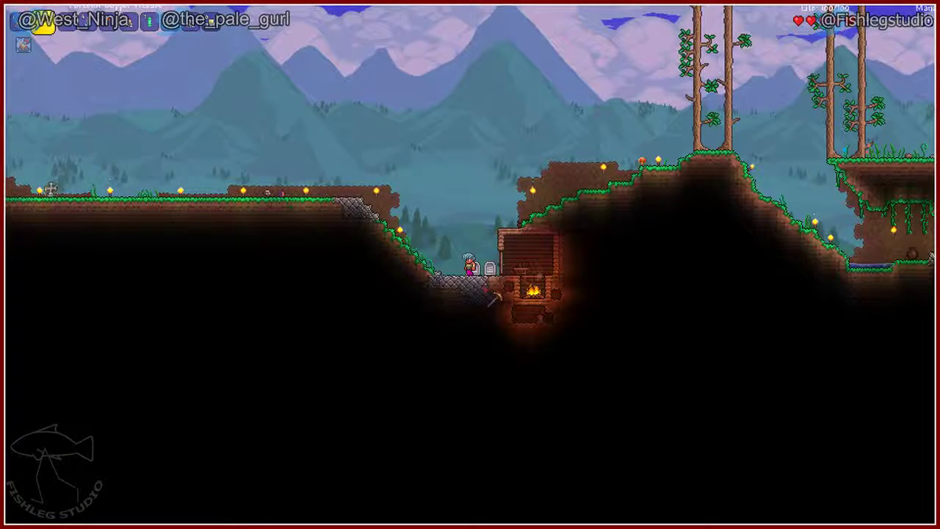
From the respawn point, head left over the grassland and jump down into the ravine
{"action": "key", "text": "a"}
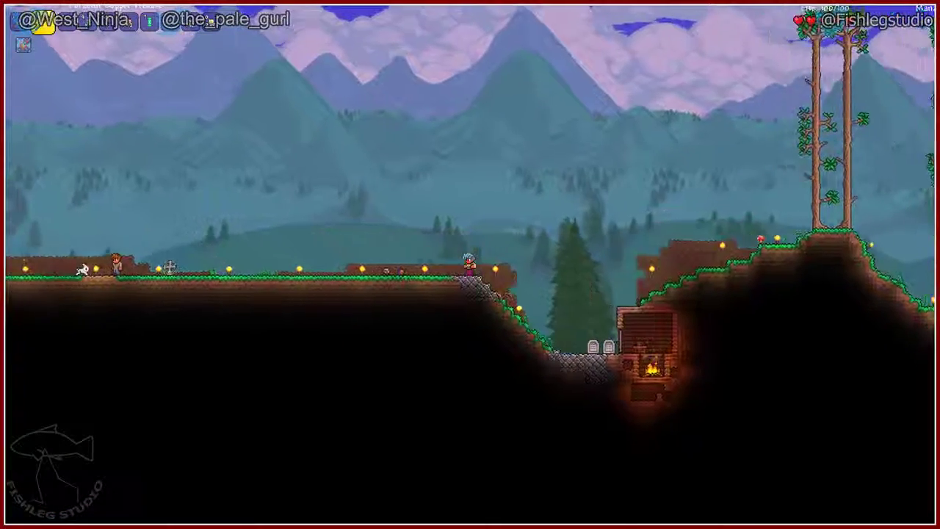
{"action": "key", "text": "a"}
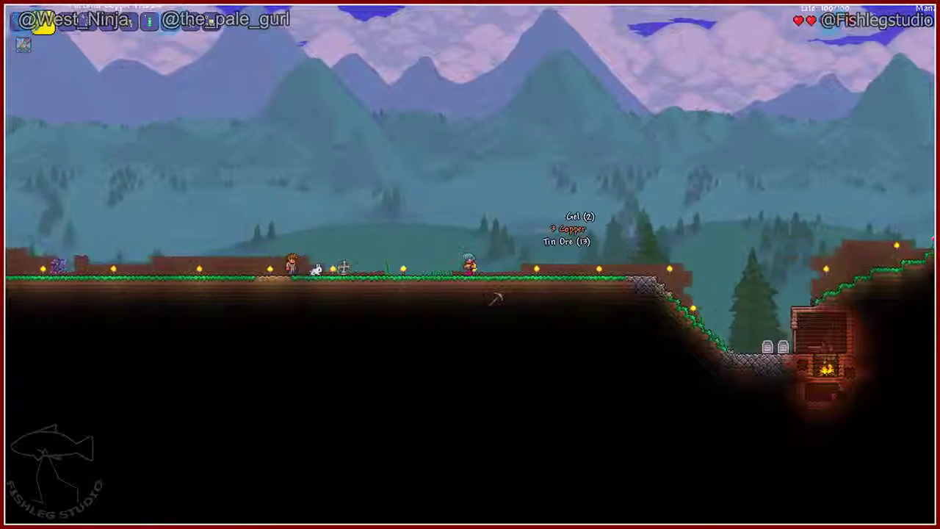
{"action": "key", "text": "a"}
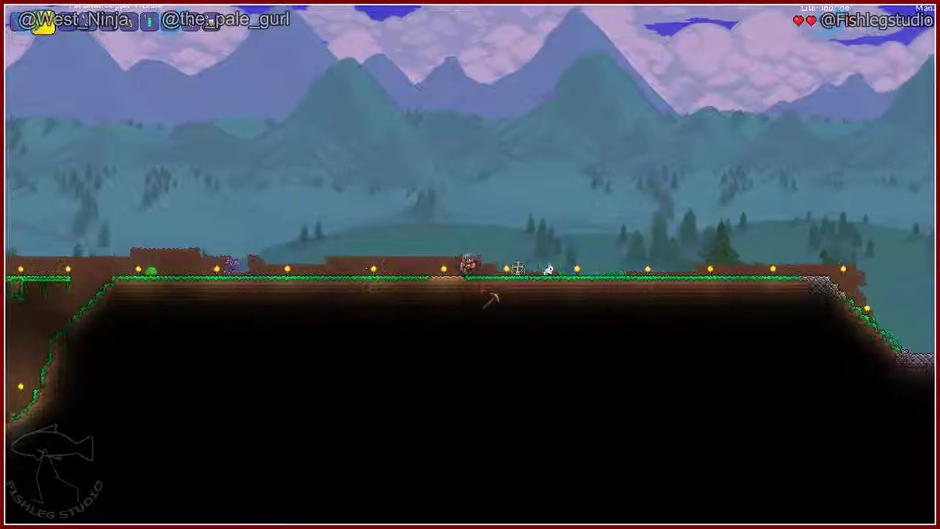
{"action": "key", "text": "a"}
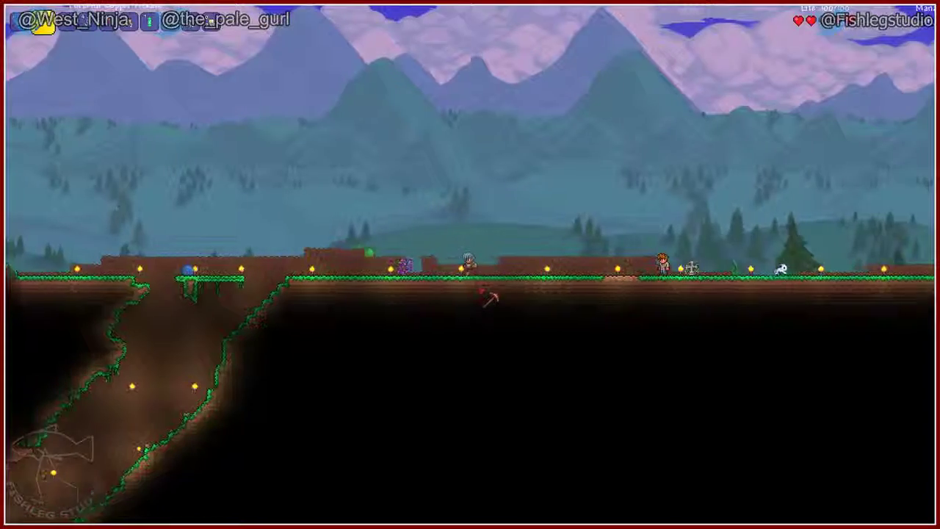
{"action": "key", "text": "a"}
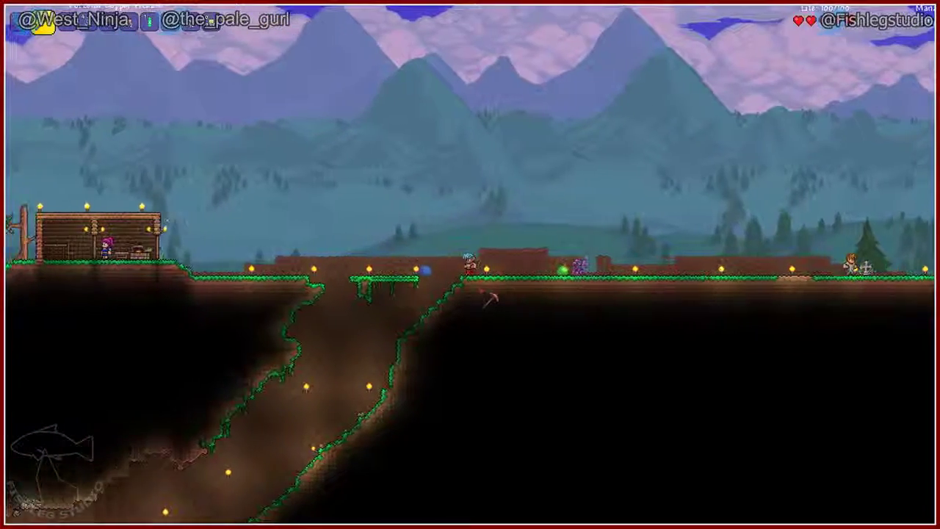
{"action": "key", "text": "space"}
{"action": "key", "text": "a"}
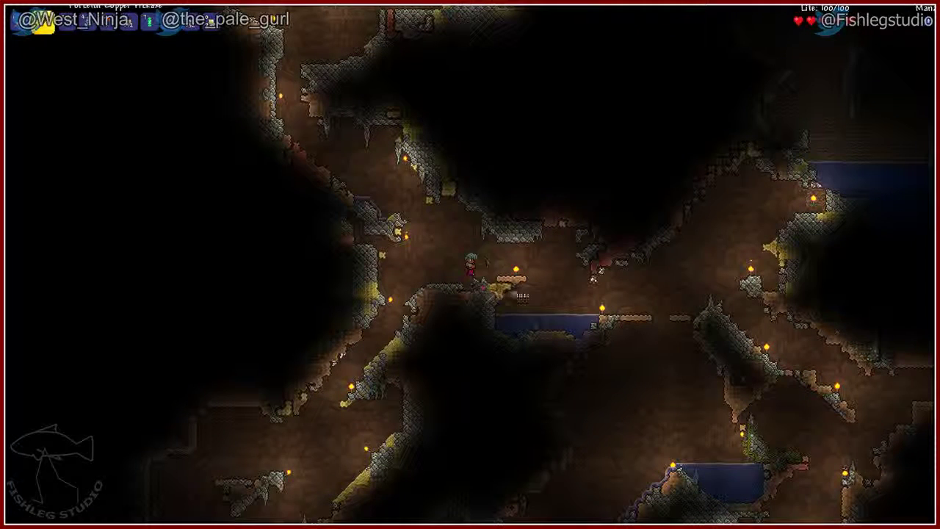
Mine stone and hardened sand nearby, then re-equip the copper pickaxe and step left
{"action": "left_click_drag", "start_coordinate": [488, 288], "coordinate": [499, 290]}
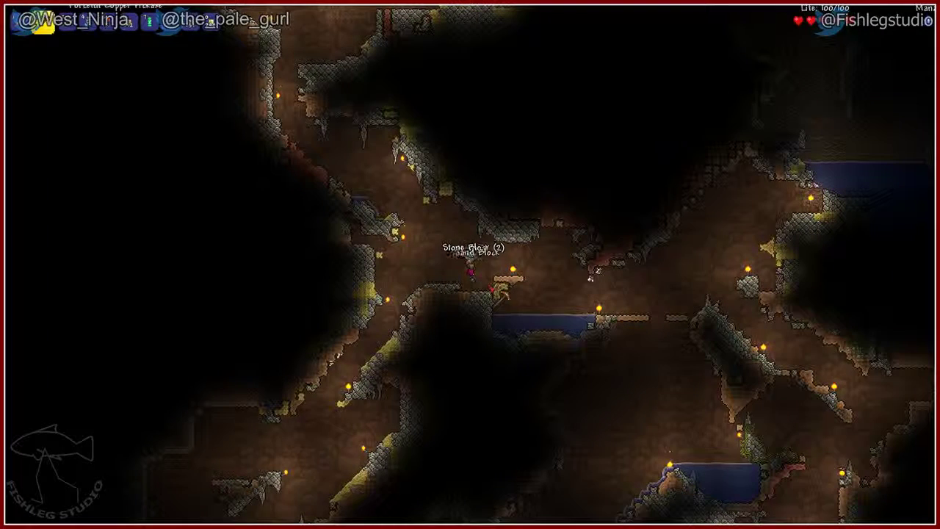
{"action": "left_click_drag", "start_coordinate": [592, 276], "coordinate": [584, 272]}
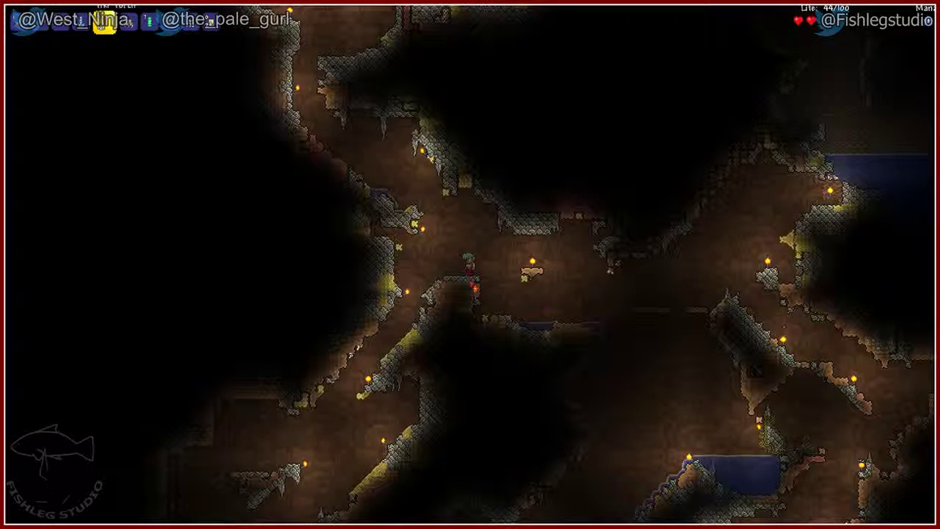
{"action": "key", "text": "1"}
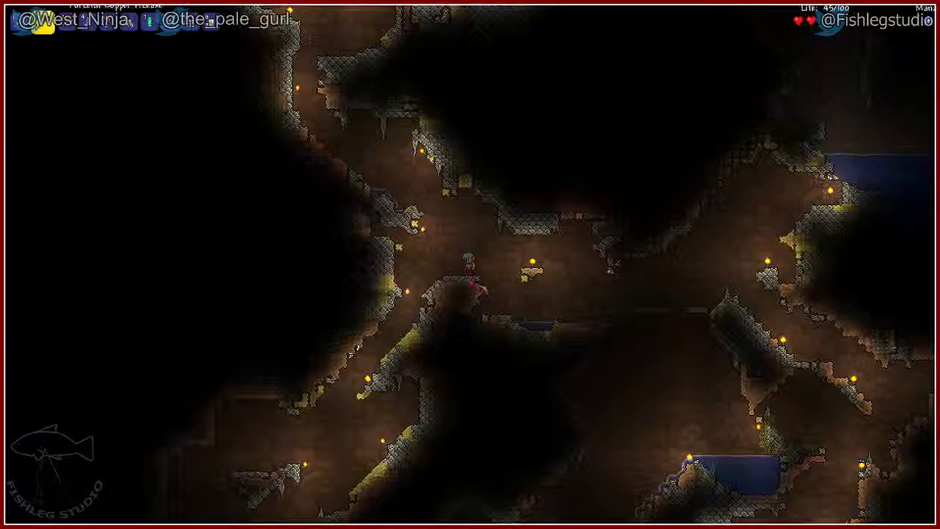
{"action": "key", "text": "a"}
{"action": "key", "text": "a"}
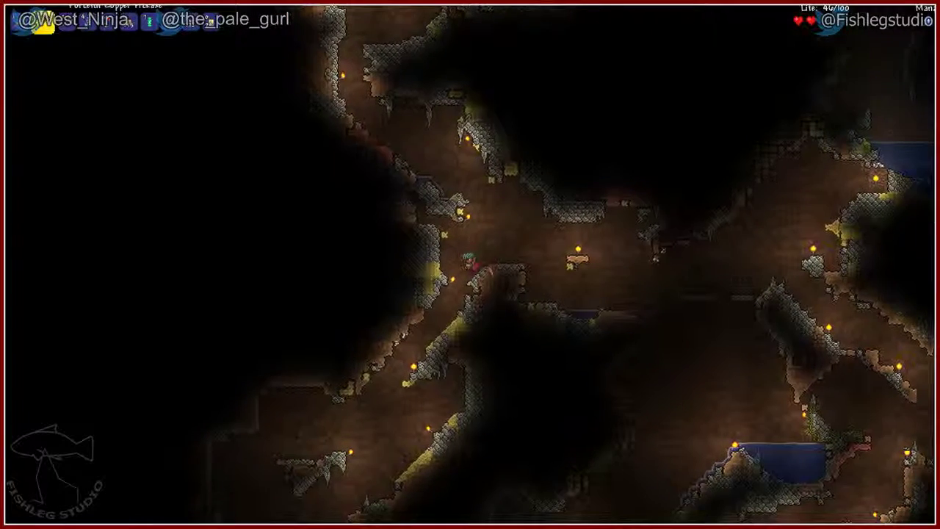
{"action": "left_click", "coordinate": [463, 273]}
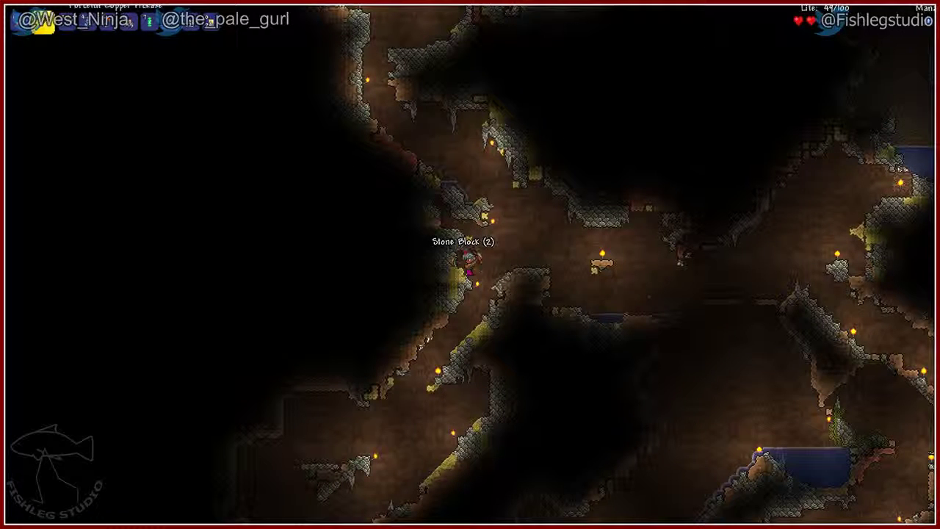
Tunnel into the stone of the cave wall above the character
{"action": "left_click", "coordinate": [481, 250]}
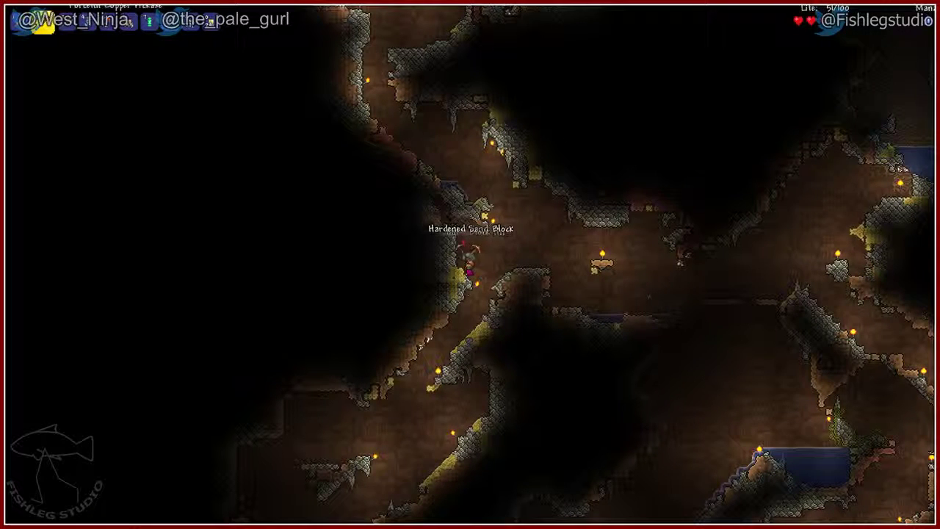
{"action": "left_click", "coordinate": [481, 220]}
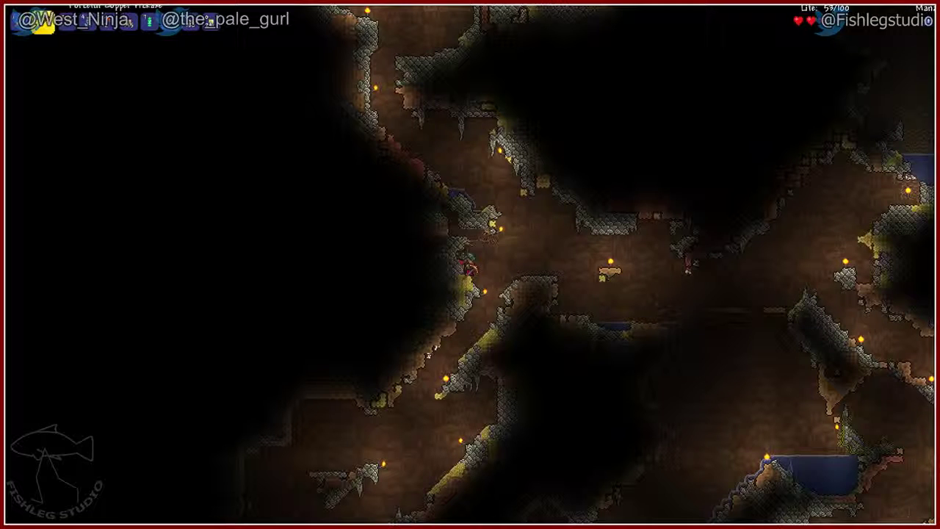
{"action": "left_click", "coordinate": [481, 228]}
{"action": "left_click", "coordinate": [481, 227]}
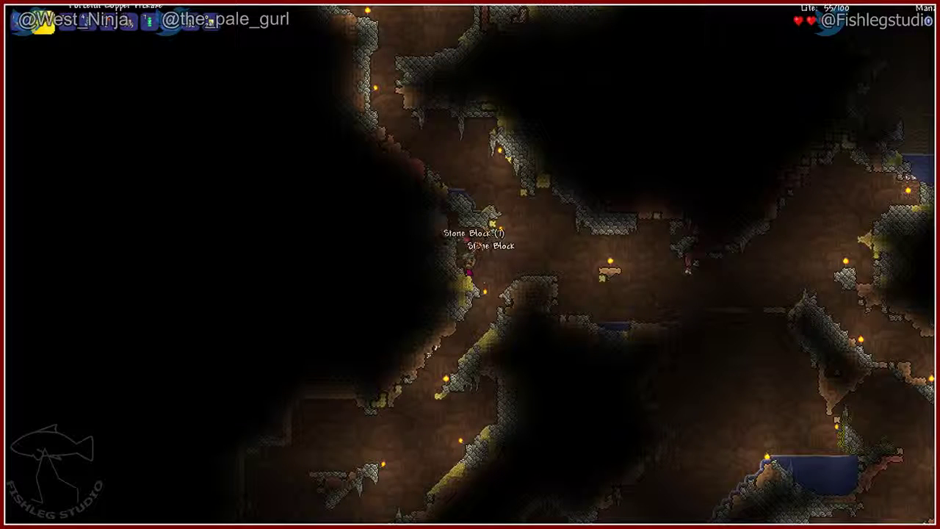
{"action": "left_click", "coordinate": [488, 224]}
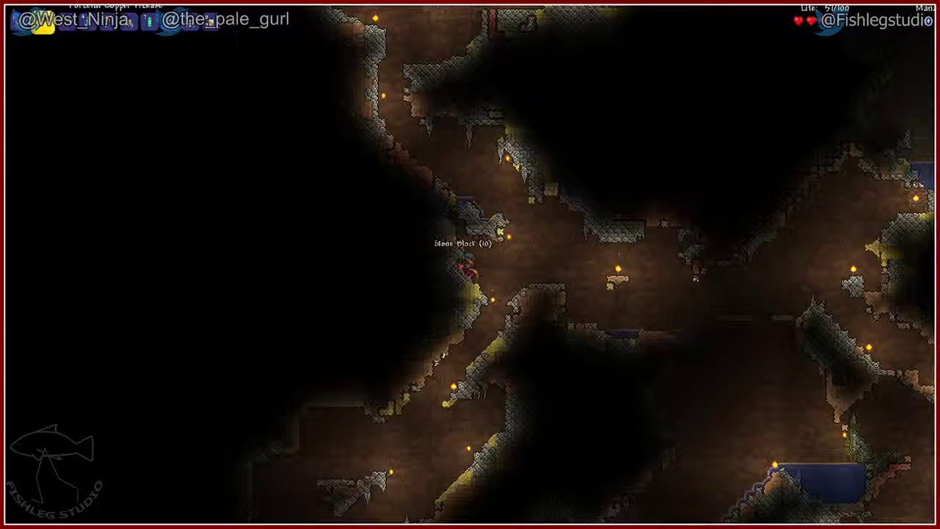
{"action": "left_click", "coordinate": [496, 229]}
{"action": "left_click", "coordinate": [503, 233]}
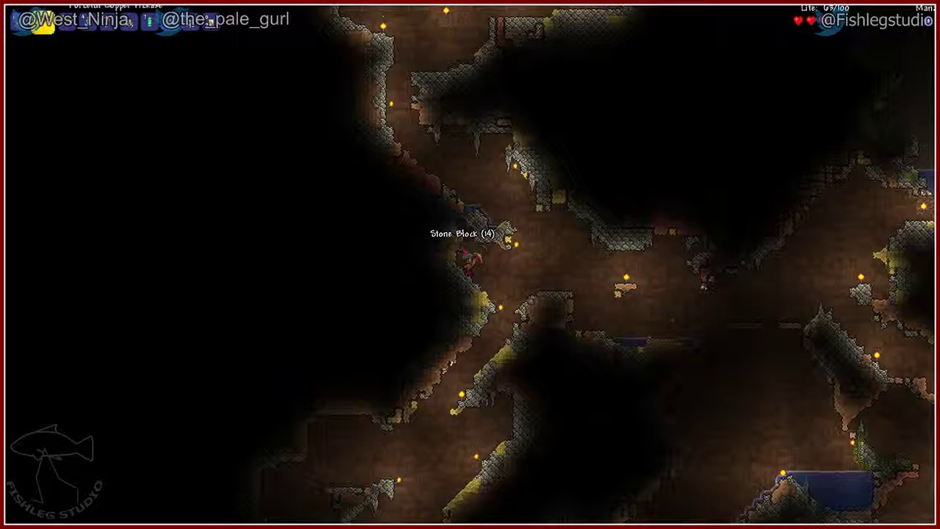
Clear the stone, sand and dirt blocks surrounding the character
{"action": "left_click", "coordinate": [466, 249]}
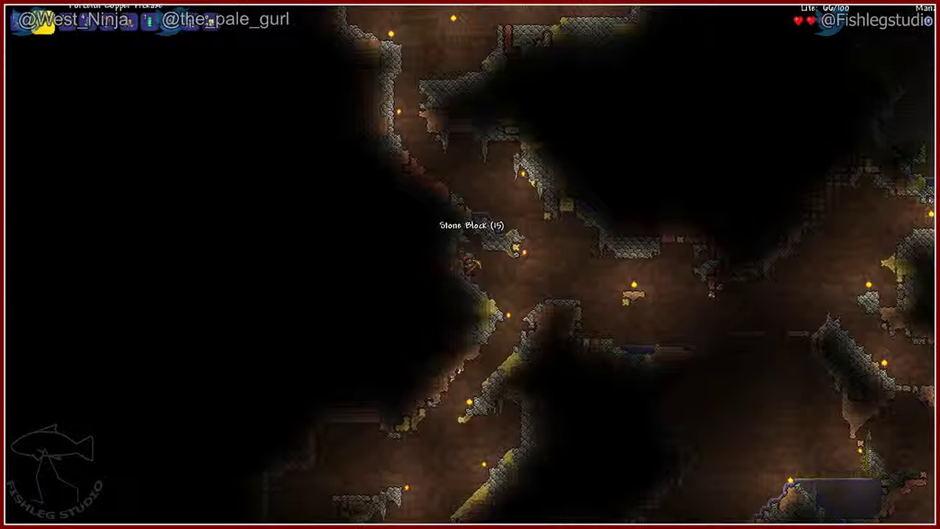
{"action": "left_click", "coordinate": [518, 250]}
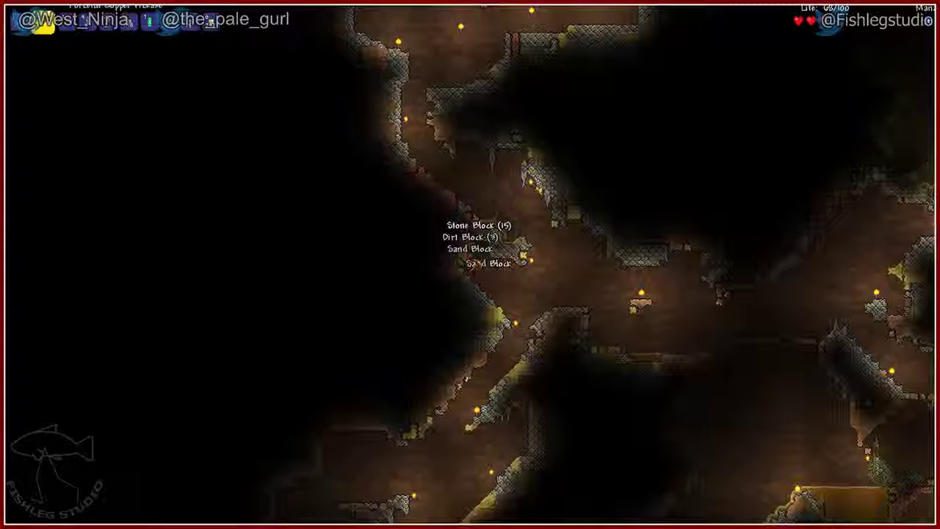
{"action": "left_click", "coordinate": [482, 258]}
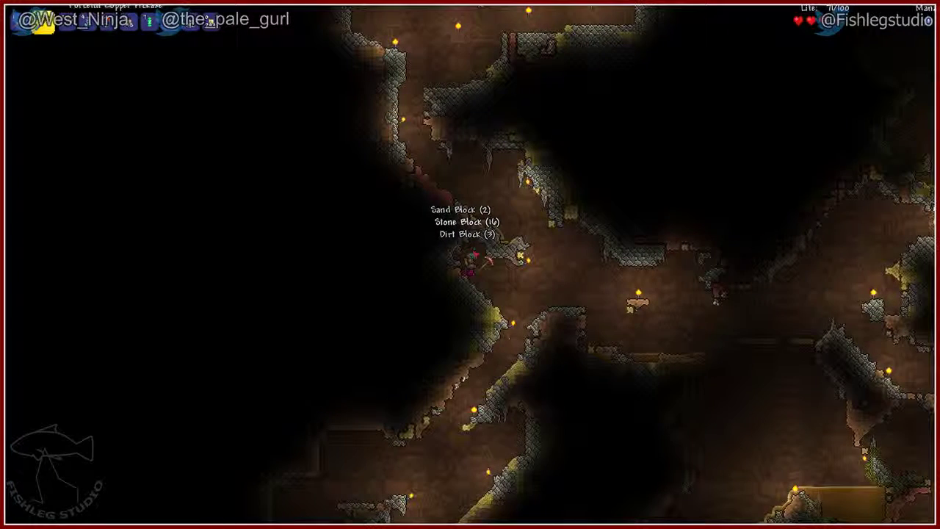
{"action": "left_click", "coordinate": [481, 261]}
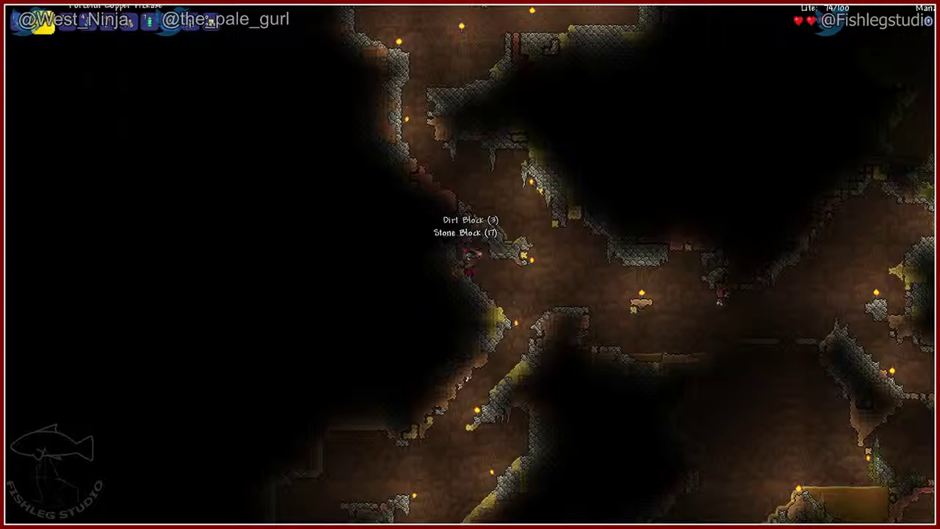
{"action": "left_click", "coordinate": [481, 253]}
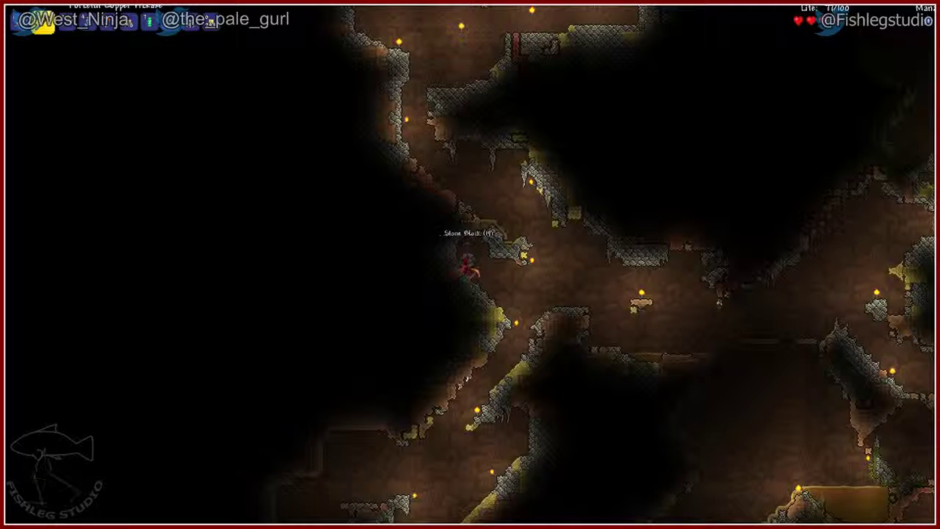
{"action": "left_click", "coordinate": [478, 261]}
{"action": "left_click", "coordinate": [477, 254]}
{"action": "left_click", "coordinate": [478, 257]}
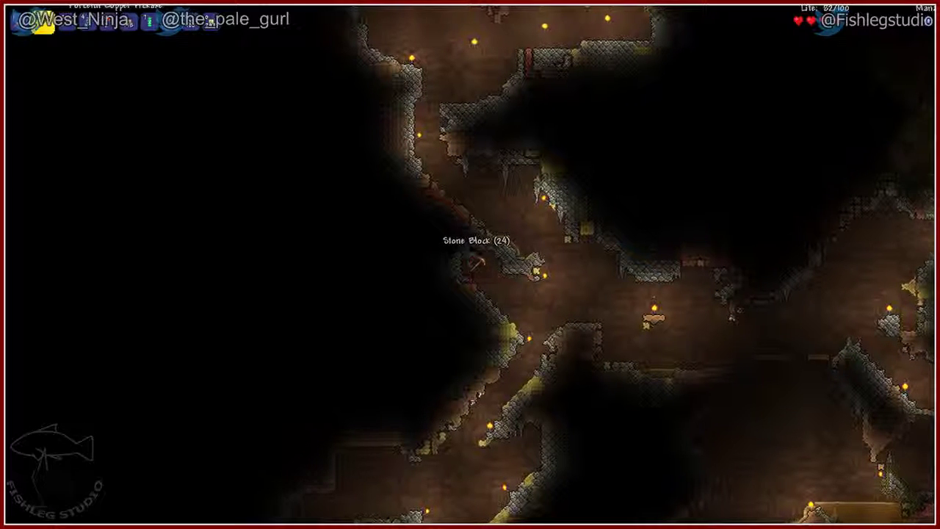
{"action": "left_click", "coordinate": [470, 264]}
{"action": "left_click", "coordinate": [468, 266]}
Place a torch to light the tunnel, then mine clay and stone to the left
{"action": "key", "text": "2"}
{"action": "key", "text": "3"}
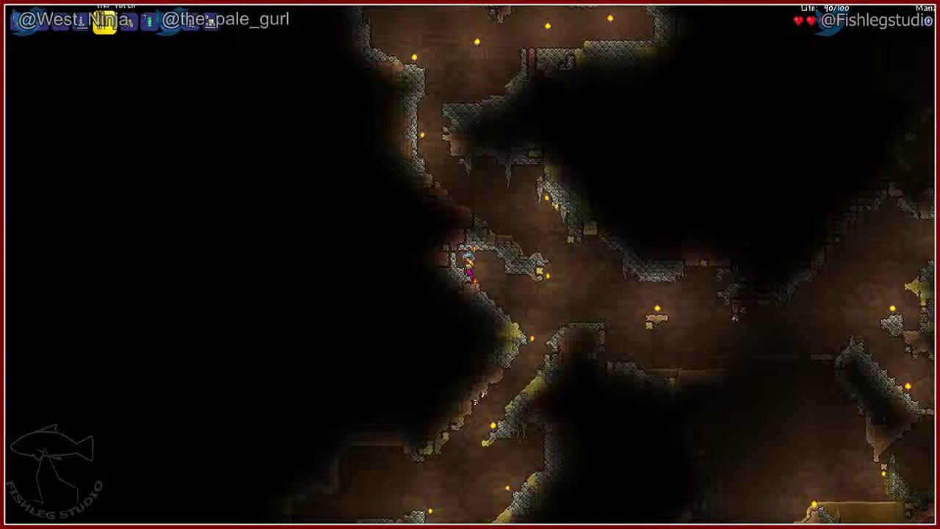
{"action": "key", "text": "1"}
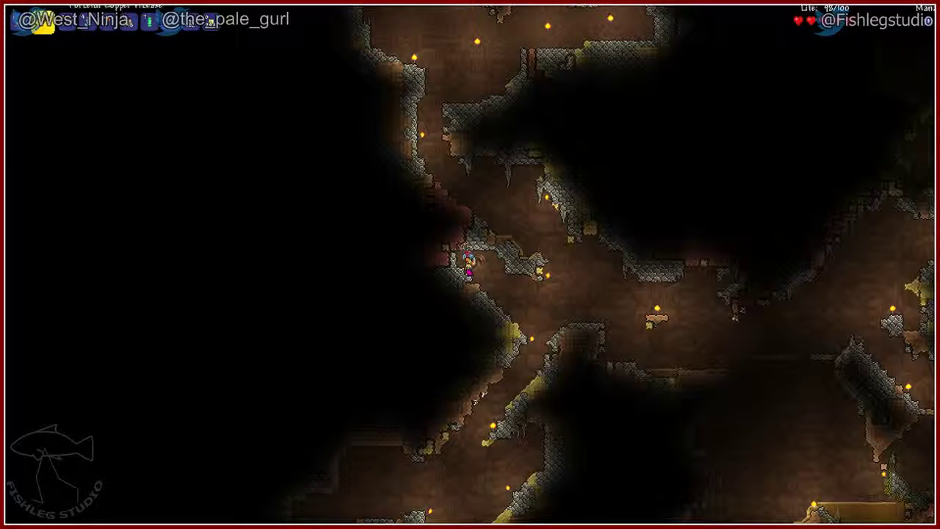
{"action": "left_click", "coordinate": [485, 254]}
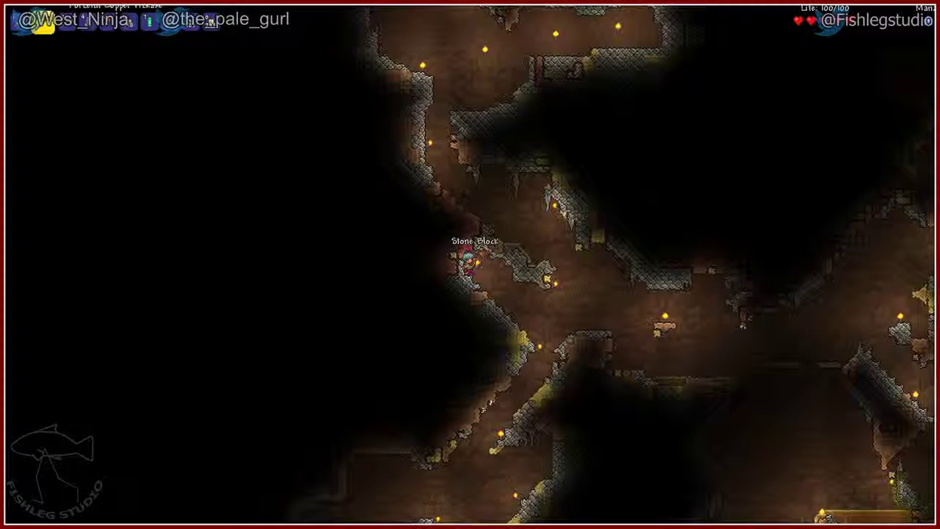
{"action": "left_click", "coordinate": [455, 257]}
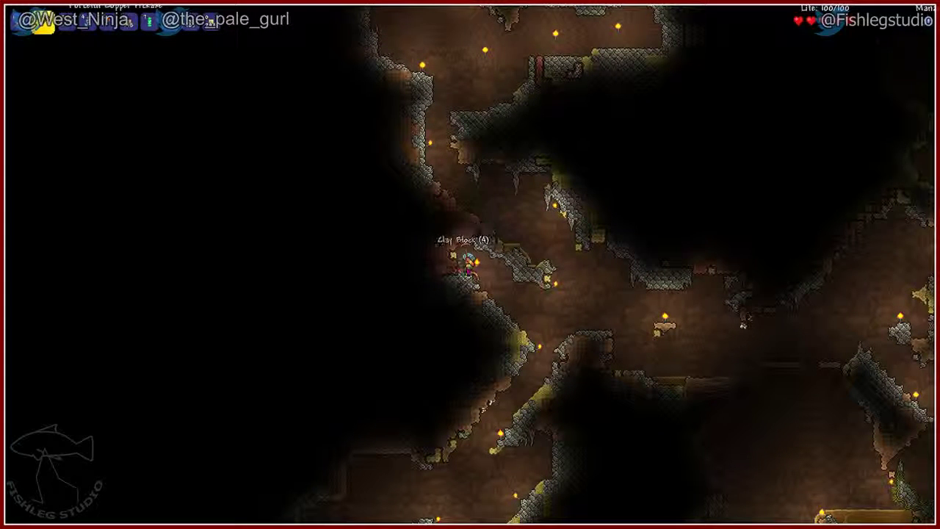
{"action": "left_click", "coordinate": [441, 254]}
{"action": "left_click", "coordinate": [441, 243]}
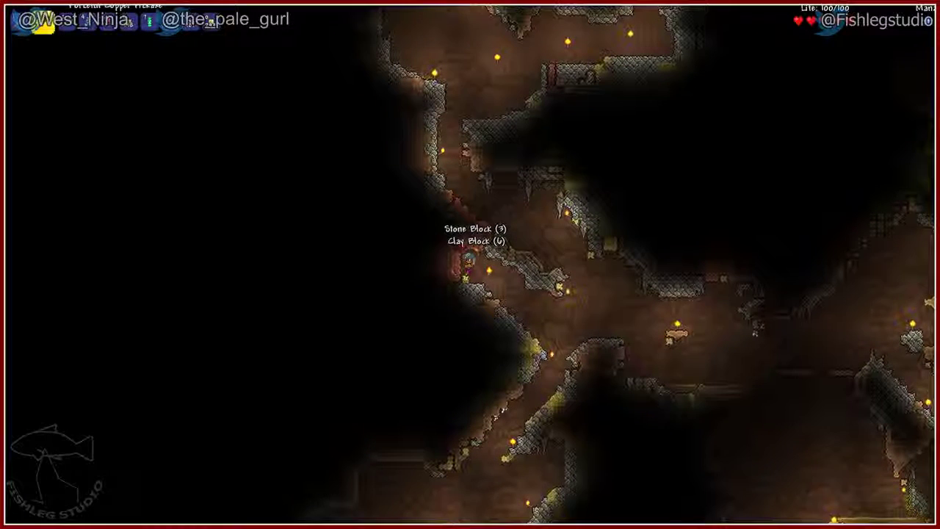
{"action": "left_click", "coordinate": [455, 264]}
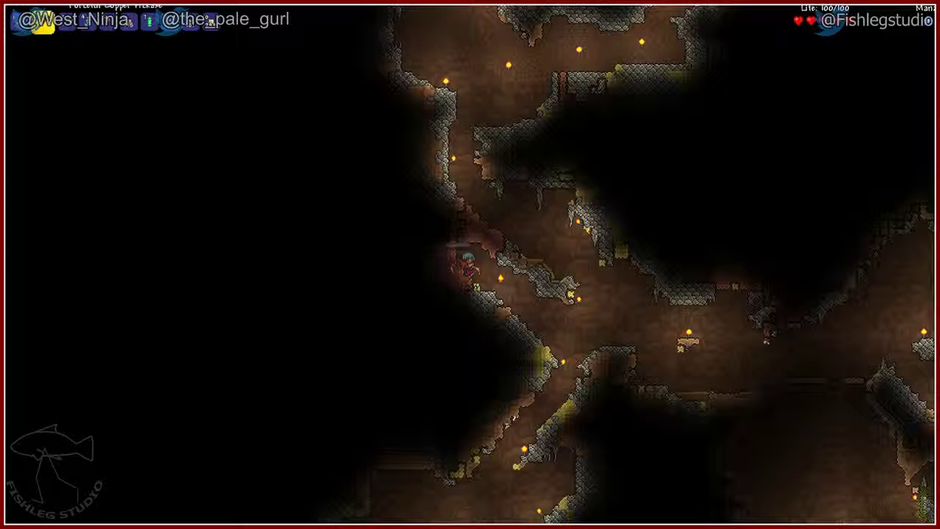
Dig further through clay and sand, then place another torch and re-equip the pickaxe
{"action": "left_click", "coordinate": [470, 258]}
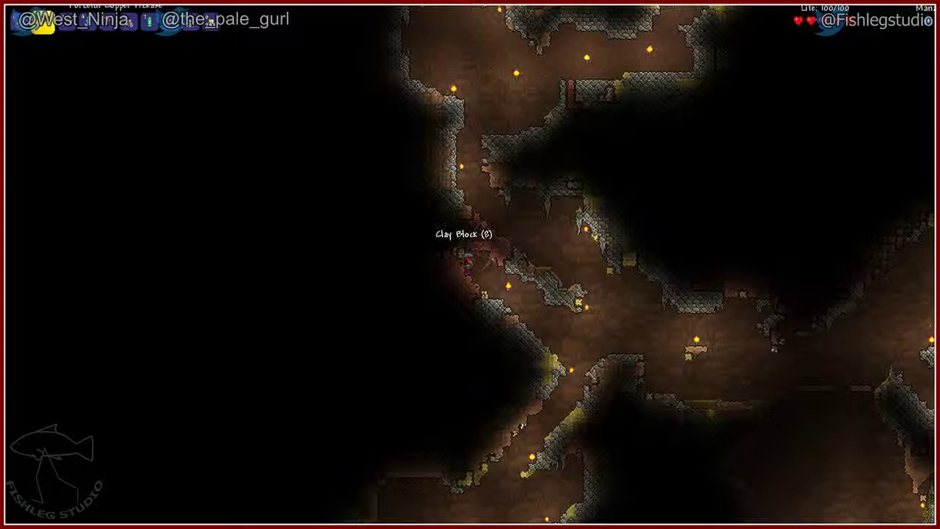
{"action": "left_click_drag", "start_coordinate": [476, 254], "coordinate": [470, 257]}
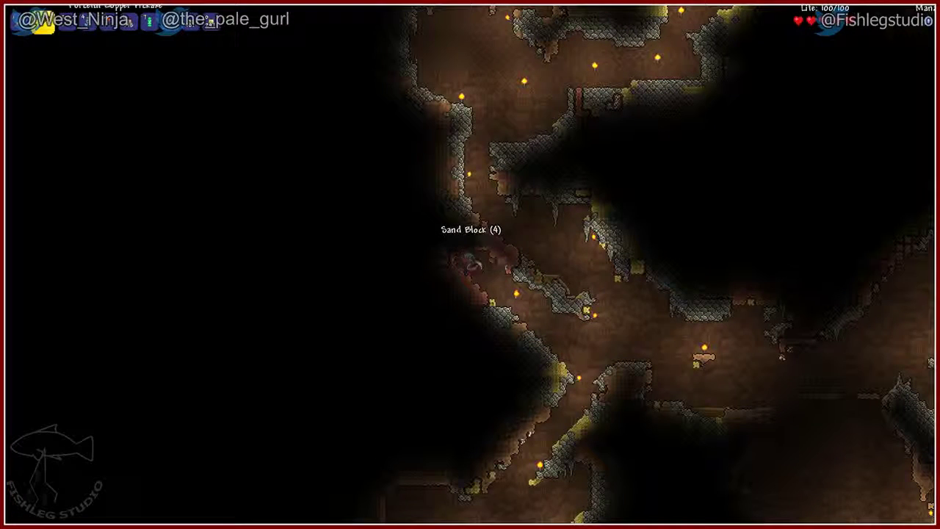
{"action": "mouse_move", "coordinate": [470, 253]}
{"action": "left_mouse_down"}
{"action": "mouse_move", "coordinate": [465, 263]}
{"action": "mouse_move", "coordinate": [467, 253]}
{"action": "left_mouse_up"}
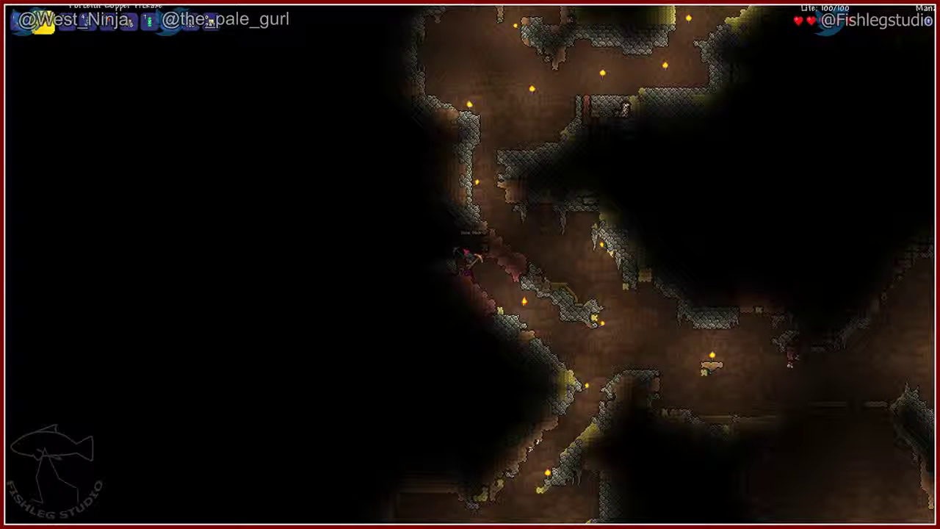
{"action": "key", "text": "4"}
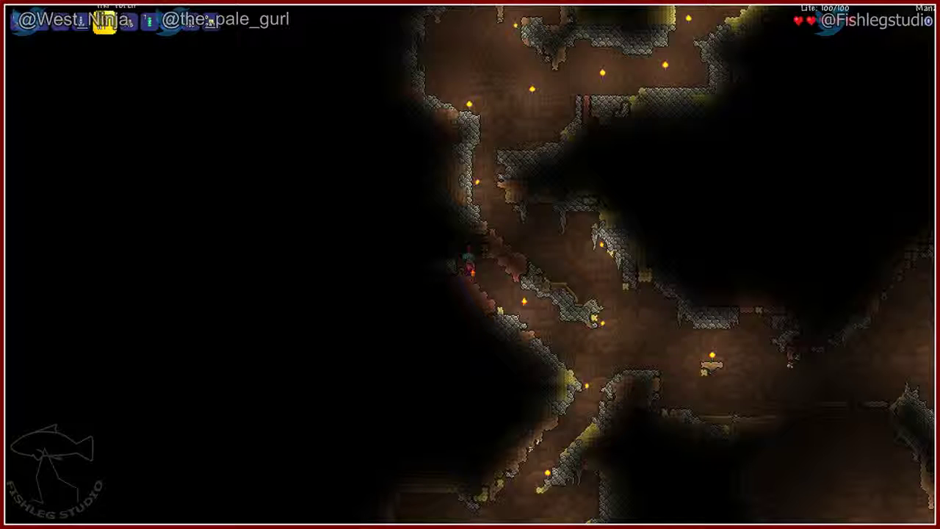
{"action": "left_click", "coordinate": [441, 257]}
{"action": "key", "text": "2"}
{"action": "key", "text": "1"}
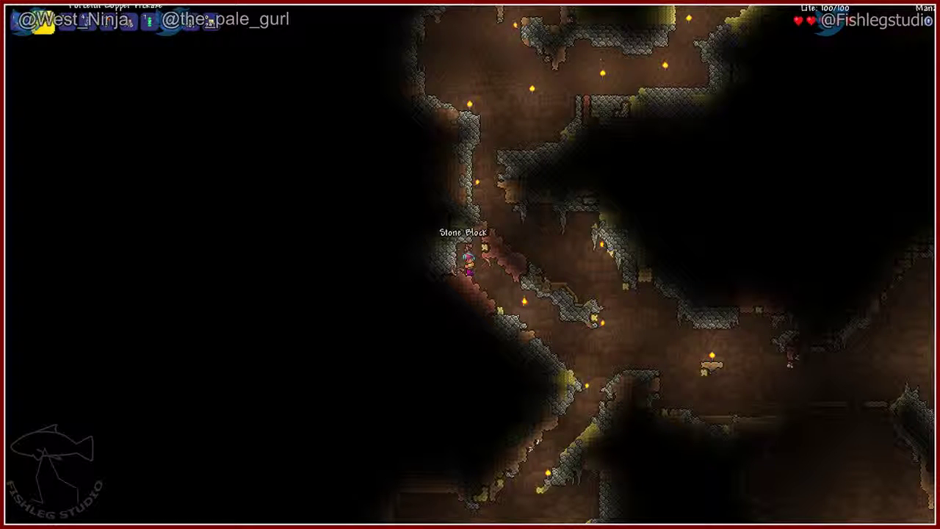
Mine away the stone and sand blocks left of and beside the character
{"action": "left_click_drag", "start_coordinate": [444, 257], "coordinate": [482, 268]}
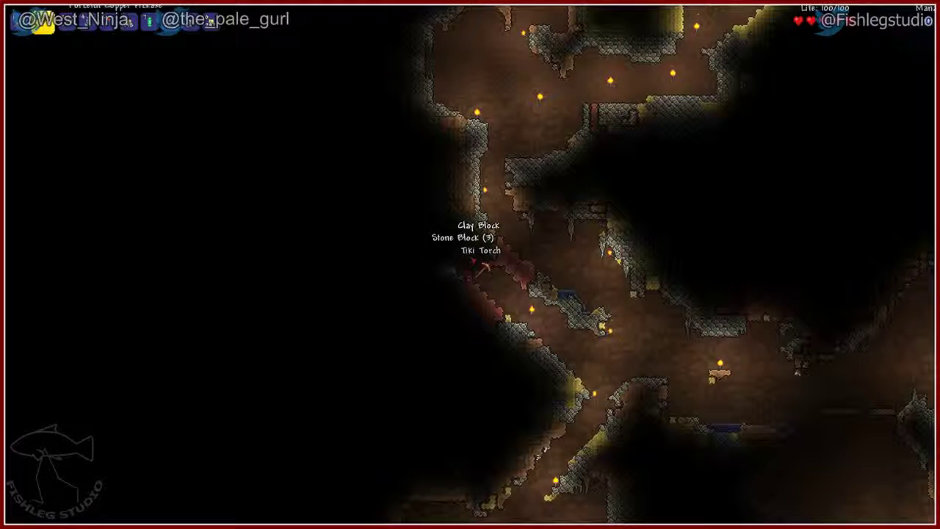
{"action": "scroll", "coordinate": [485, 272], "scroll_direction": "down", "scroll_amount": 3}
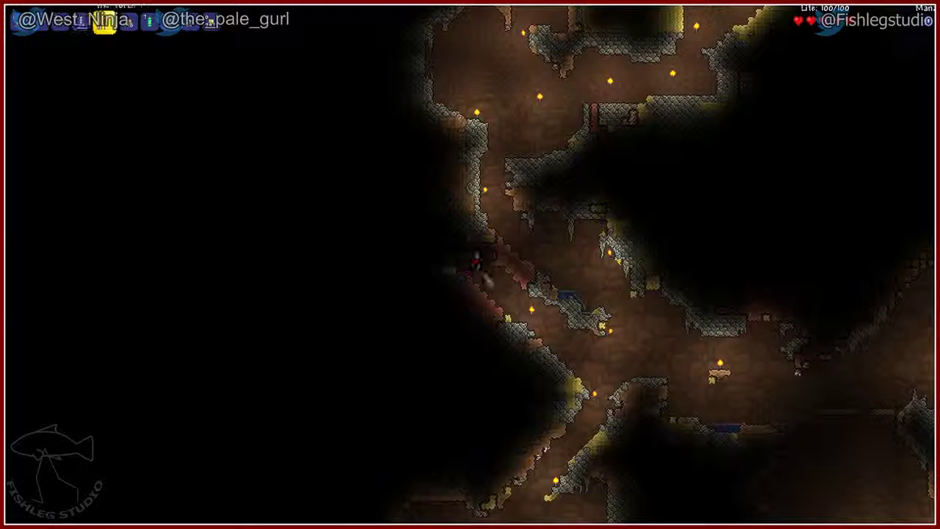
{"action": "left_click", "coordinate": [484, 285]}
{"action": "scroll", "coordinate": [485, 286], "scroll_direction": "up", "scroll_amount": 3}
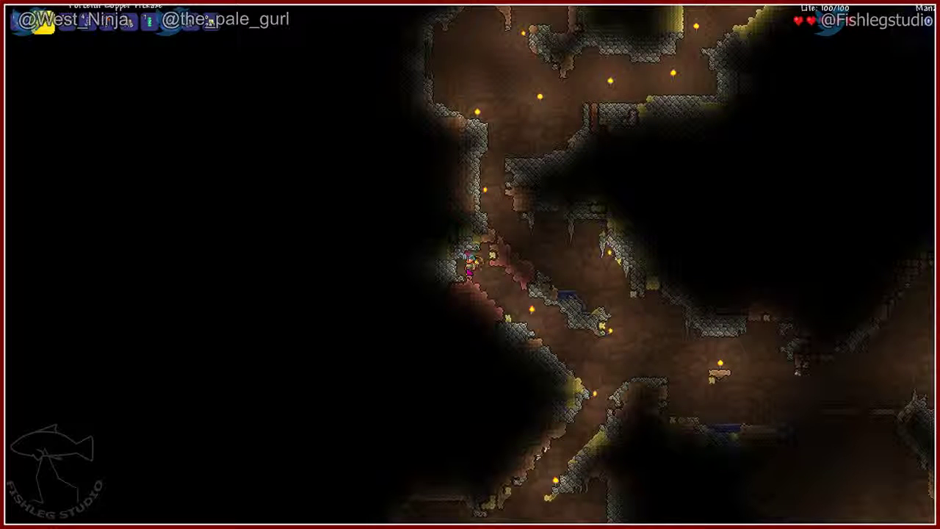
{"action": "left_click", "coordinate": [488, 261]}
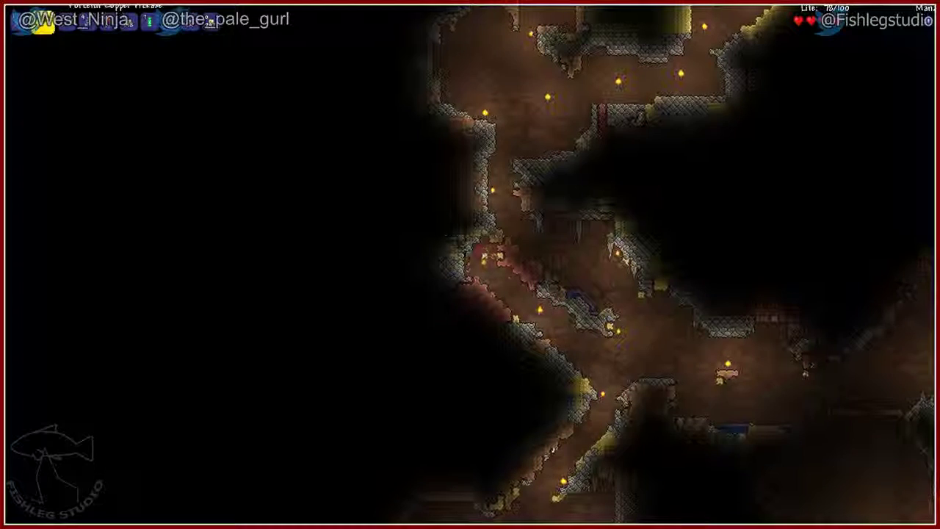
{"action": "left_click", "coordinate": [500, 264]}
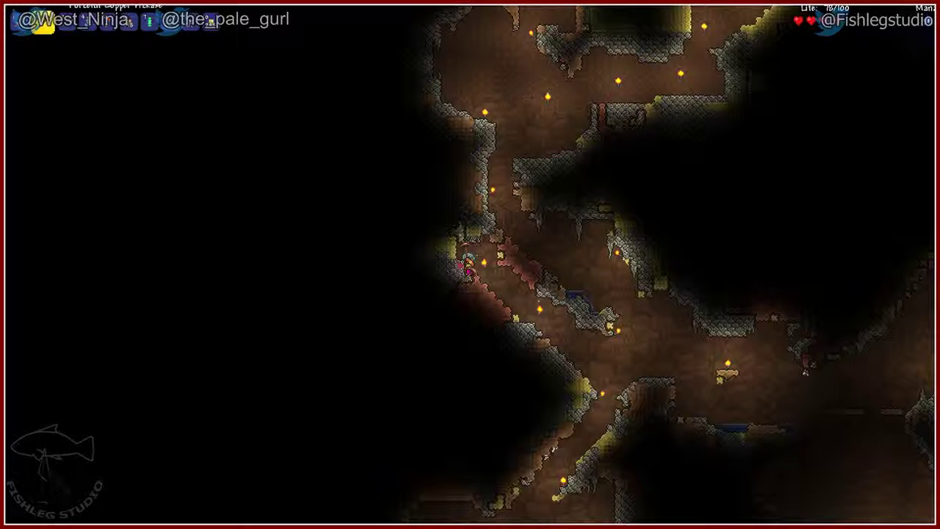
{"action": "key", "text": "d"}
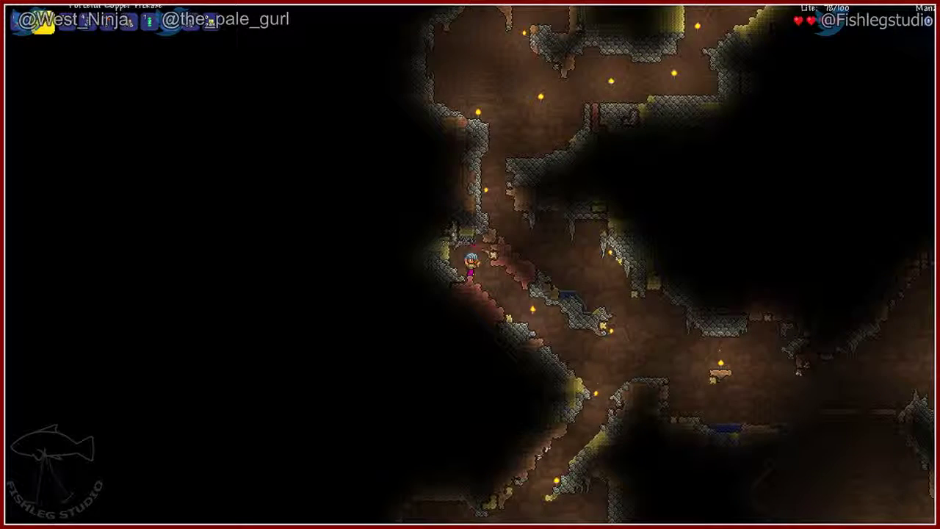
Mine tin ore, stone, sand, dirt and clay while moving down the slope
{"action": "left_click", "coordinate": [456, 250]}
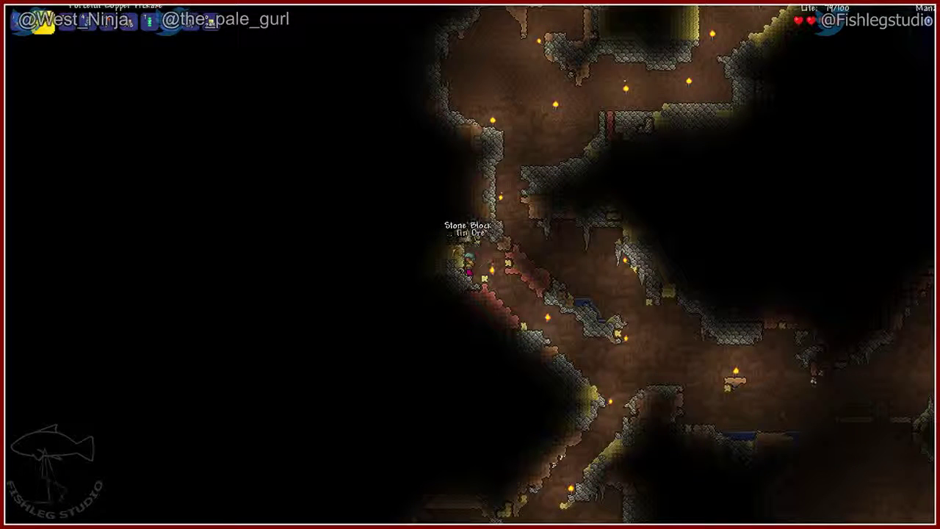
{"action": "left_click", "coordinate": [470, 265]}
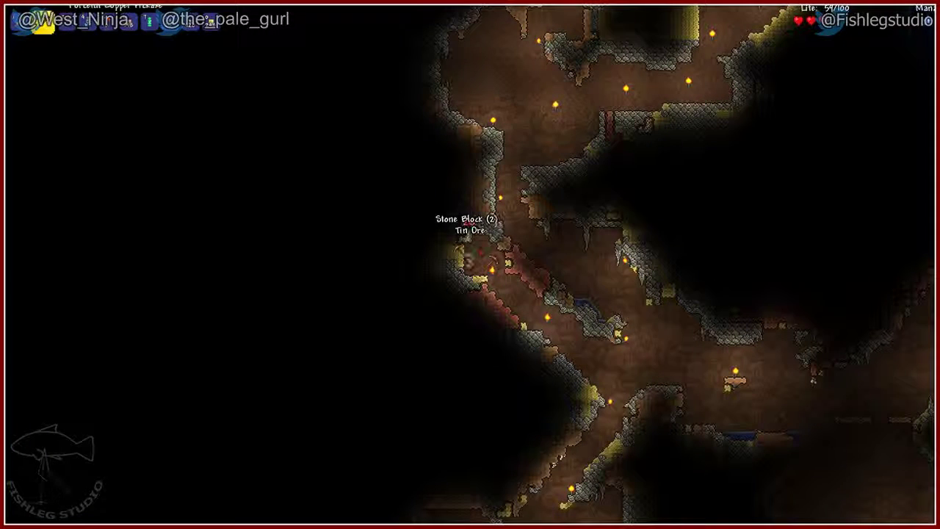
{"action": "left_click", "coordinate": [470, 268]}
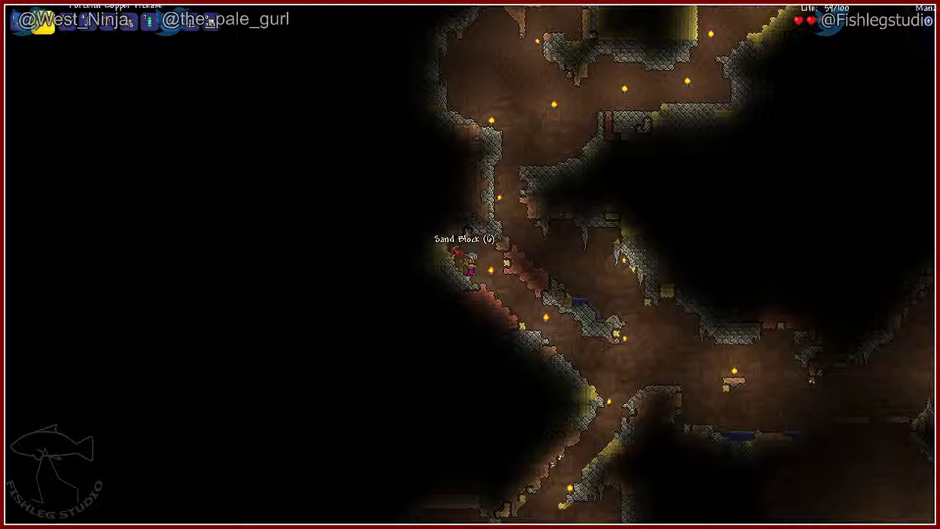
{"action": "key", "text": "a"}
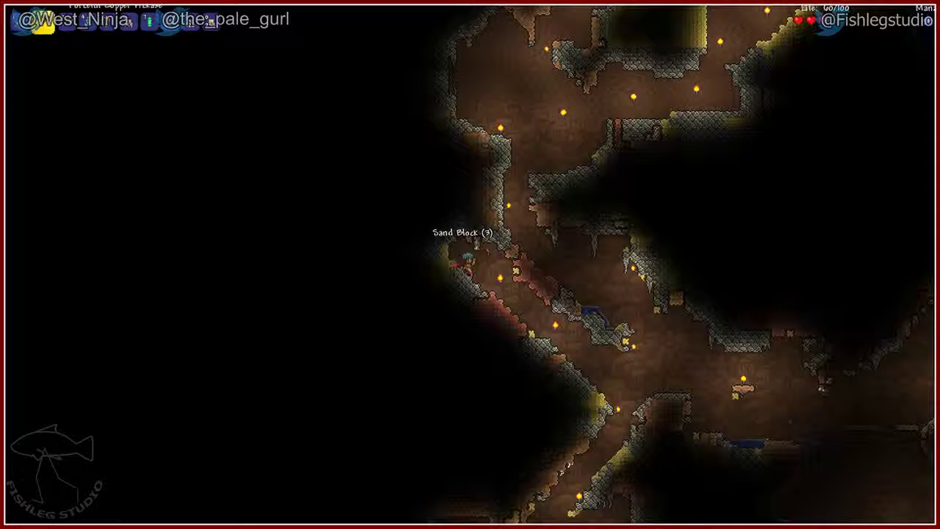
{"action": "left_click", "coordinate": [478, 247]}
{"action": "left_click", "coordinate": [486, 244]}
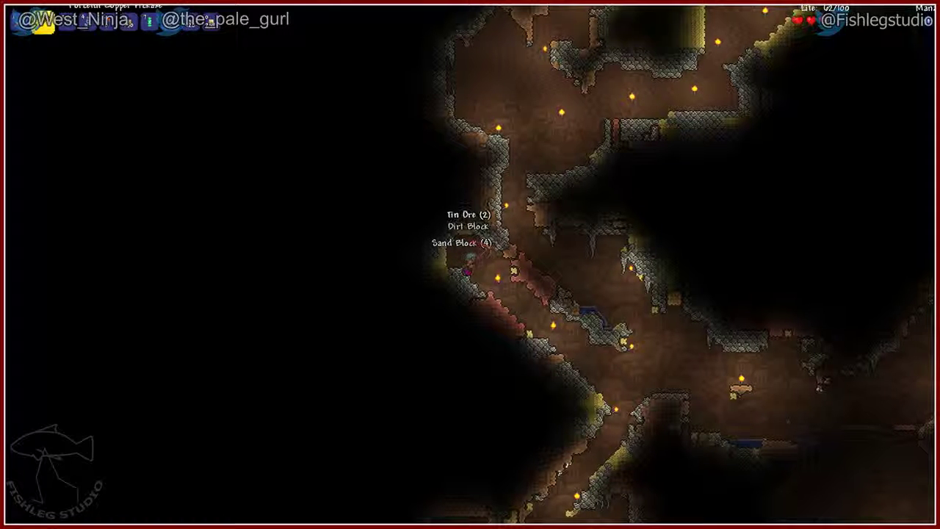
{"action": "left_click", "coordinate": [485, 246]}
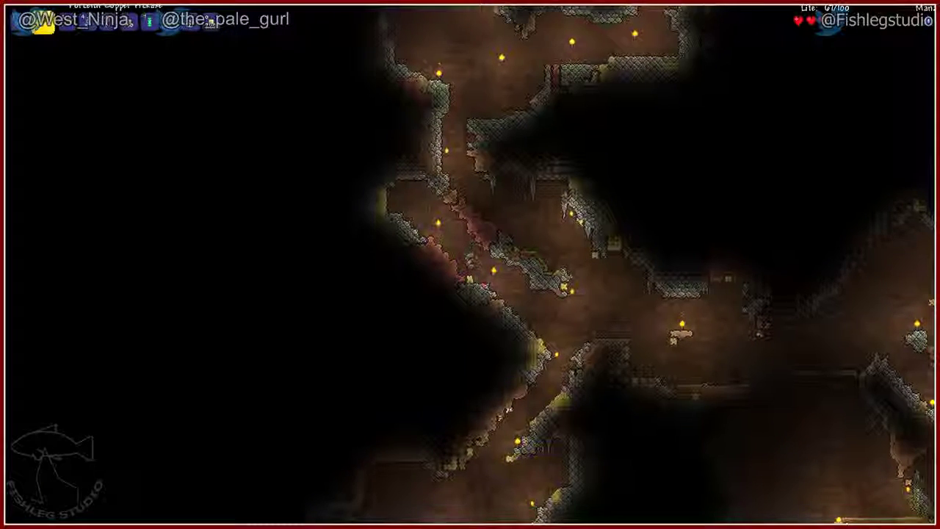
{"action": "left_click", "coordinate": [473, 286]}
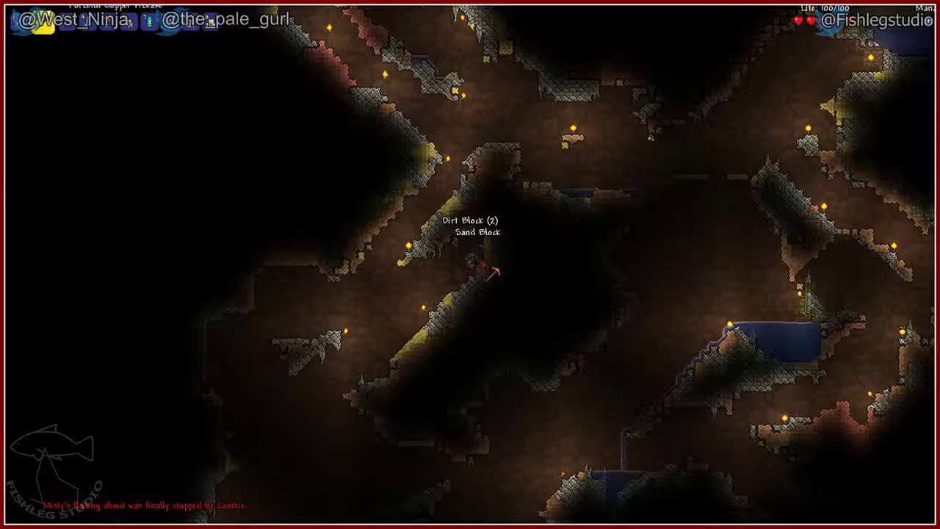
Mine the dirt, sand and stone ahead and place a torch there
{"action": "left_click_drag", "start_coordinate": [494, 272], "coordinate": [494, 272]}
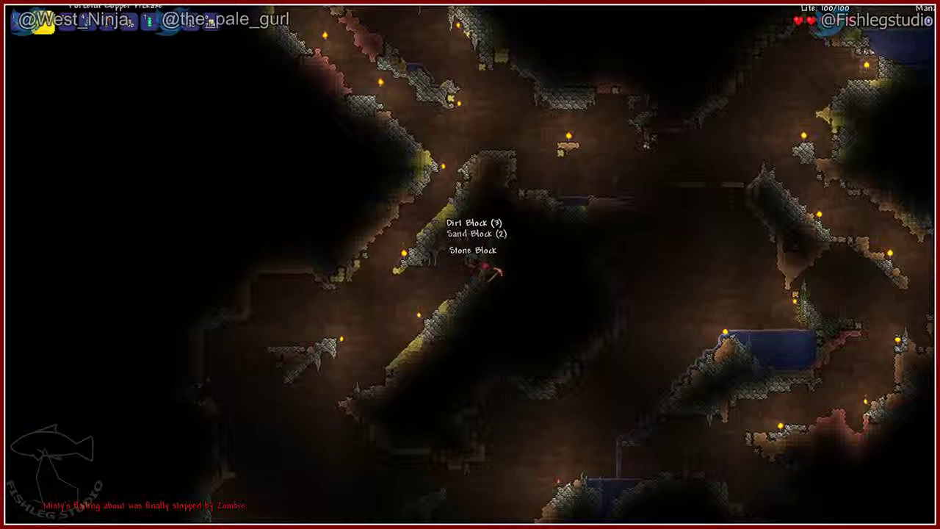
{"action": "mouse_move", "coordinate": [498, 274]}
{"action": "left_mouse_down"}
{"action": "mouse_move", "coordinate": [503, 266]}
{"action": "mouse_move", "coordinate": [484, 257]}
{"action": "left_mouse_up"}
{"action": "key", "text": "4"}
{"action": "left_click", "coordinate": [476, 270]}
Re-equip the pickaxe, check the explored-cave map and open the inventory
{"action": "key", "text": "a"}
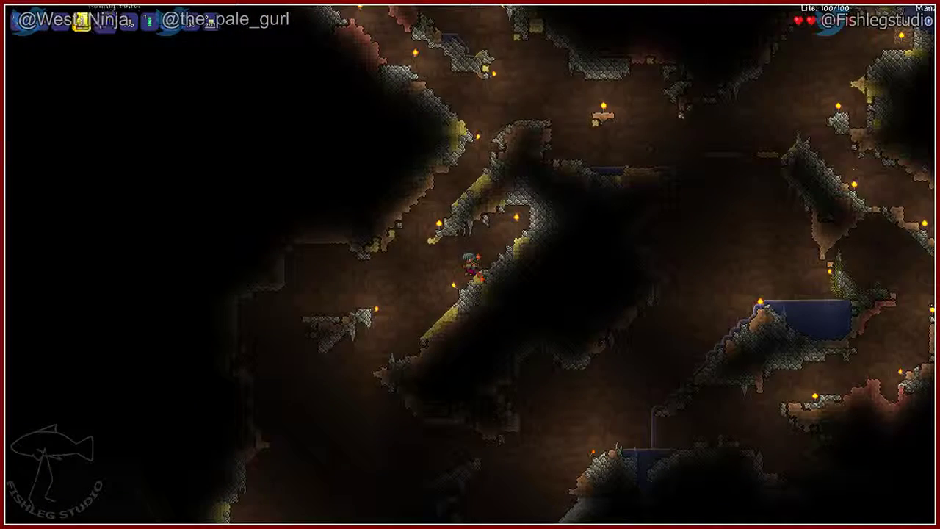
{"action": "key", "text": "1"}
{"action": "key", "text": "Tab"}
{"action": "key", "text": "Tab"}
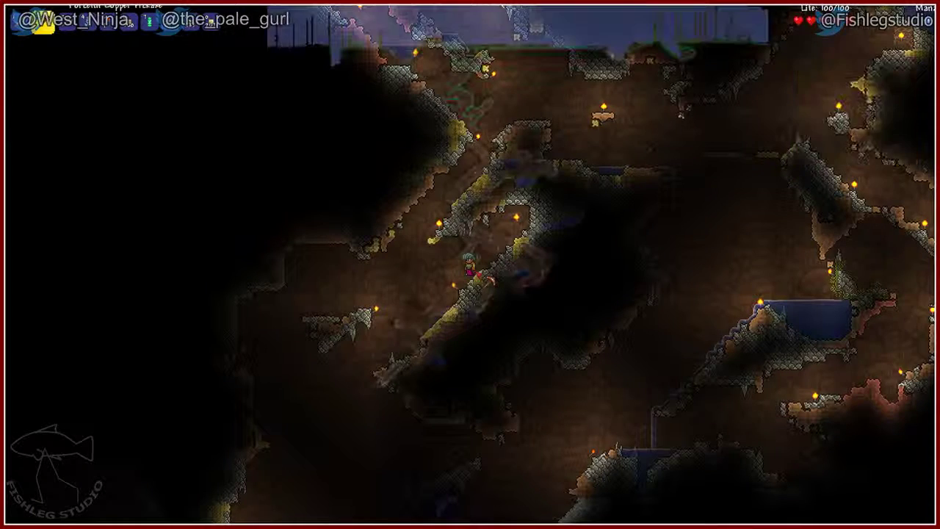
{"action": "key", "text": "Escape"}
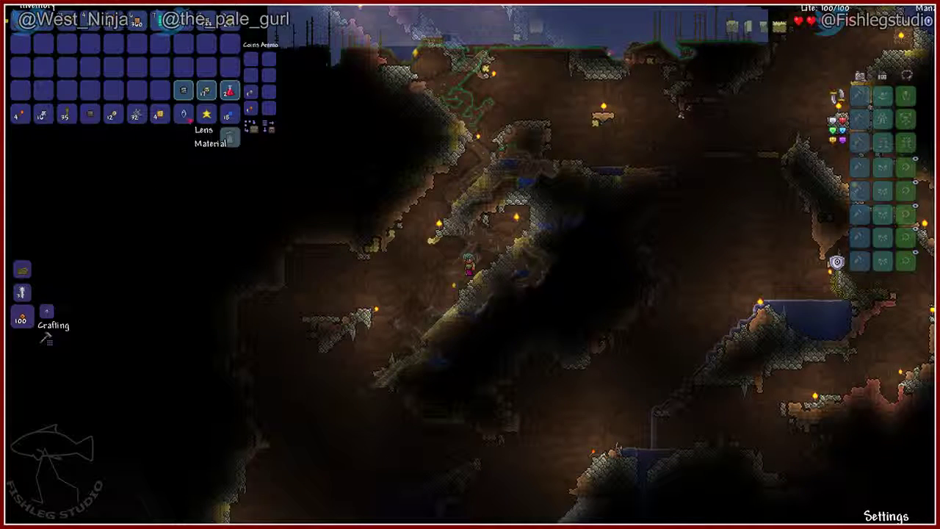
Swap the torch stack in the first slot for the larger held stack, then close the inventory
{"action": "left_click", "coordinate": [22, 115]}
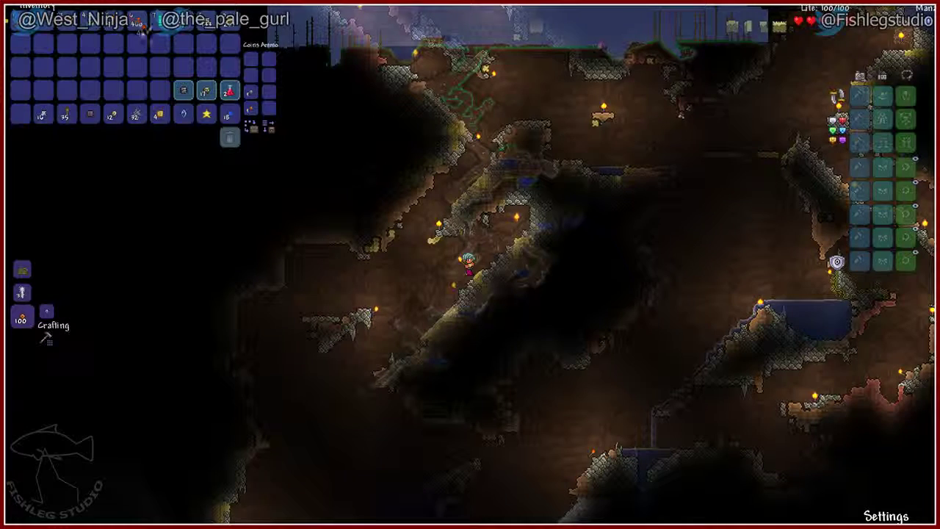
{"action": "left_click", "coordinate": [20, 115]}
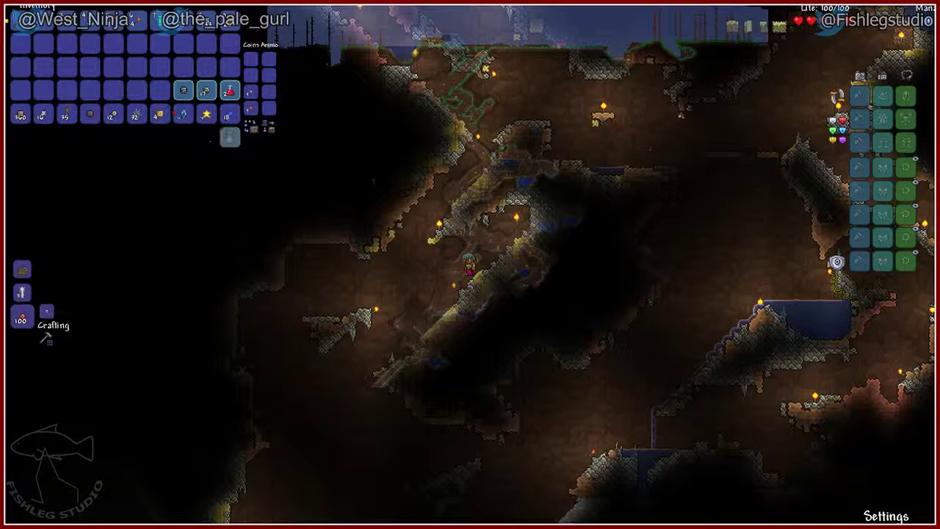
{"action": "key", "text": "Escape"}
Walk through the caves to the underground pool, hide the map and open the inventory
{"action": "key", "text": "a"}
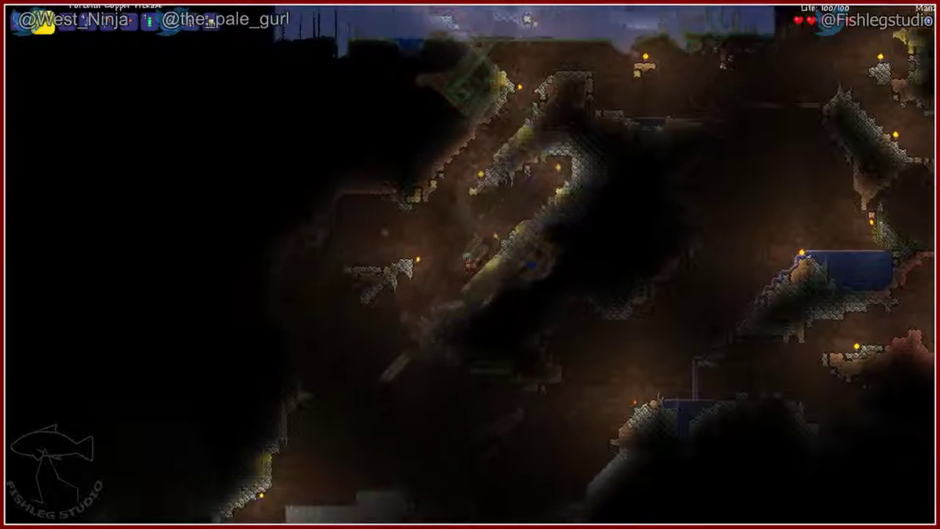
{"action": "key", "text": "a"}
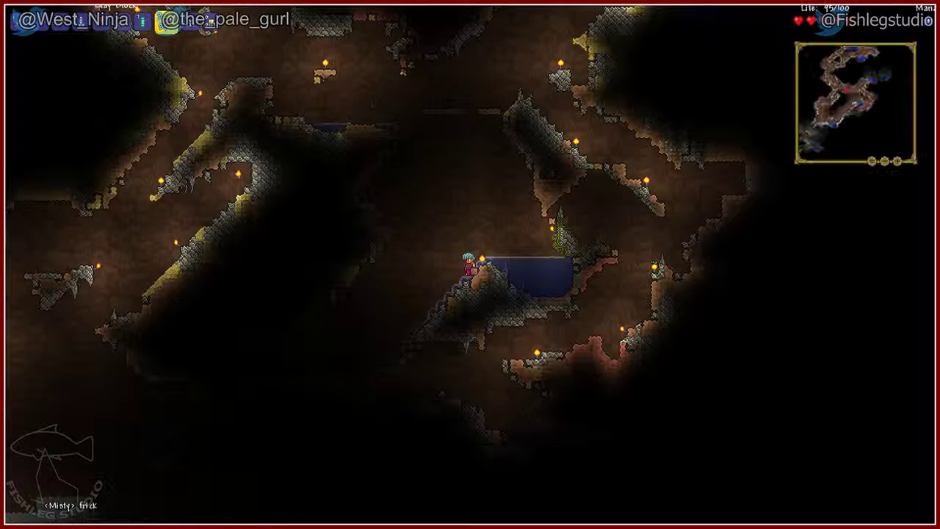
{"action": "key", "text": "Tab"}
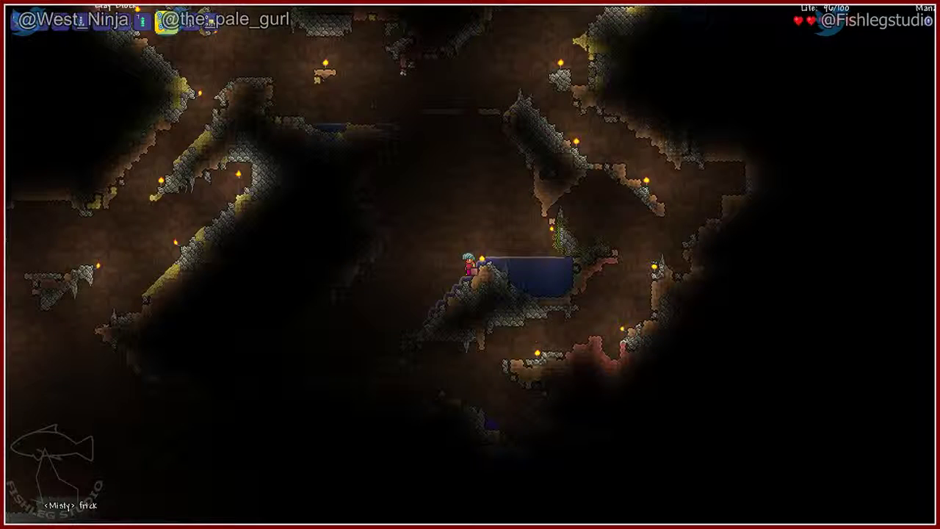
{"action": "key", "text": "Escape"}
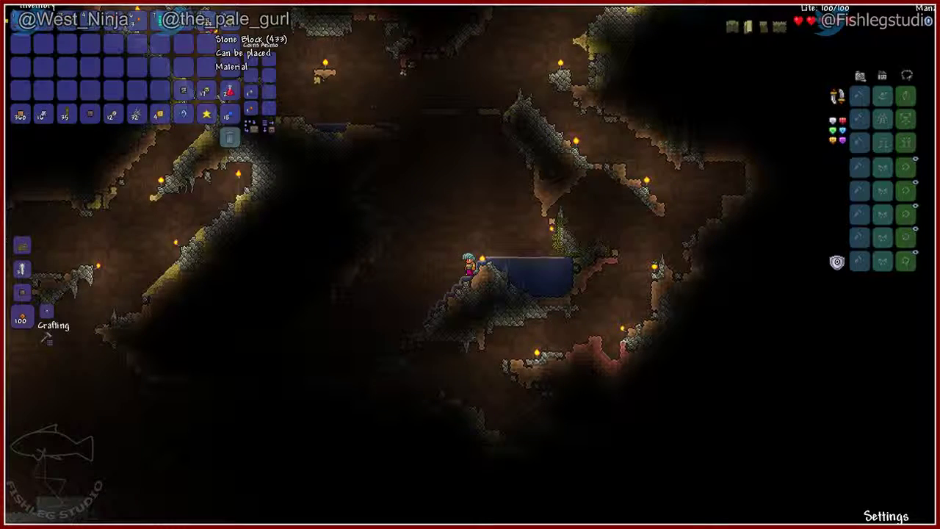
Close the inventory panels to return to the edge of the underground pool
{"action": "key", "text": "Escape"}
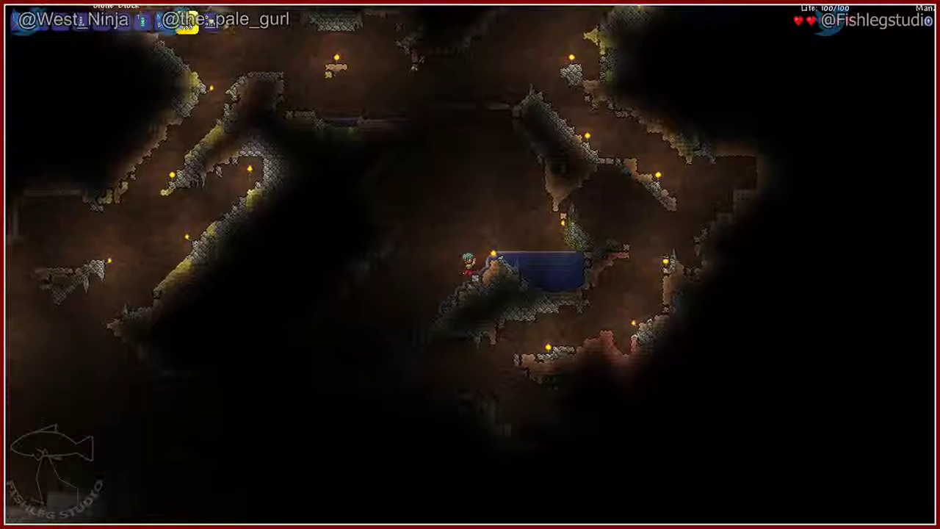
Select hotbar slot 1 and move on toward the dark passage by the stone structure
{"action": "key", "text": "1"}
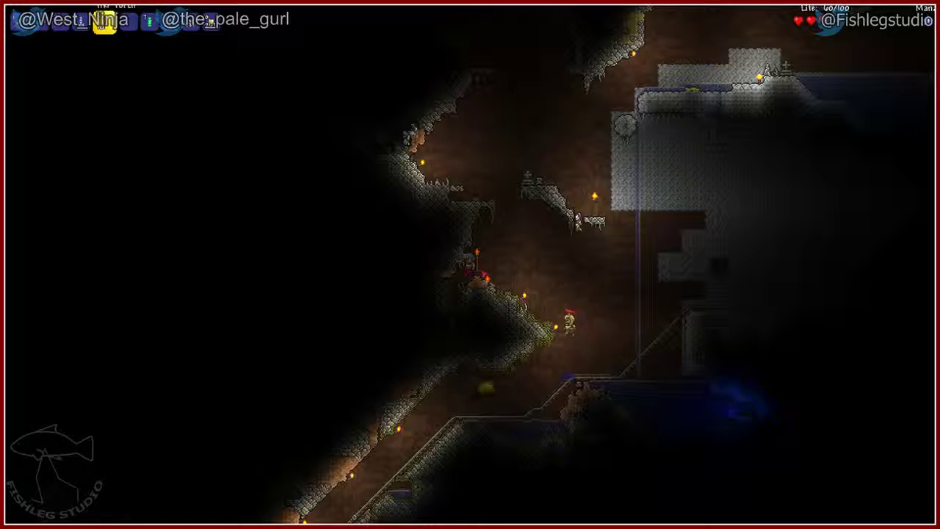
With the copper pickaxe, mine several stone blocks heading down-left, then open the inventory
{"action": "key", "text": "1"}
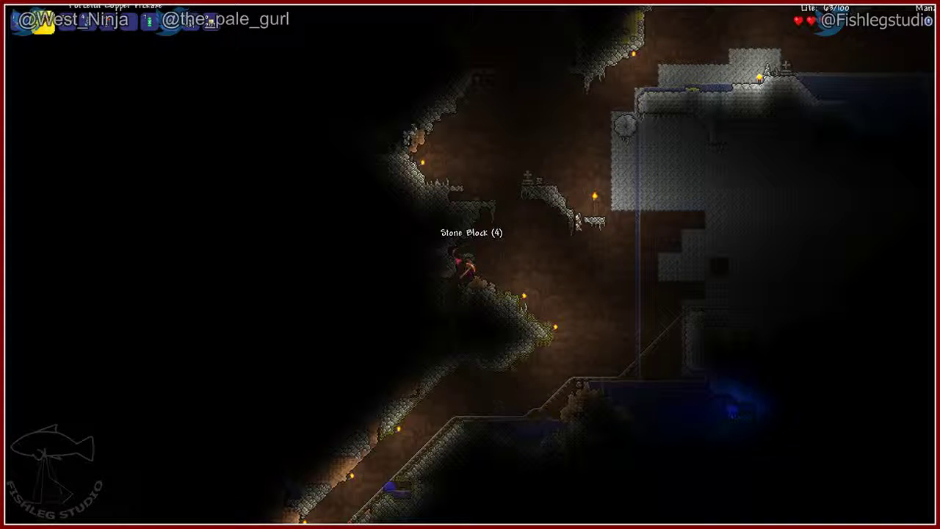
{"action": "left_click_drag", "start_coordinate": [470, 264], "coordinate": [463, 287]}
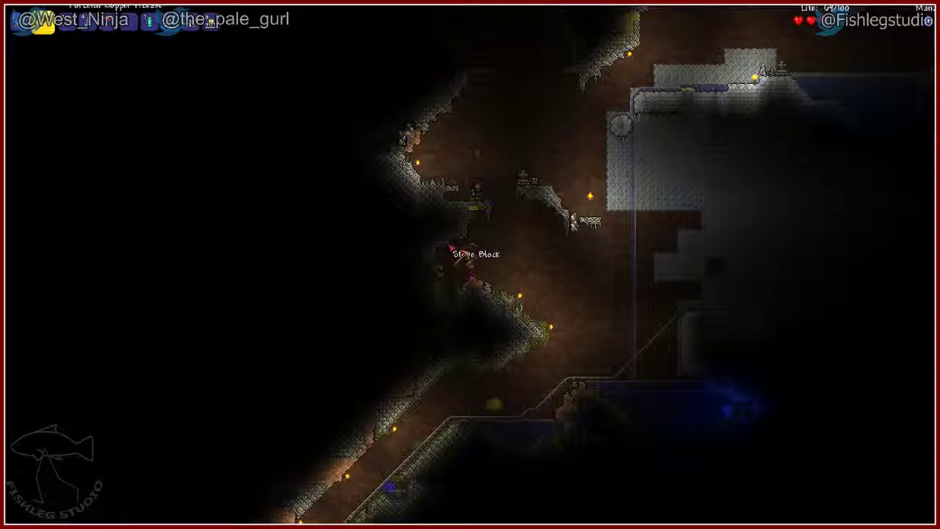
{"action": "left_click_drag", "start_coordinate": [455, 253], "coordinate": [453, 250]}
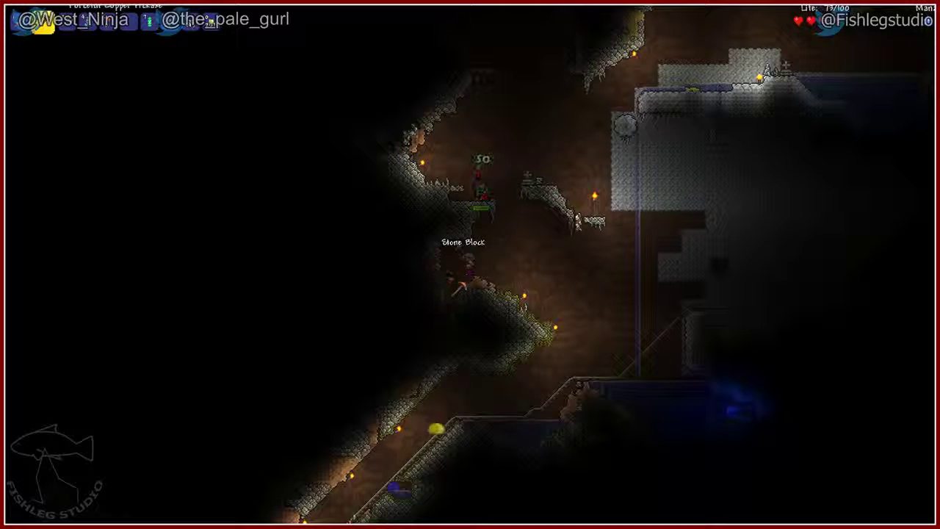
{"action": "left_click_drag", "start_coordinate": [455, 279], "coordinate": [470, 254]}
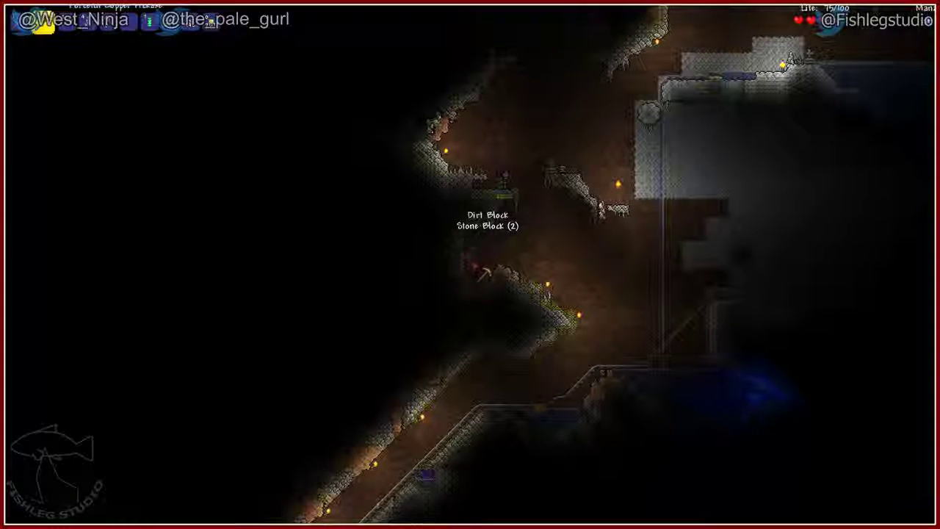
{"action": "mouse_move", "coordinate": [465, 254]}
{"action": "left_mouse_down"}
{"action": "mouse_move", "coordinate": [470, 266]}
{"action": "mouse_move", "coordinate": [471, 246]}
{"action": "left_mouse_up"}
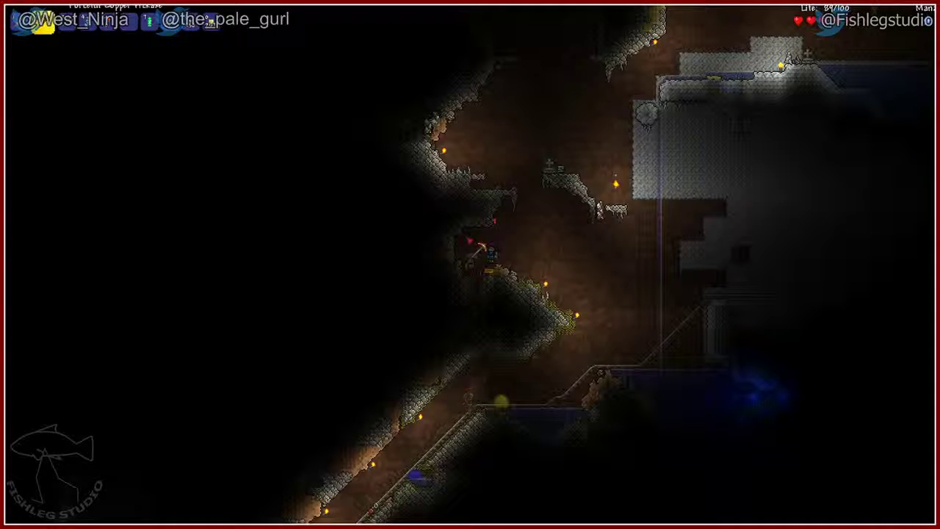
{"action": "key", "text": "Escape"}
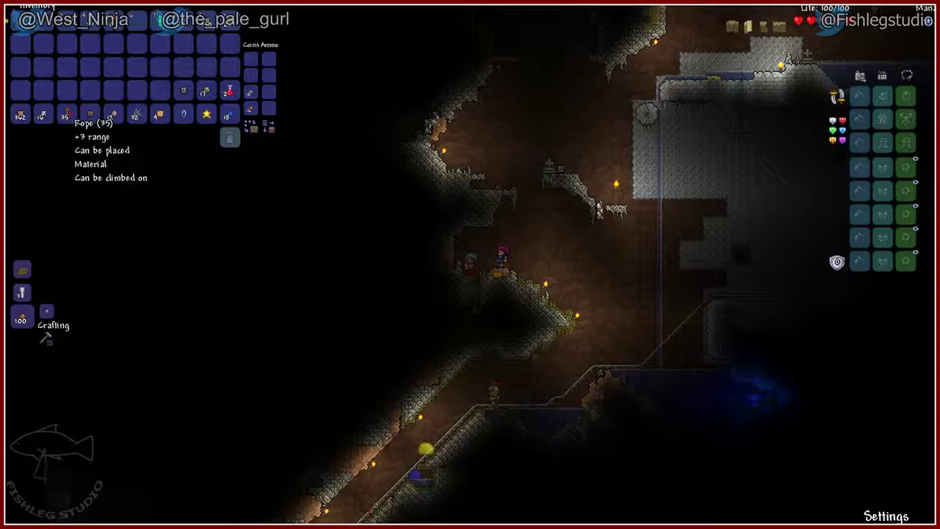
Move the Rope, Lesser Healing Potion and Torch stacks into new inventory slots
{"action": "left_click", "coordinate": [66, 116]}
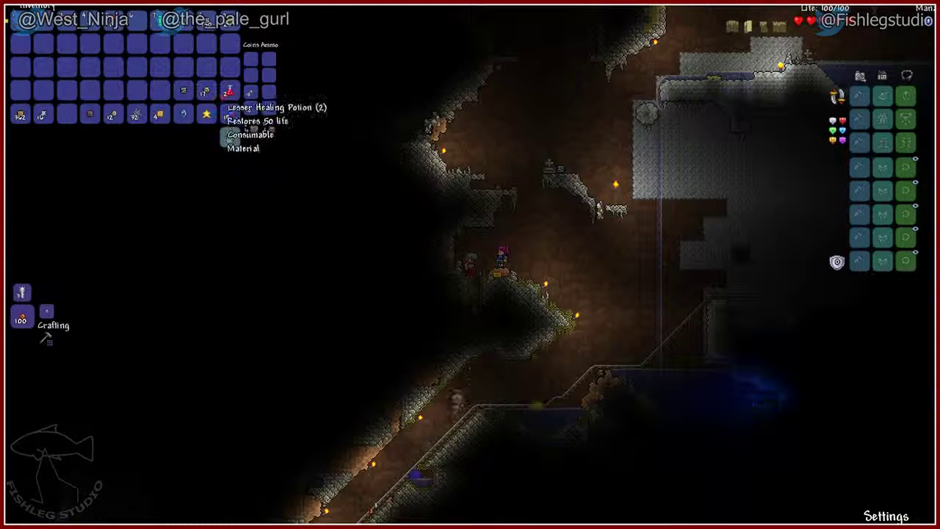
{"action": "left_click", "coordinate": [228, 91]}
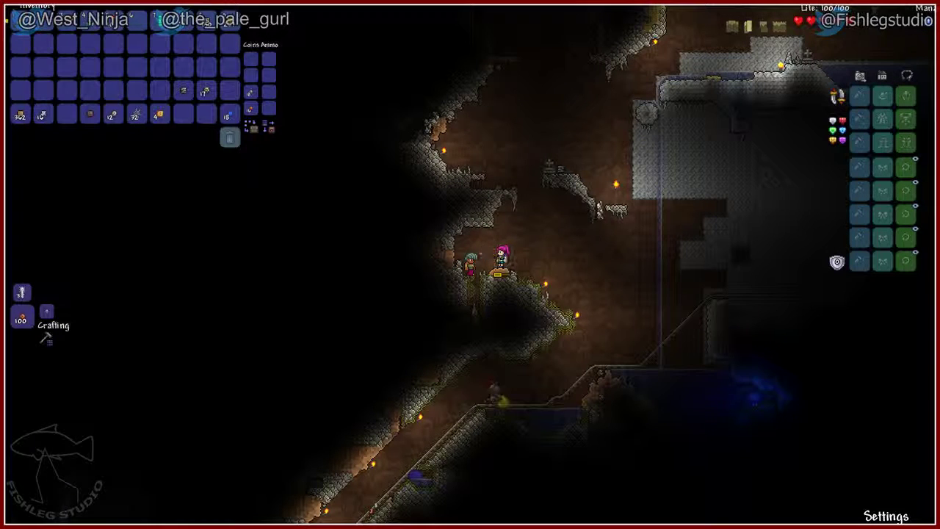
{"action": "left_click", "coordinate": [226, 116]}
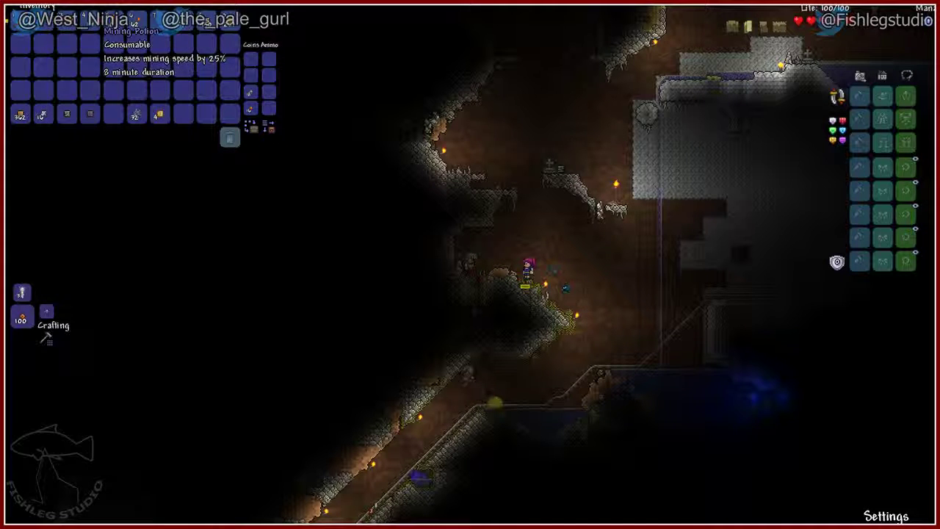
Close the inventory, equip hotbar item 2 and attack the nearby monster
{"action": "key", "text": "Escape"}
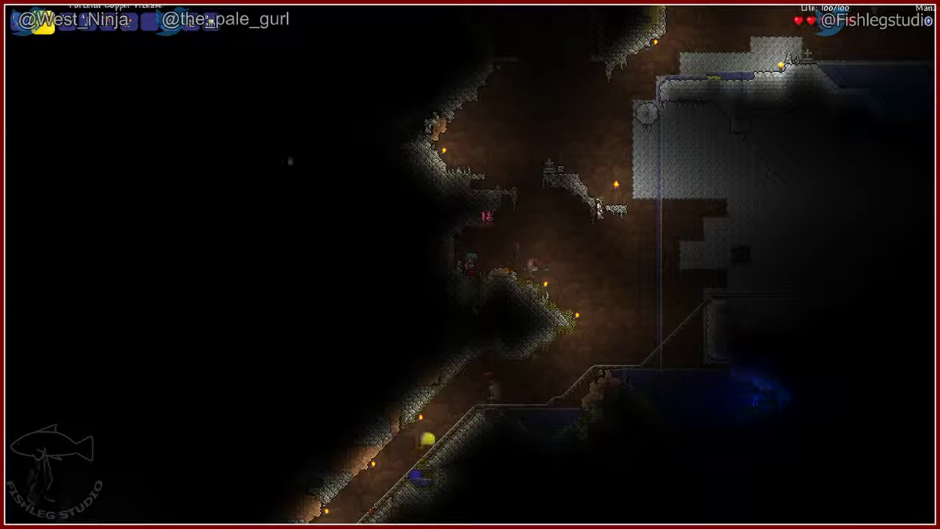
{"action": "key", "text": "2"}
{"action": "key", "text": "a"}
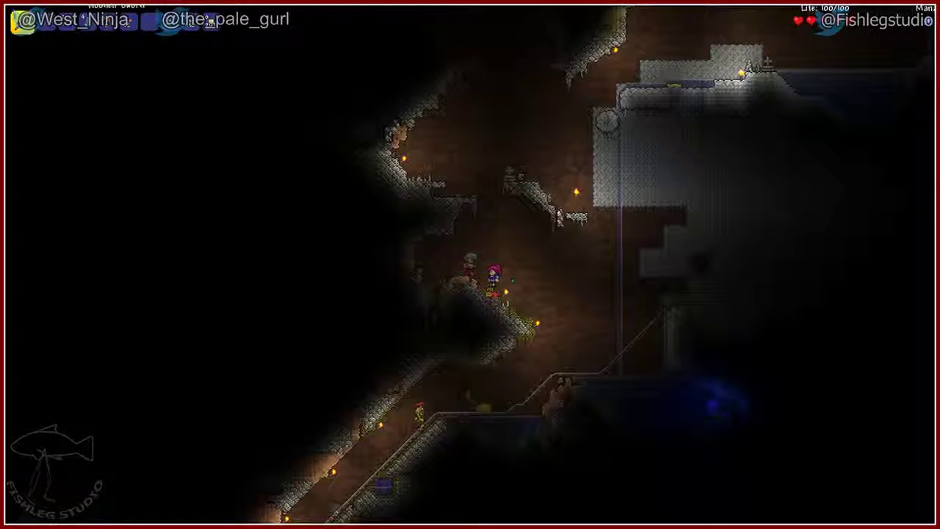
{"action": "key", "text": "a"}
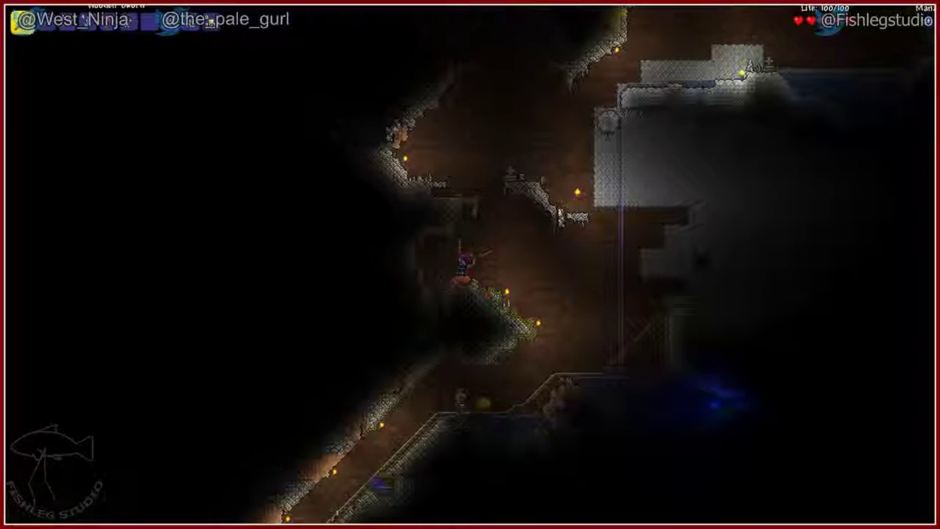
Collect the copper coins, then drop to the lower passage and attack the Black Slime
{"action": "key", "text": "d"}
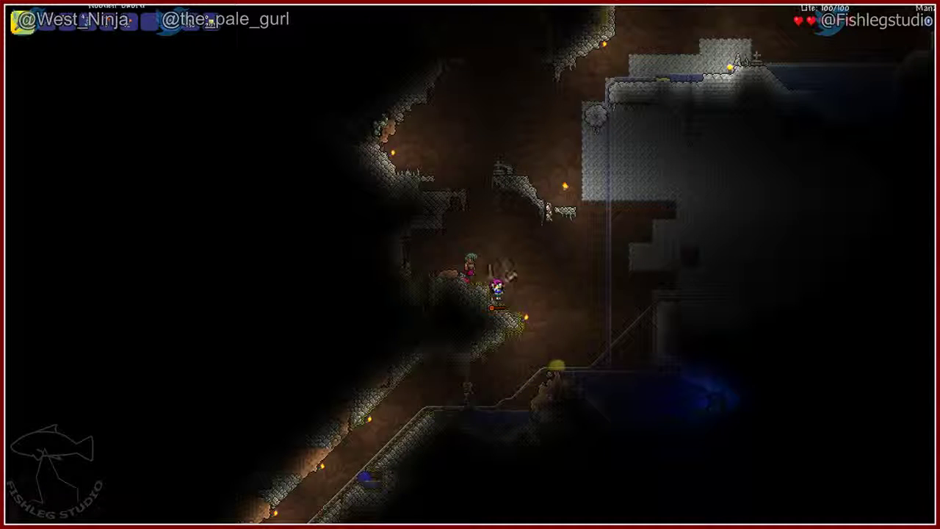
{"action": "key", "text": "a"}
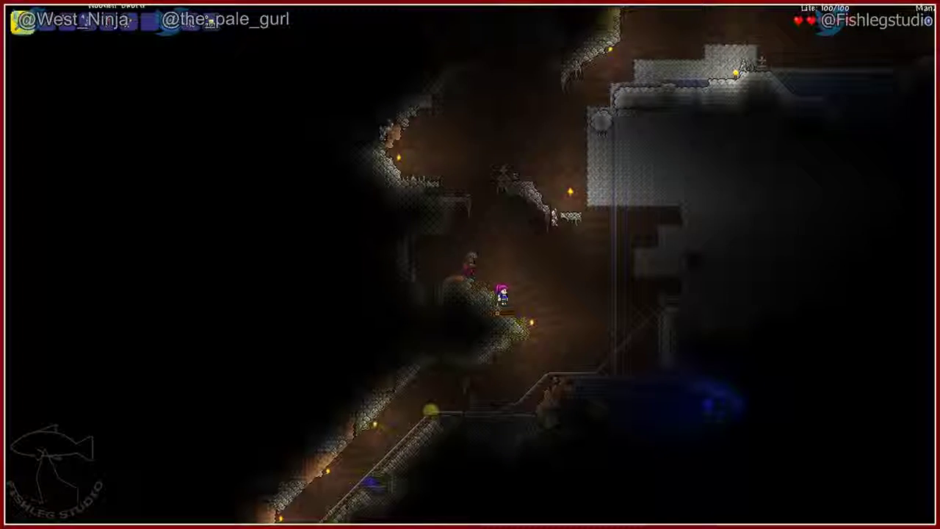
{"action": "key", "text": "d"}
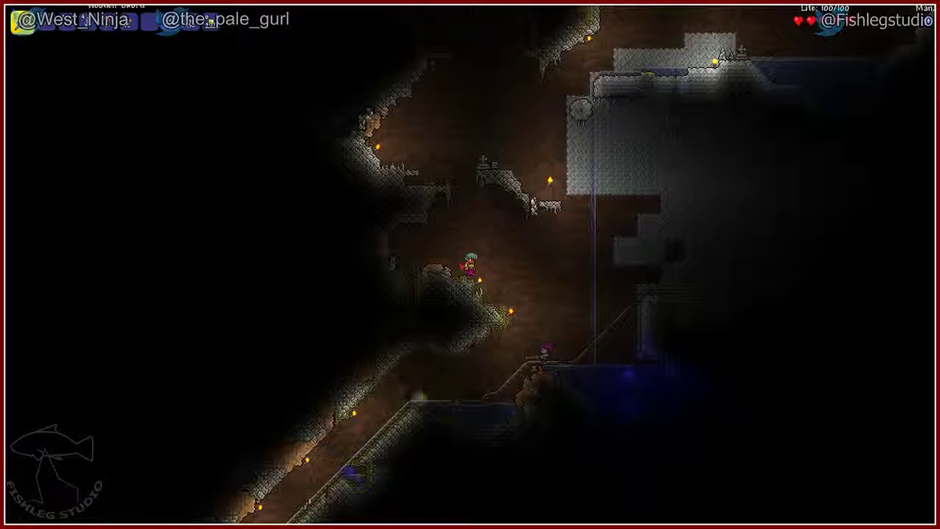
{"action": "key", "text": "d"}
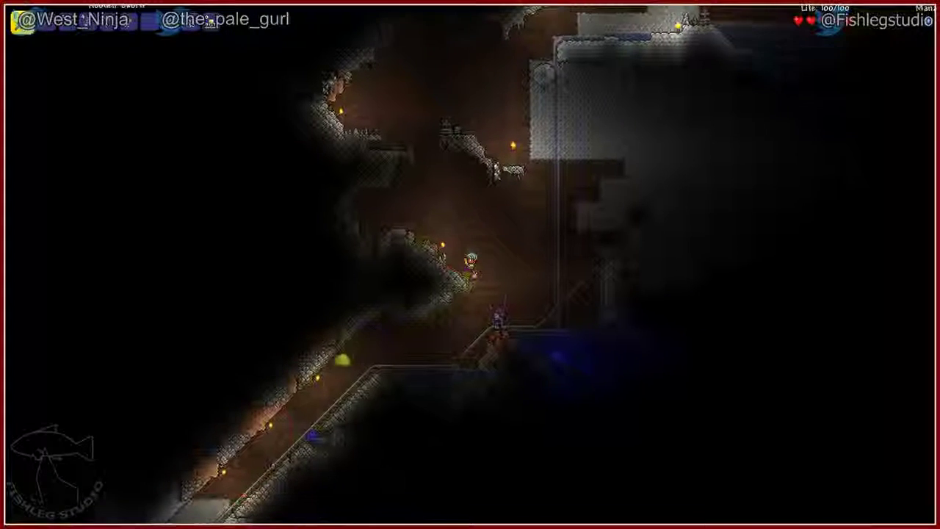
{"action": "key", "text": "d"}
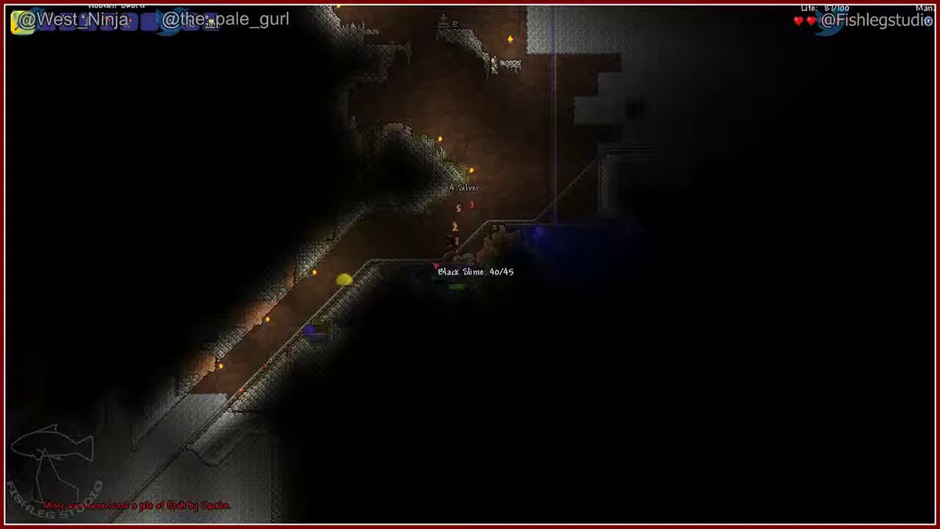
Strike the Black Slime, then die and respawn beside the wooden house
{"action": "left_click", "coordinate": [436, 266]}
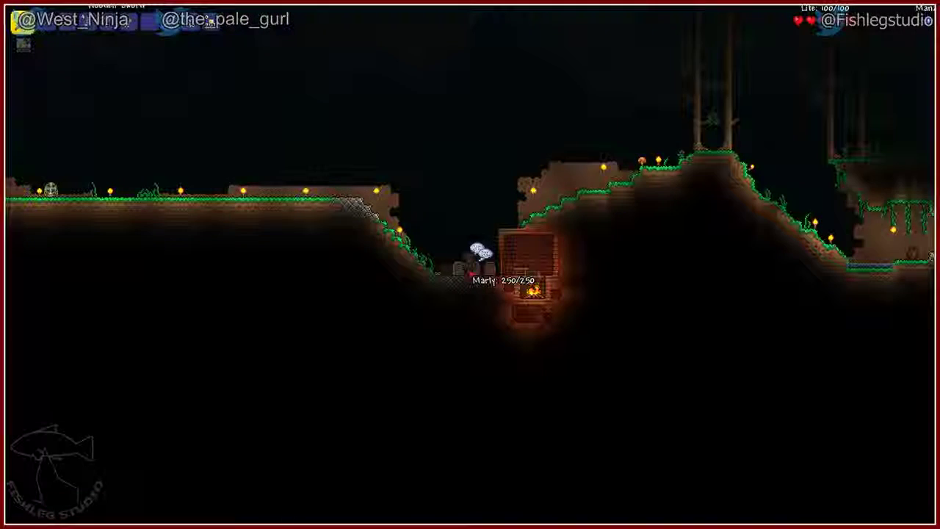
Walk left from the wooden house across the grassland to the cave shaft
{"action": "key", "text": "a"}
{"action": "key", "text": "a"}
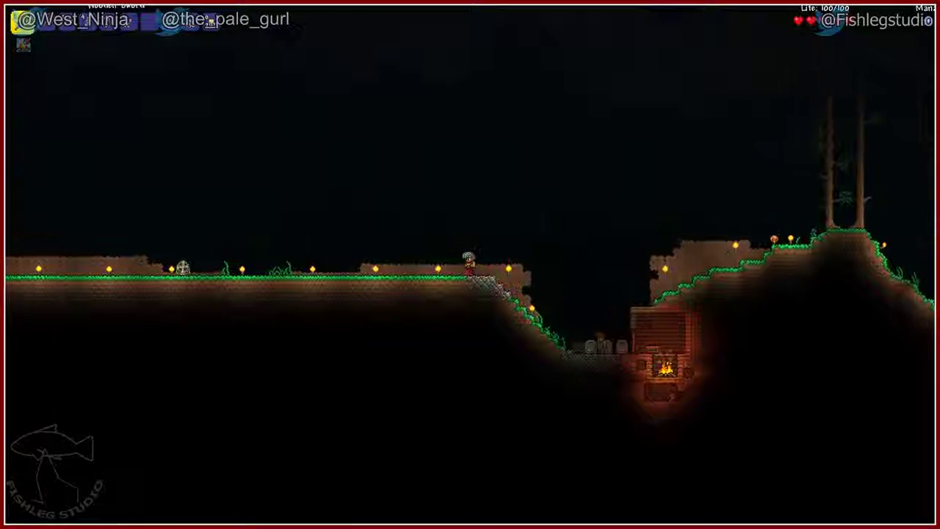
{"action": "key", "text": "a"}
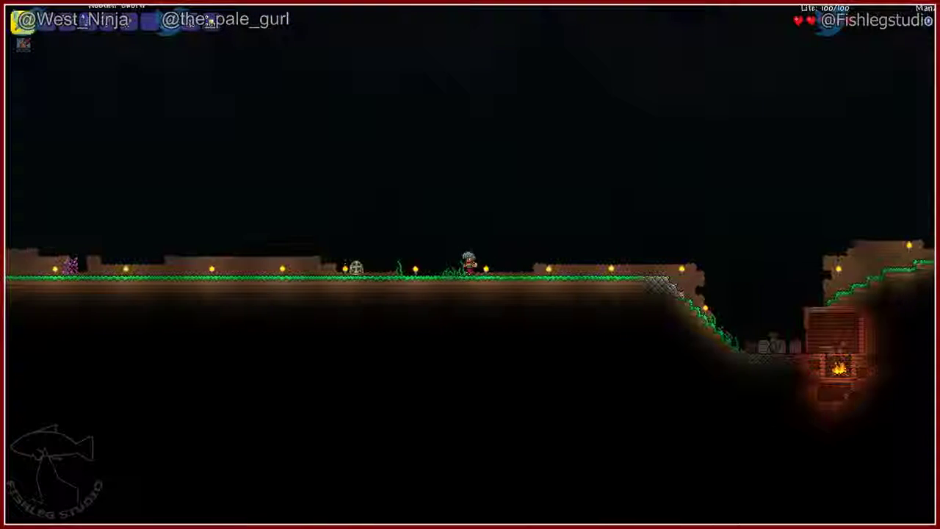
{"action": "key", "text": "a"}
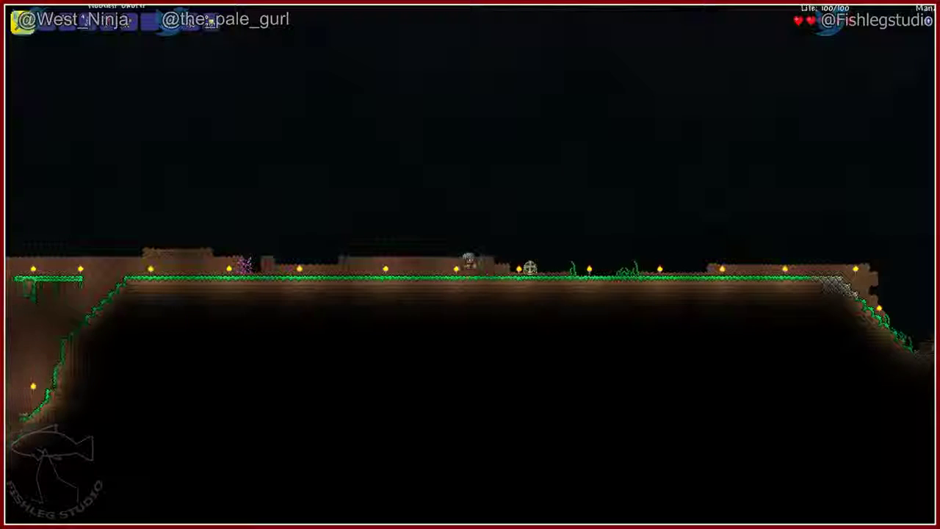
{"action": "key", "text": "a"}
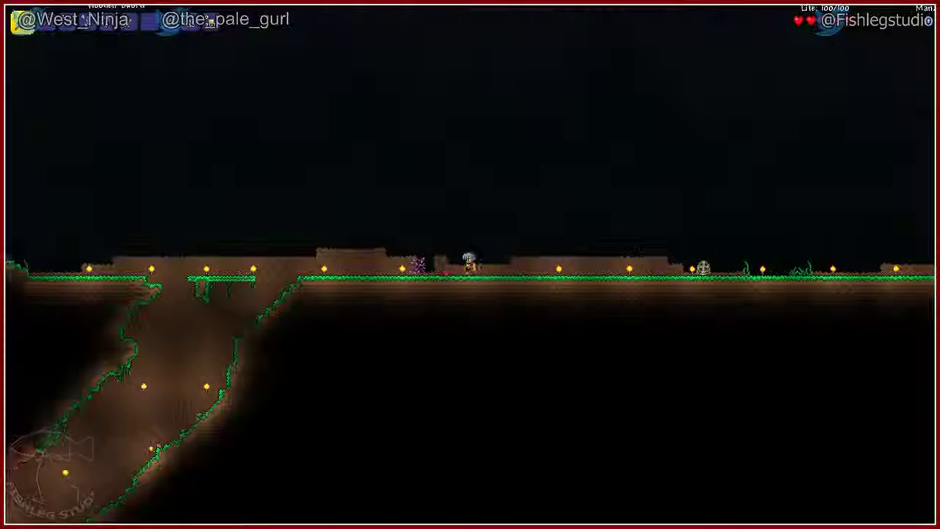
{"action": "key", "text": "a"}
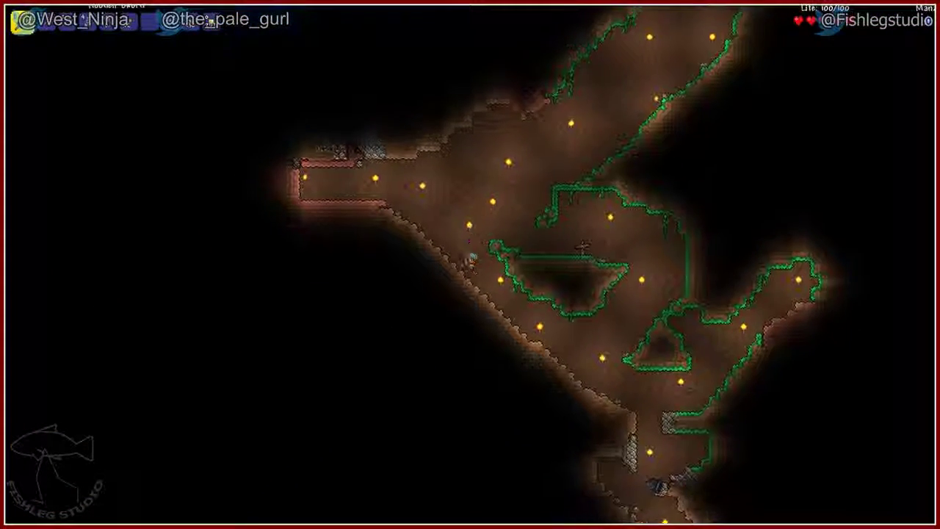
Descend the diagonal cave slope rightward, then head down-left through the tunnels
{"action": "key", "text": "d"}
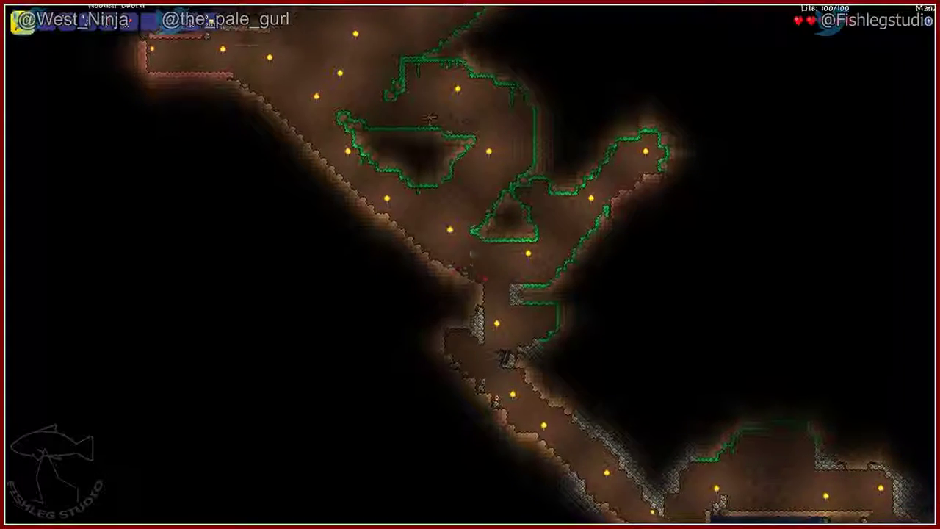
{"action": "key", "text": "d"}
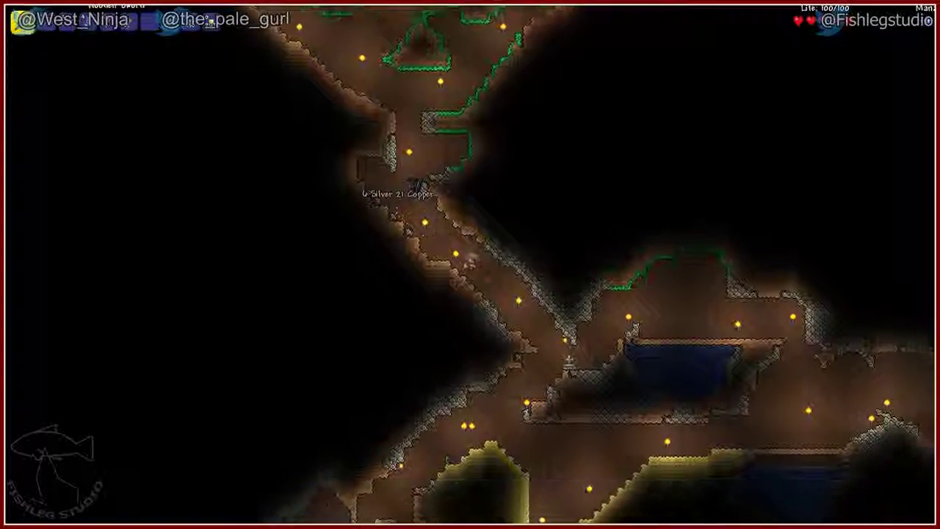
{"action": "key", "text": "d"}
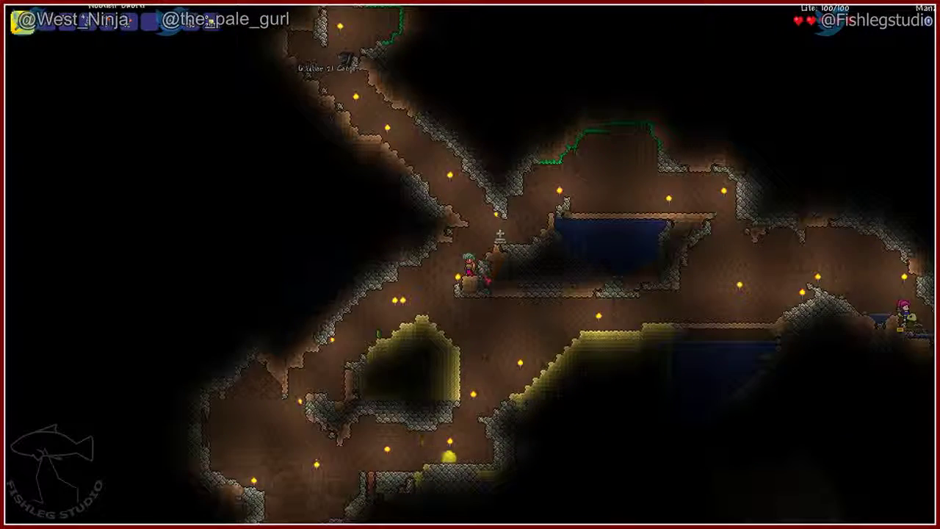
{"action": "key", "text": "a"}
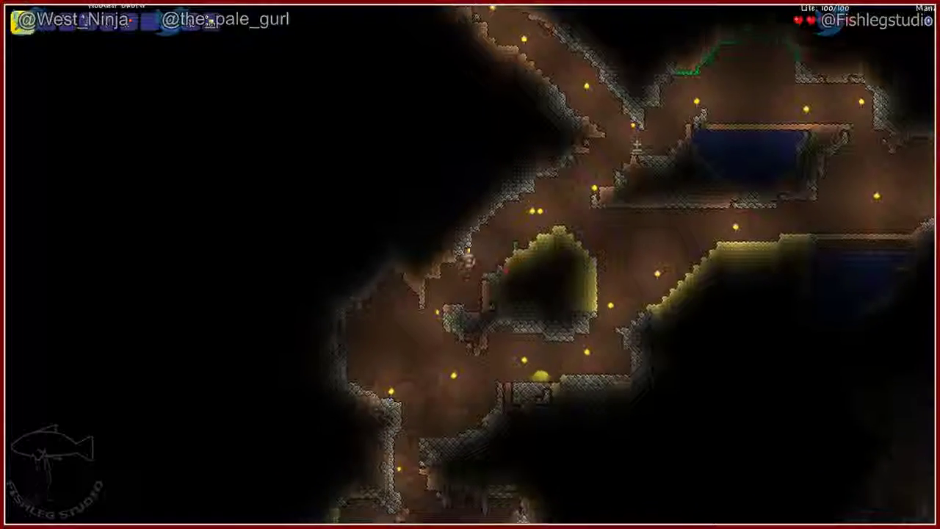
{"action": "key", "text": "a"}
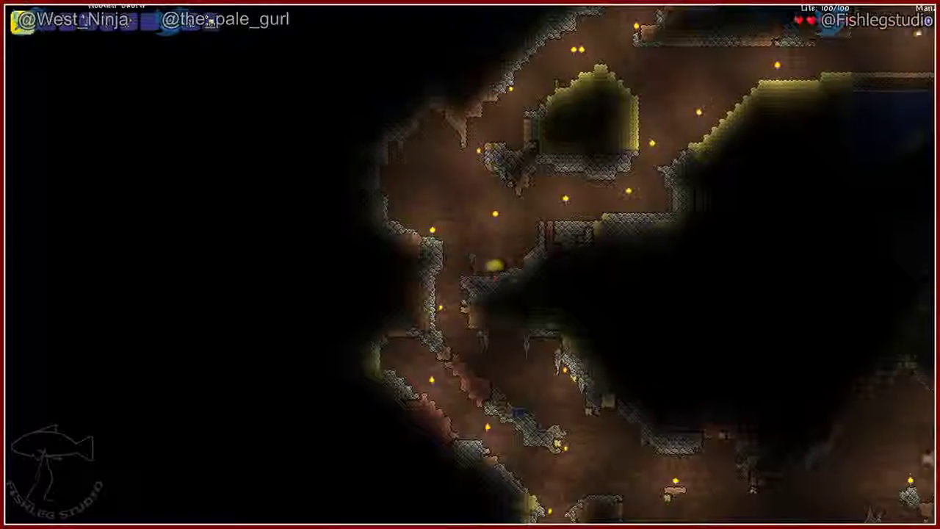
{"action": "key", "text": "a"}
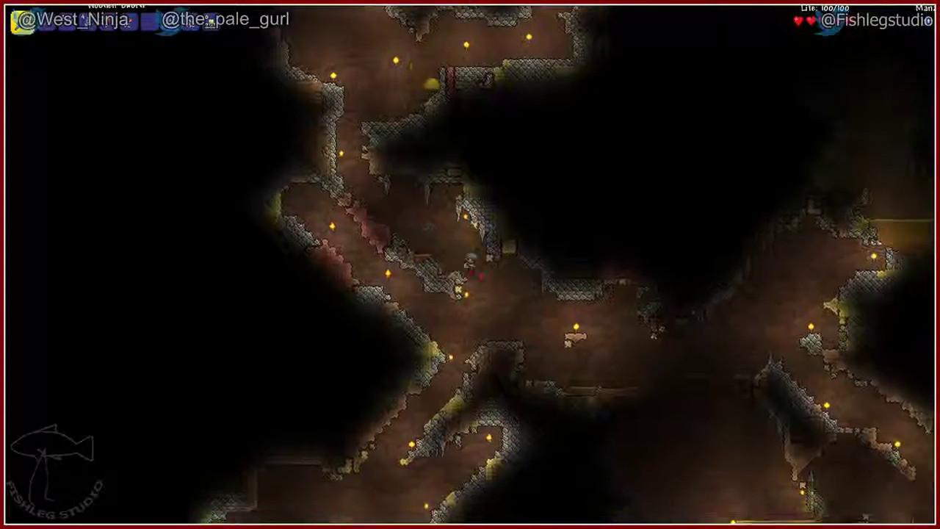
Drop onto the stone ledge by the water and fall into the cave below
{"action": "key", "text": "a"}
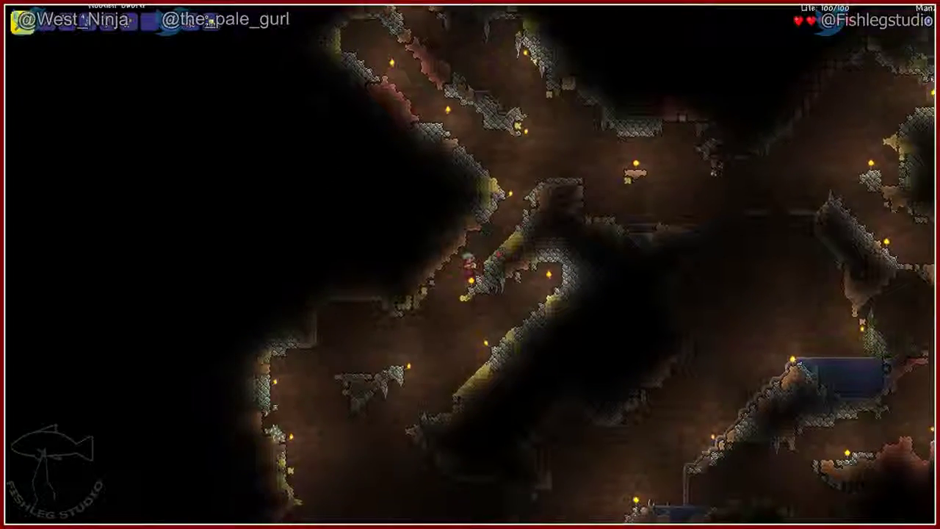
{"action": "key", "text": "a"}
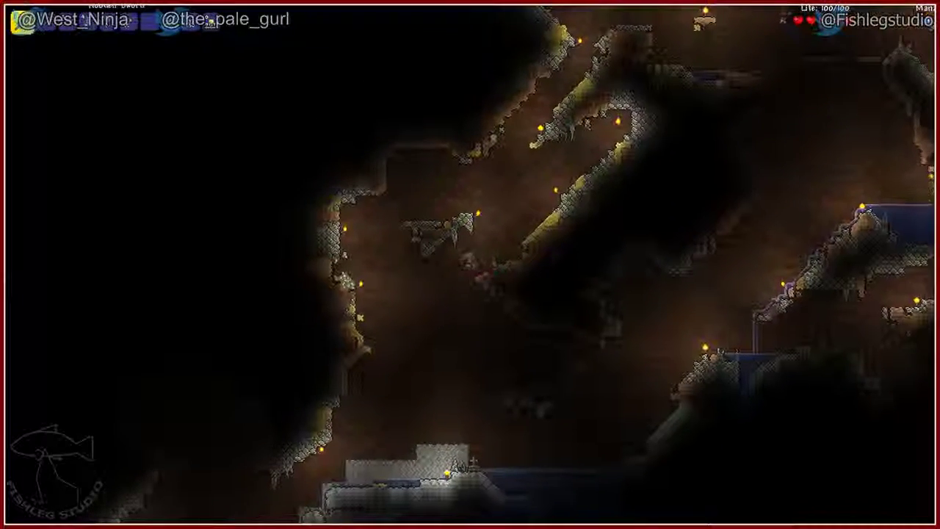
{"action": "key", "text": "a"}
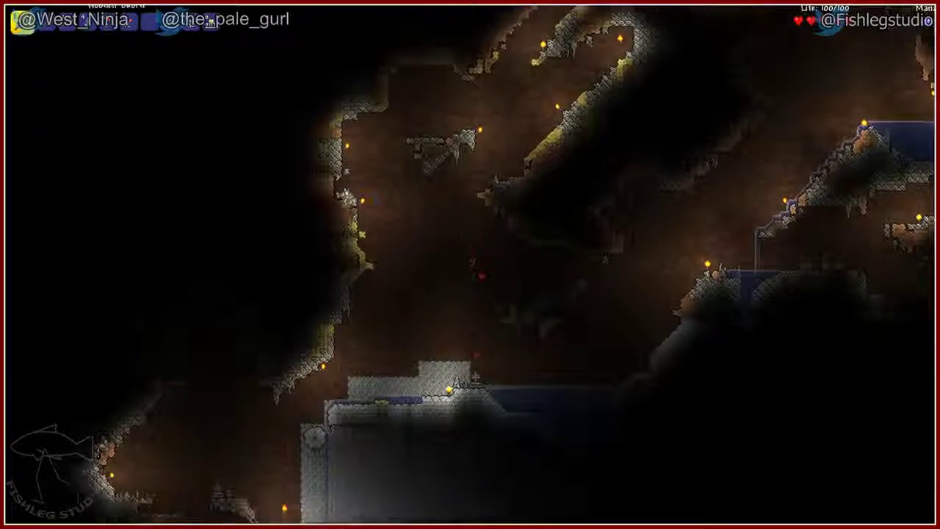
{"action": "key", "text": "a"}
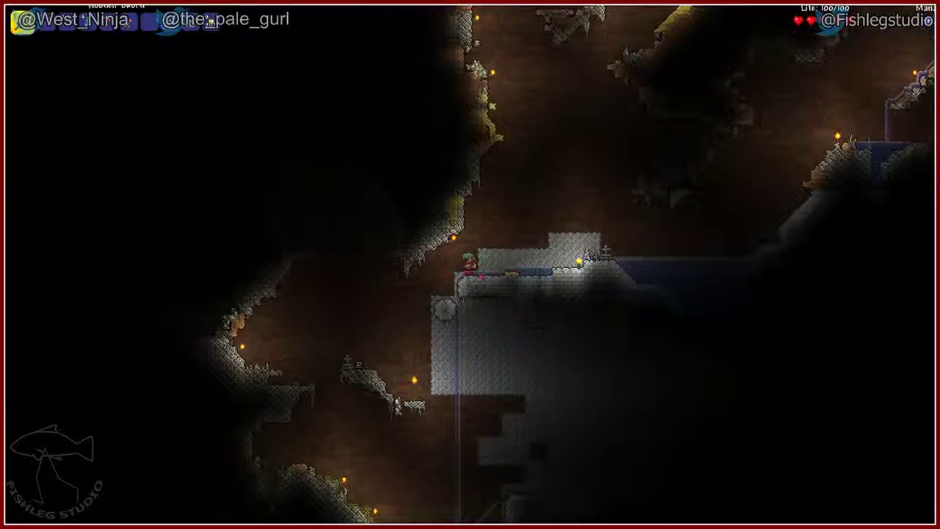
{"action": "key", "text": "a"}
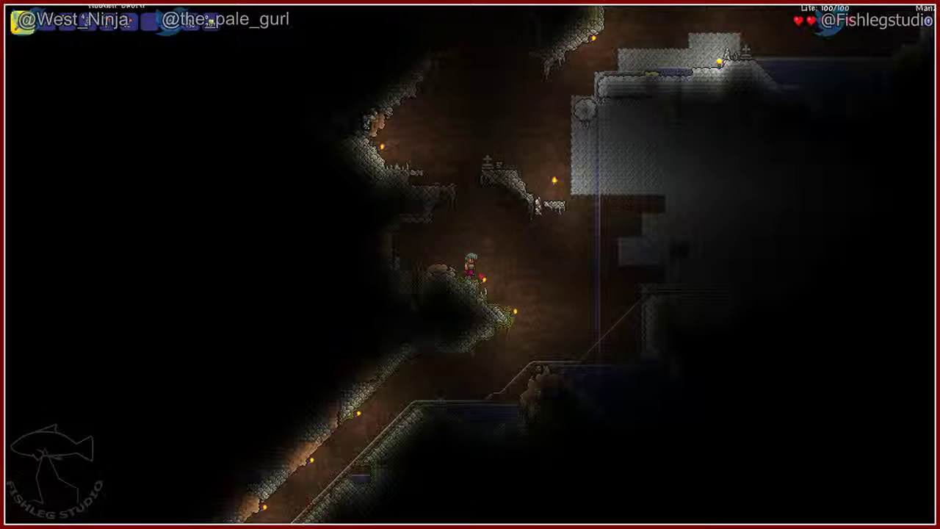
Move back and forth along the cave slope, collecting coins on the path
{"action": "key", "text": "d"}
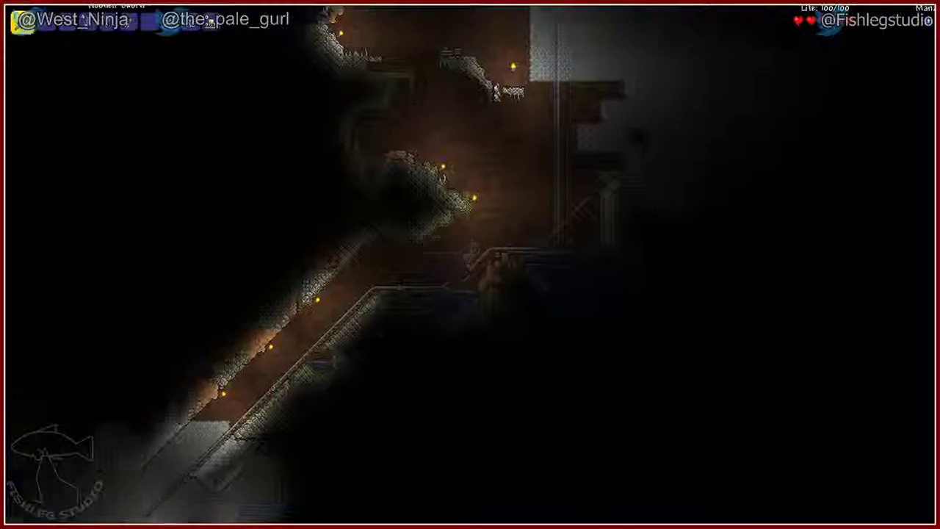
{"action": "key", "text": "a"}
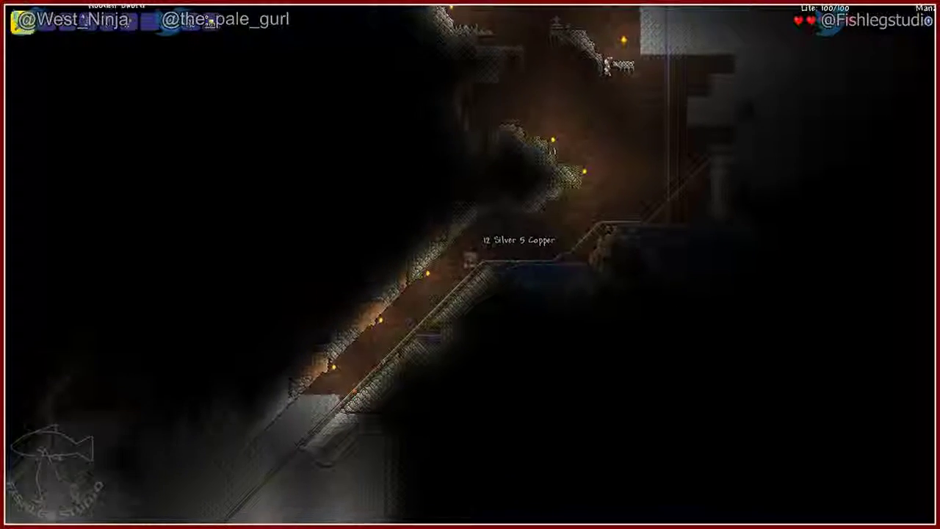
{"action": "key", "text": "d"}
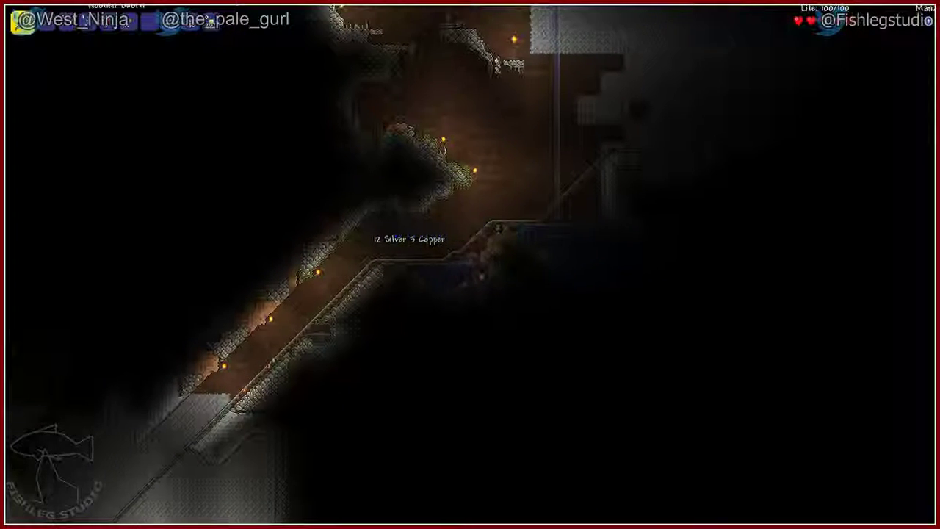
{"action": "key", "text": "a"}
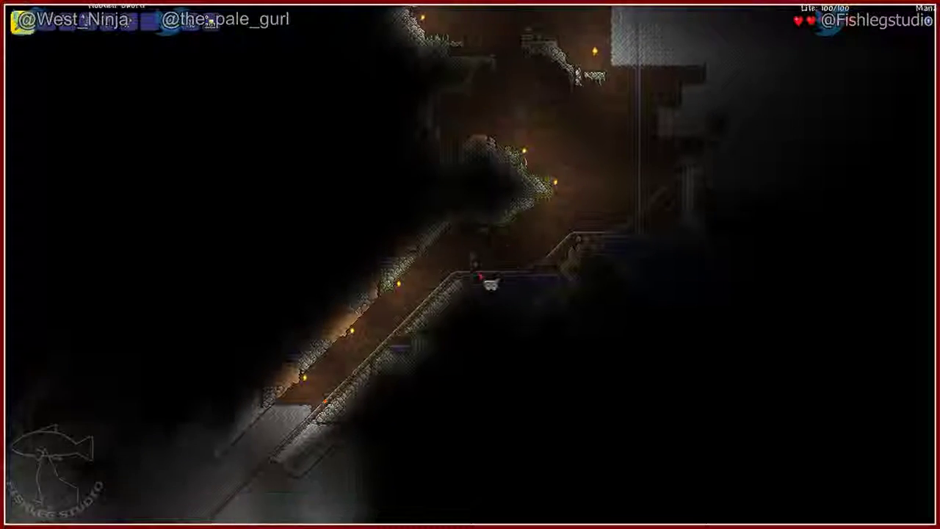
{"action": "key", "text": "a"}
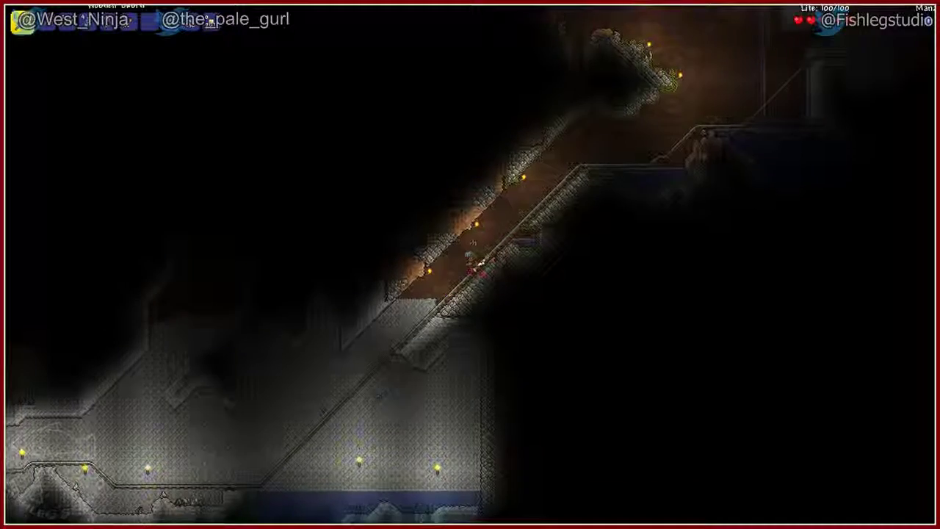
{"action": "key", "text": "a"}
{"action": "key", "text": "a"}
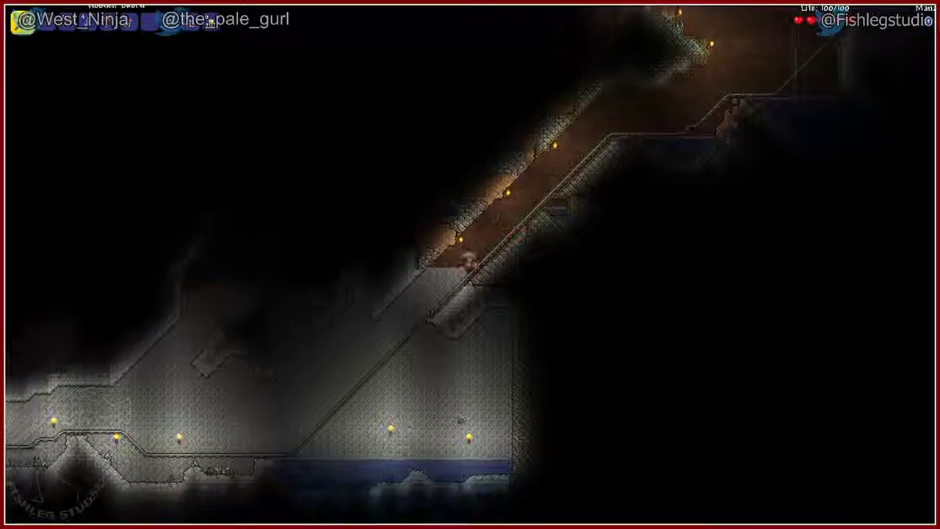
Climb the diagonal tunnel, kill the Cave Bat and grab its coins
{"action": "key", "text": "d"}
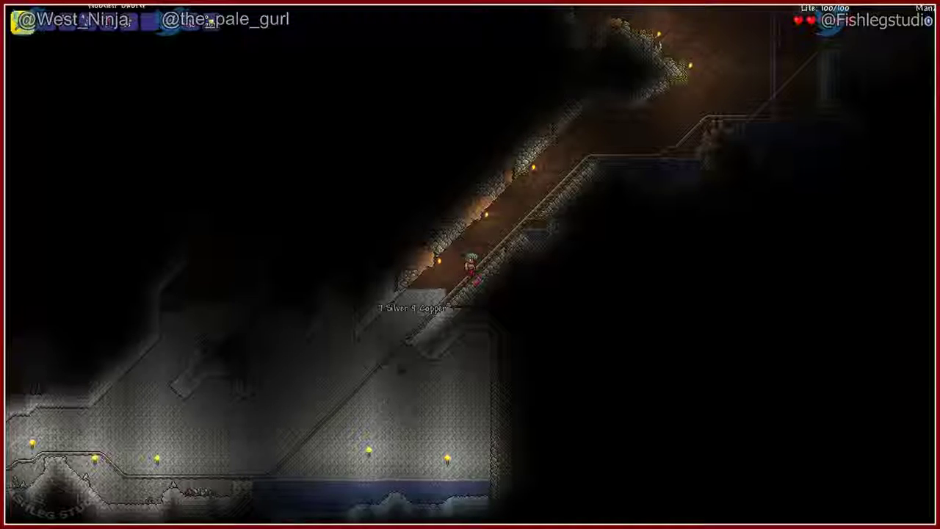
{"action": "key", "text": "d"}
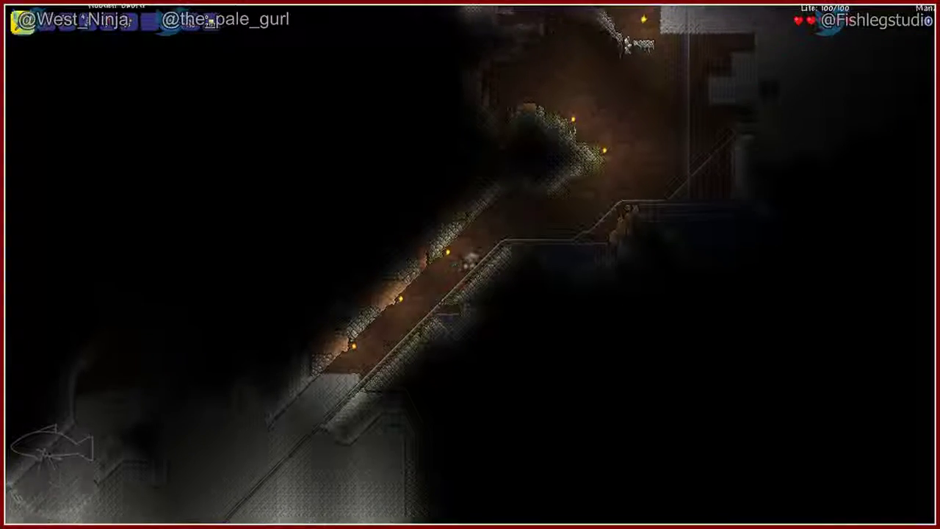
{"action": "key", "text": "d"}
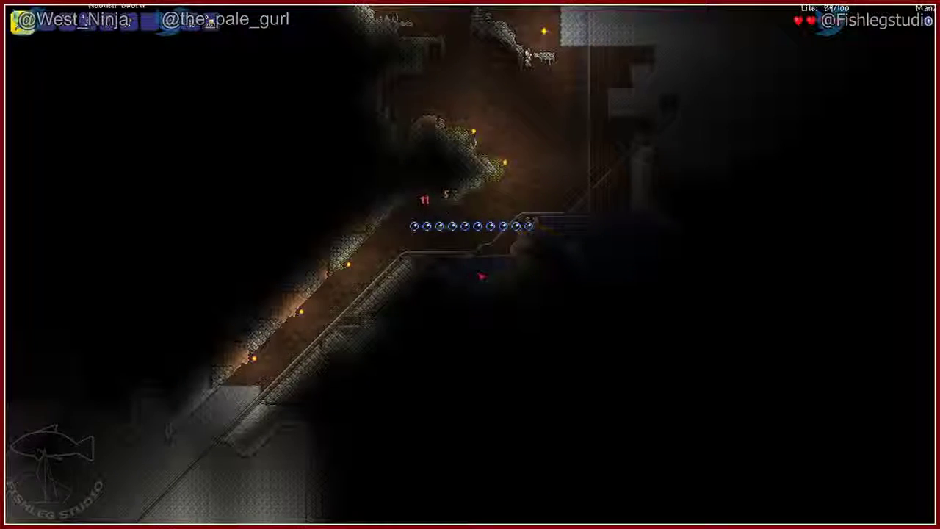
{"action": "key", "text": "a"}
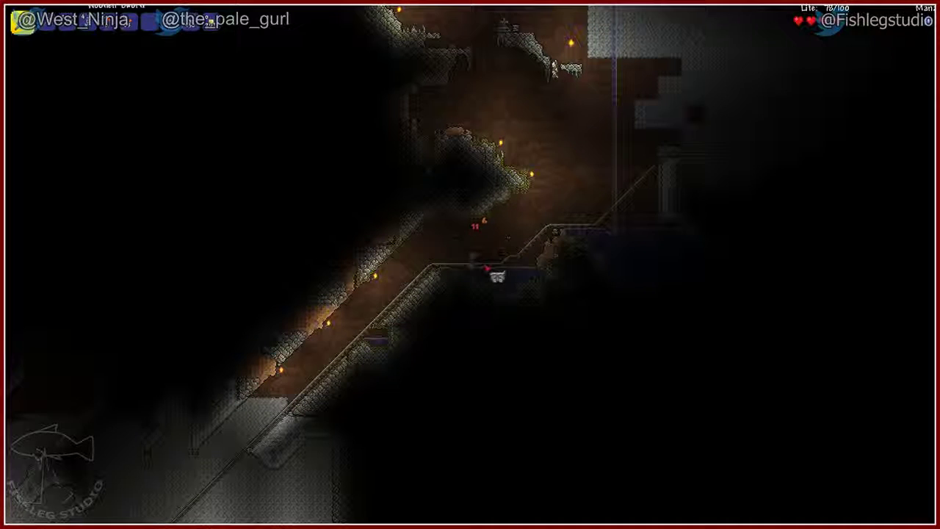
{"action": "key", "text": "a"}
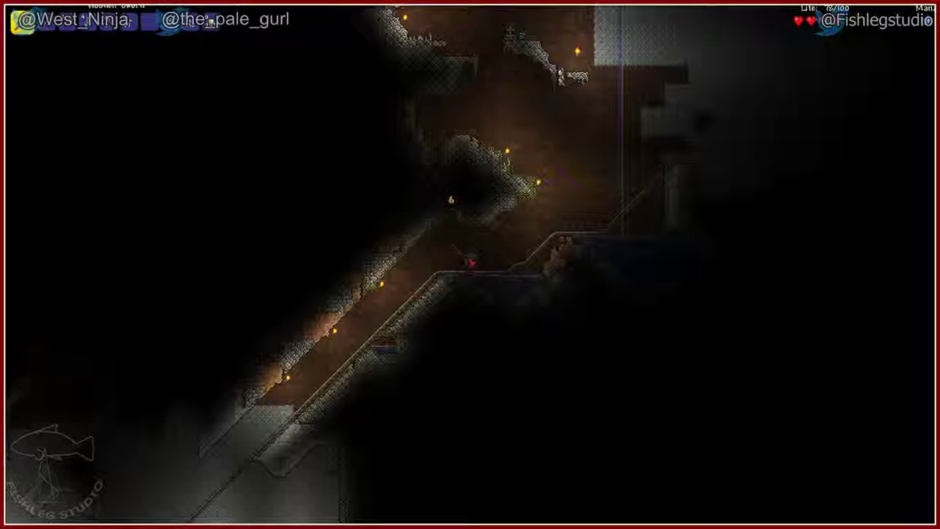
{"action": "key", "text": "a"}
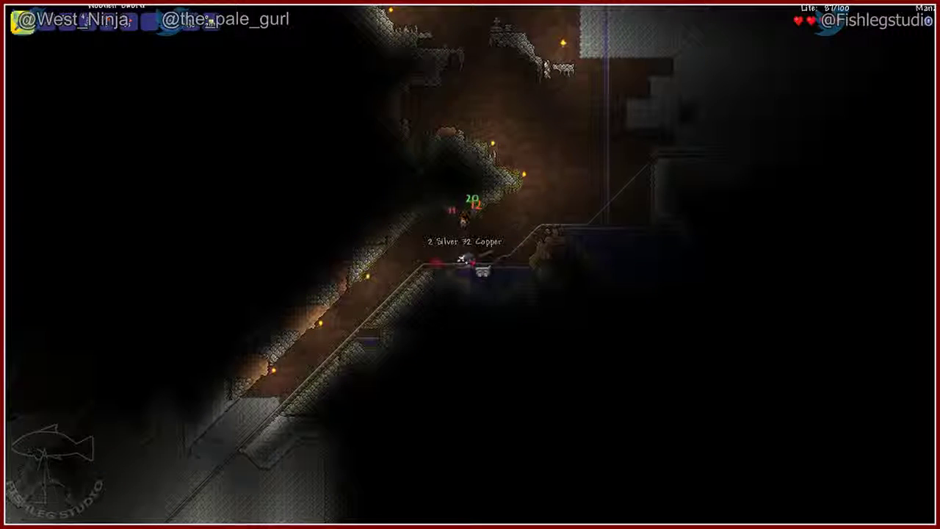
Pick up the dropped coins, then descend to the lit corridor by the water
{"action": "key", "text": "a"}
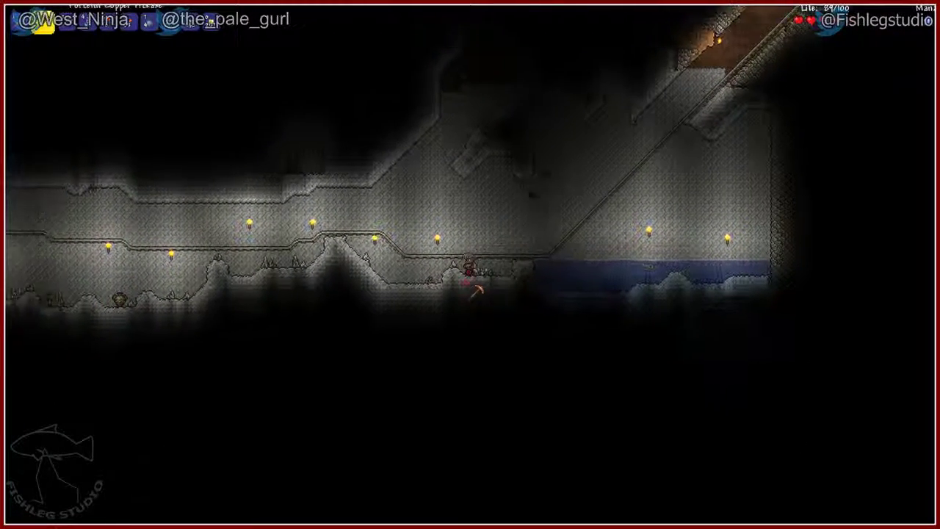
Walk left along the corridor, gathering the coins on the ground
{"action": "key", "text": "a"}
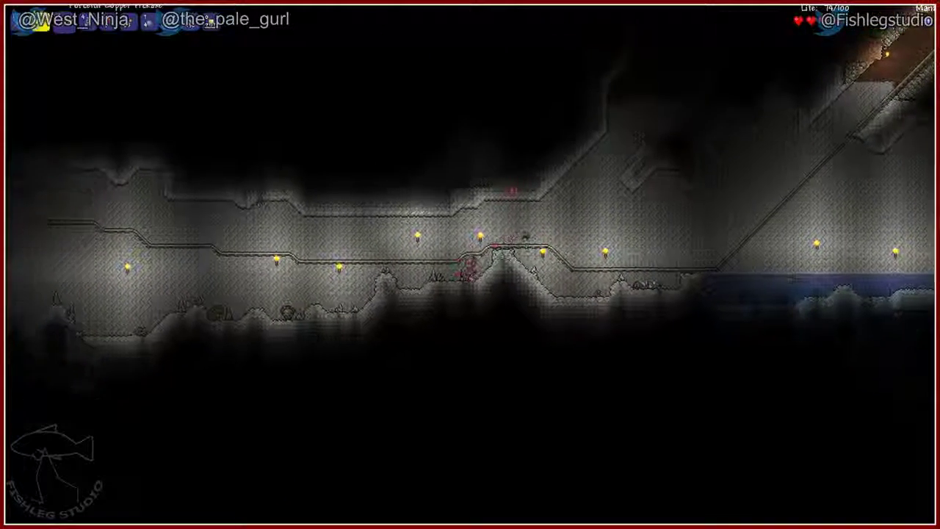
{"action": "key", "text": "a"}
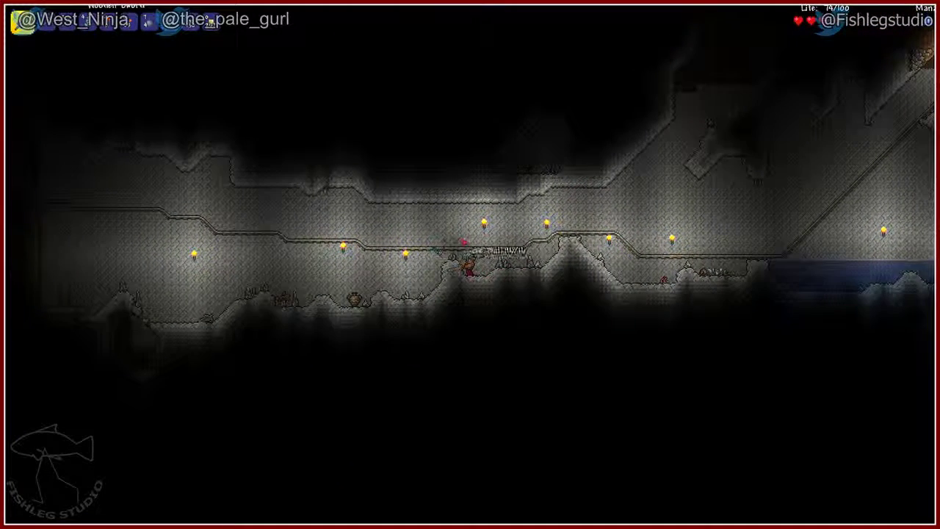
{"action": "key", "text": "a"}
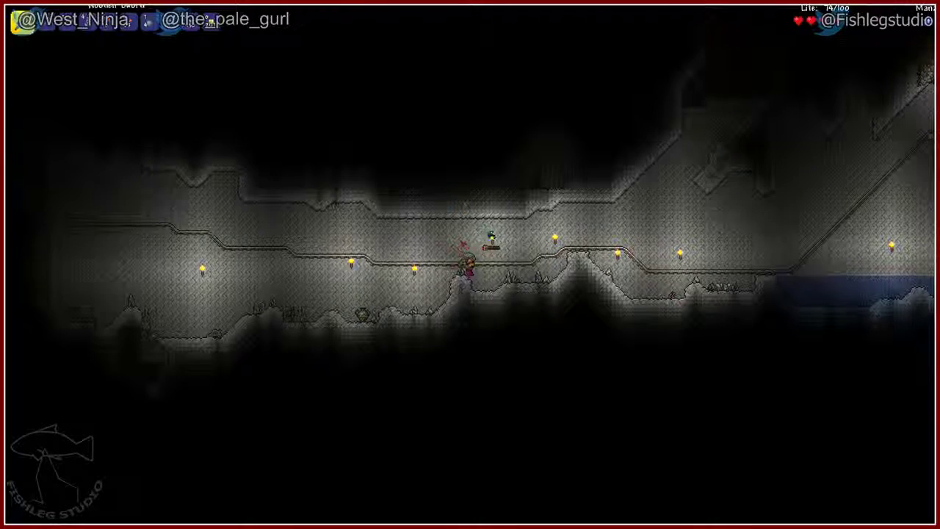
{"action": "key", "text": "a"}
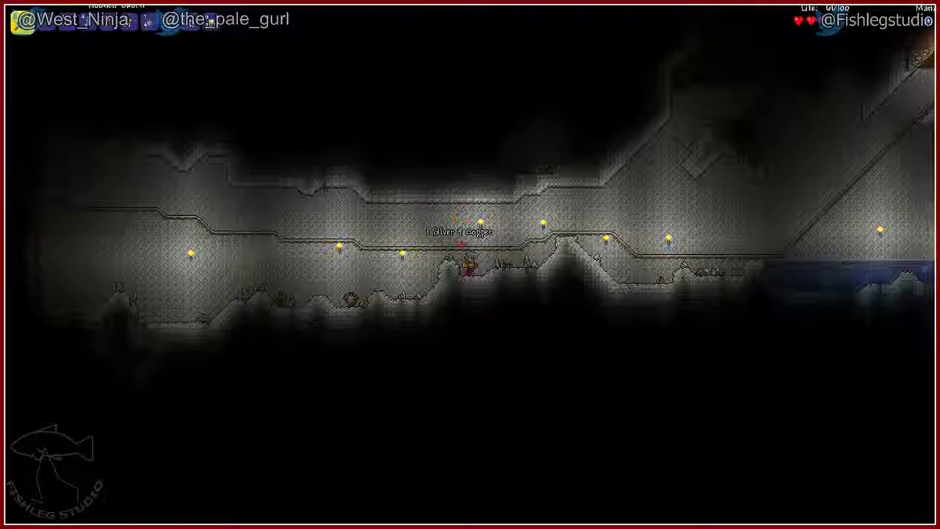
{"action": "key", "text": "a"}
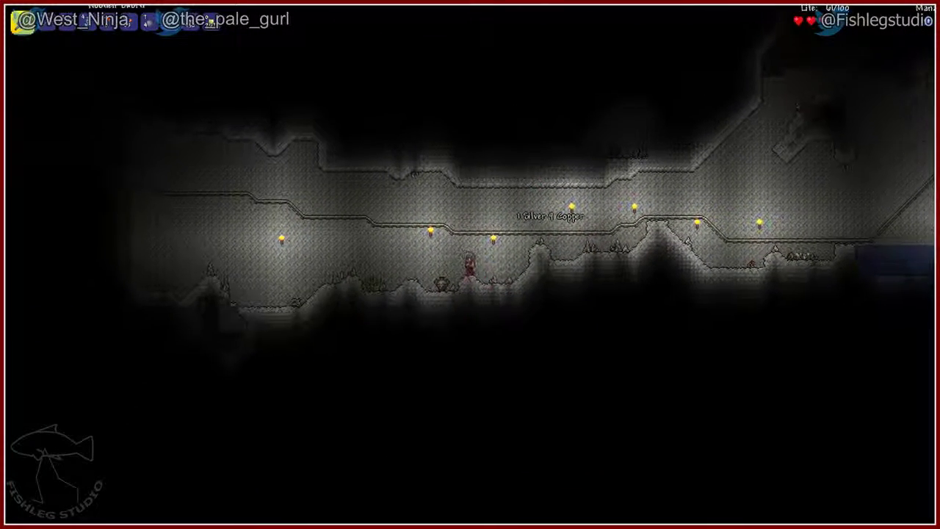
{"action": "key", "text": "a"}
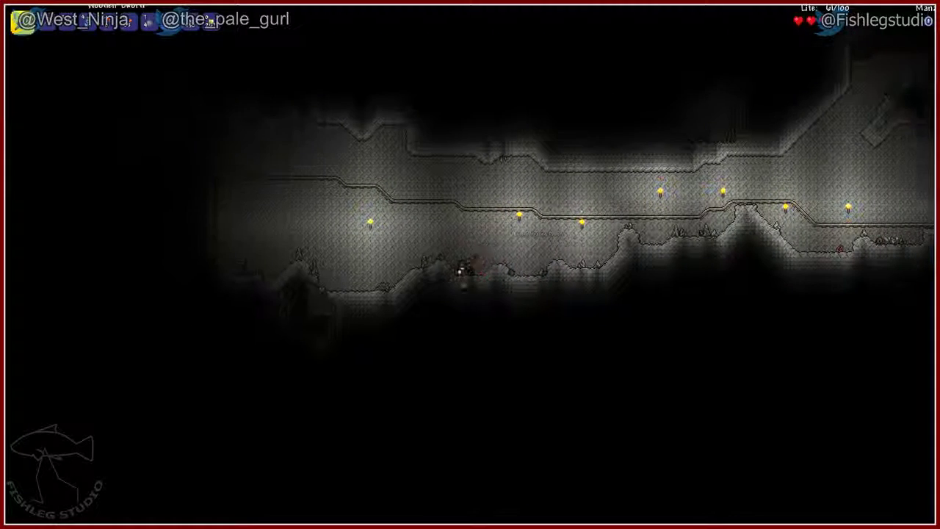
{"action": "key", "text": "a"}
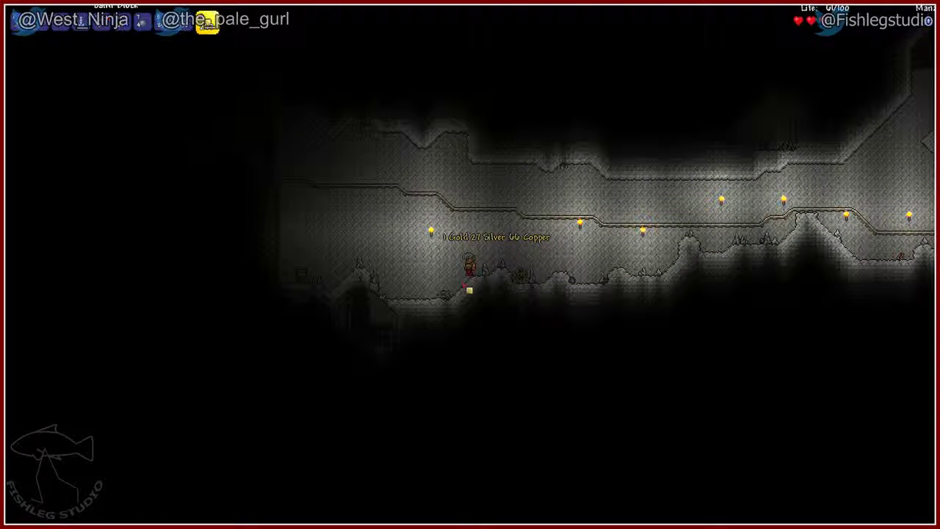
Equip the pickaxe and dig a small pit at the corridor's left end
{"action": "key", "text": "1"}
{"action": "key", "text": "a"}
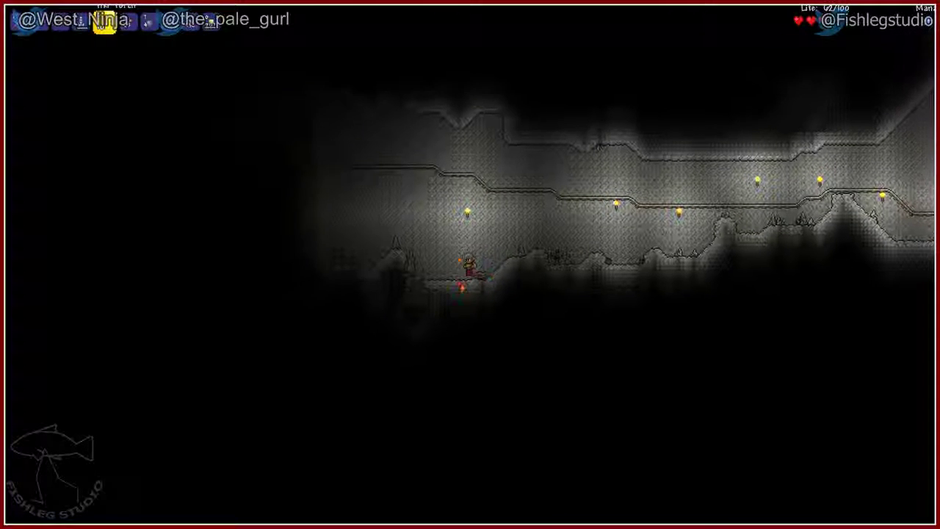
{"action": "key", "text": "a"}
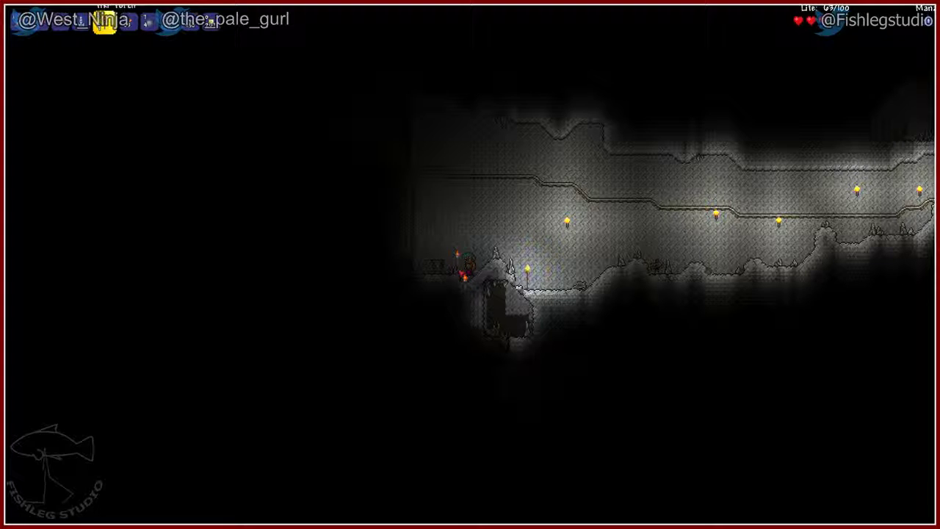
{"action": "key", "text": "a"}
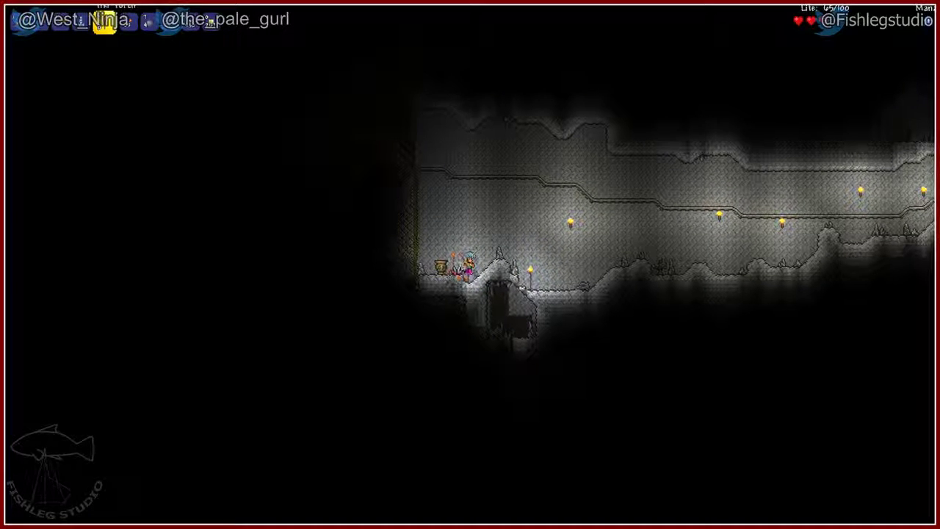
Equip the sword, attack beside the pit and regroup with the companion
{"action": "key", "text": "a"}
{"action": "key", "text": "1"}
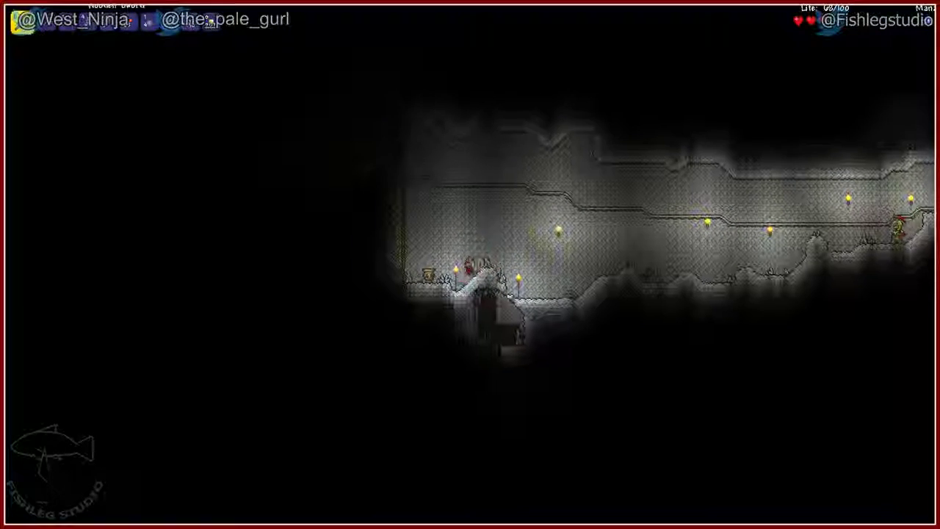
{"action": "left_click", "coordinate": [489, 301]}
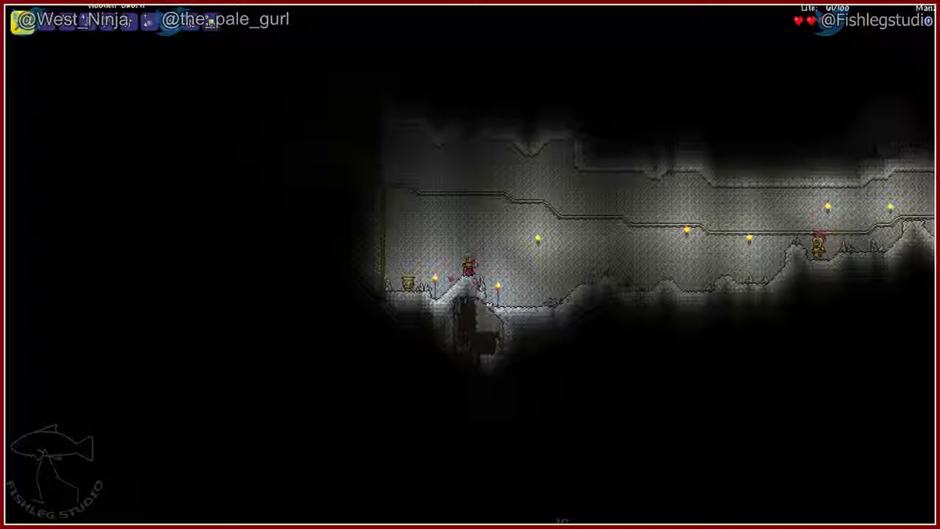
{"action": "key", "text": "a"}
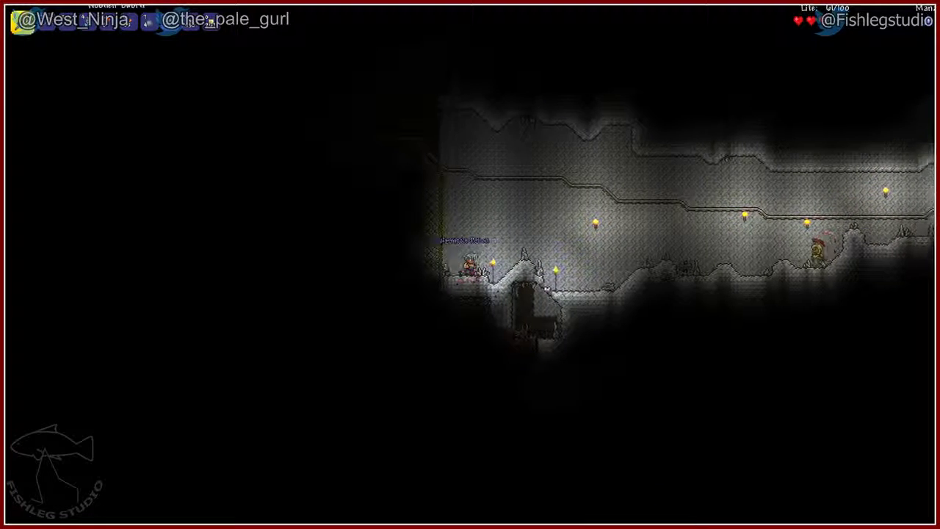
{"action": "key", "text": "a"}
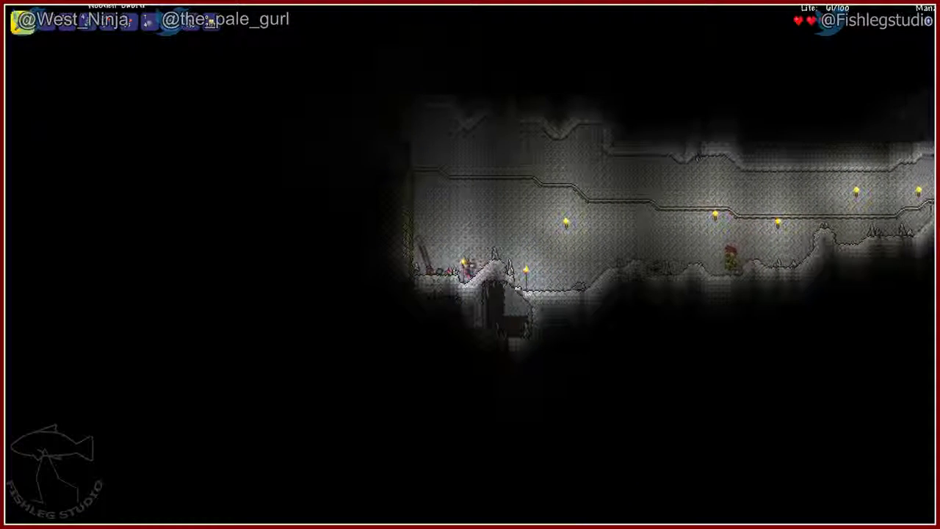
Head right along the corridor to the water and mine the Marble Blocks
{"action": "key", "text": "d"}
{"action": "key", "text": "d"}
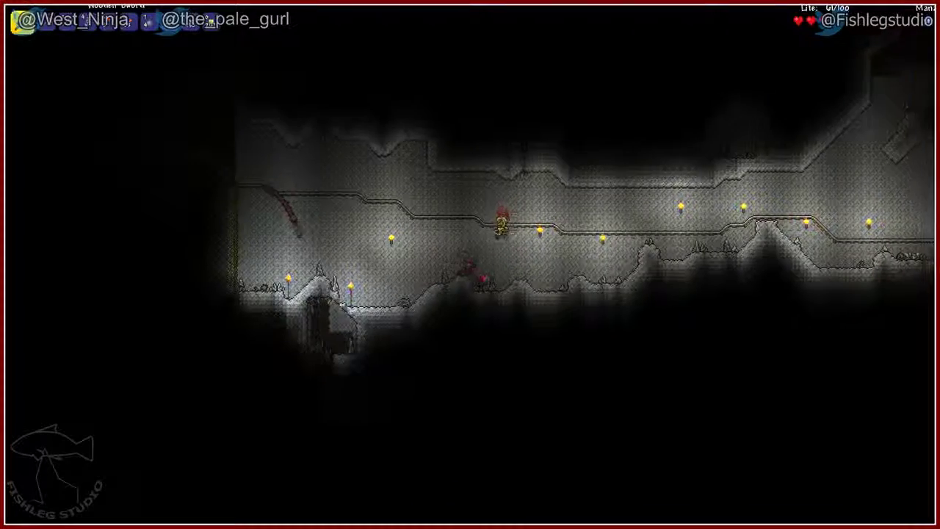
{"action": "key", "text": "d"}
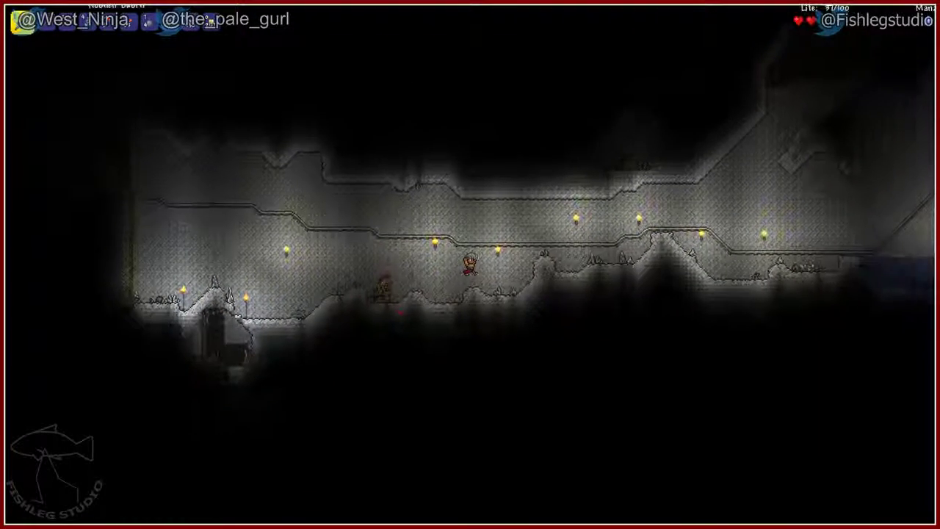
{"action": "key", "text": "d"}
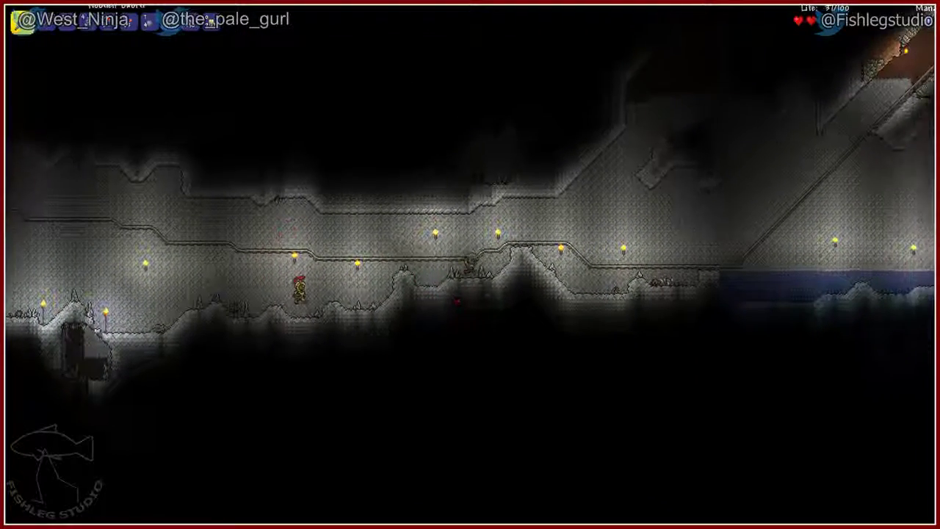
{"action": "key", "text": "d"}
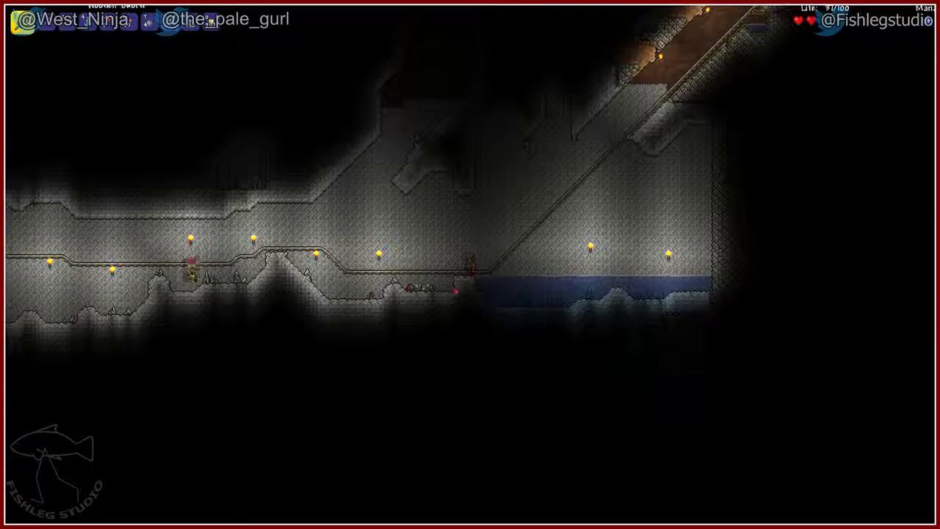
{"action": "key", "text": "d"}
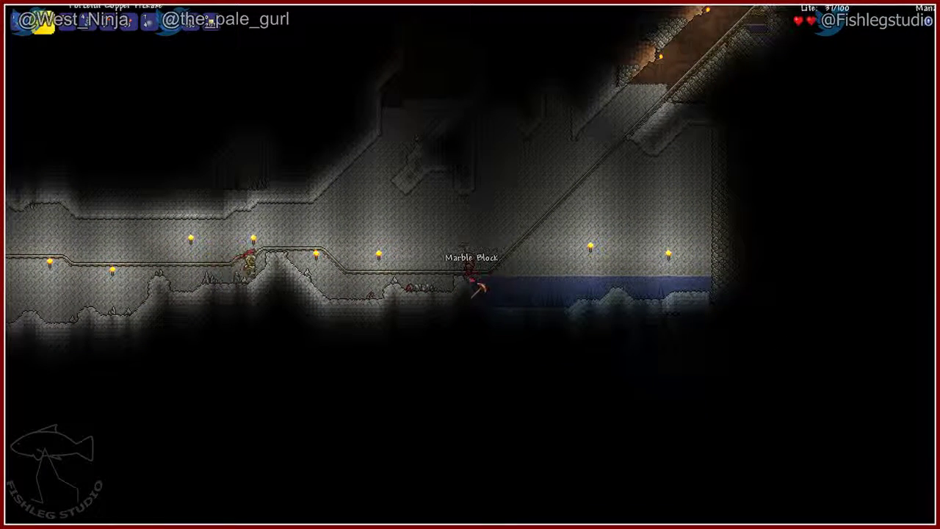
{"action": "left_click_drag", "start_coordinate": [485, 288], "coordinate": [453, 286]}
{"action": "key", "text": "a"}
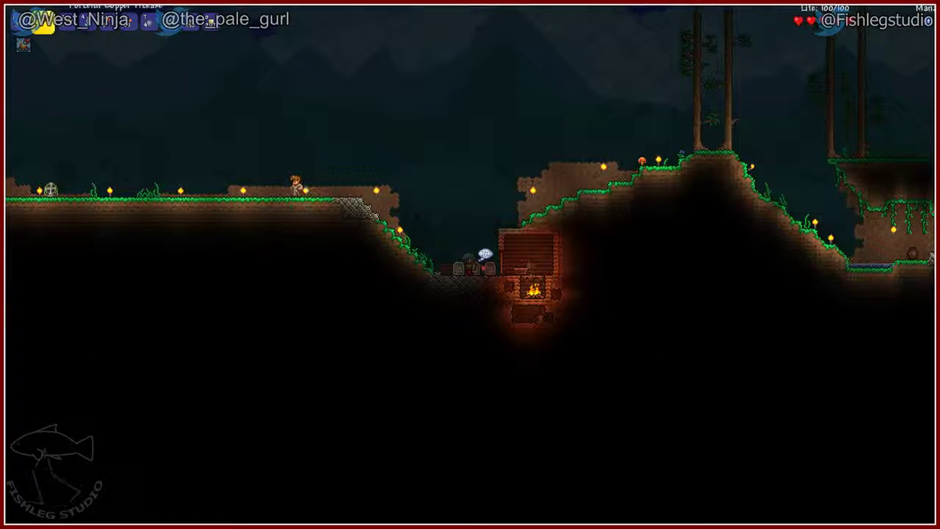
Check the cave map, walk west across the surface and drop into the shaft
{"action": "key", "text": "Tab"}
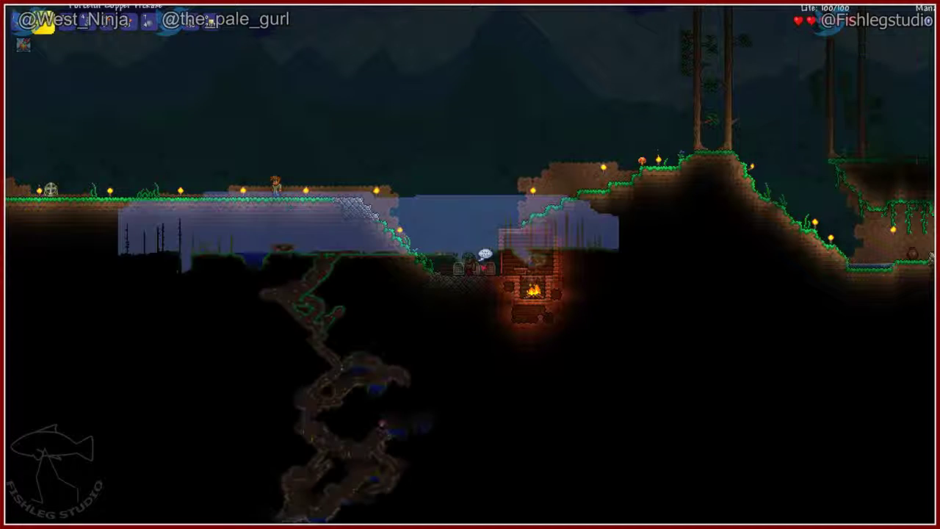
{"action": "key", "text": "d"}
{"action": "key", "text": "a"}
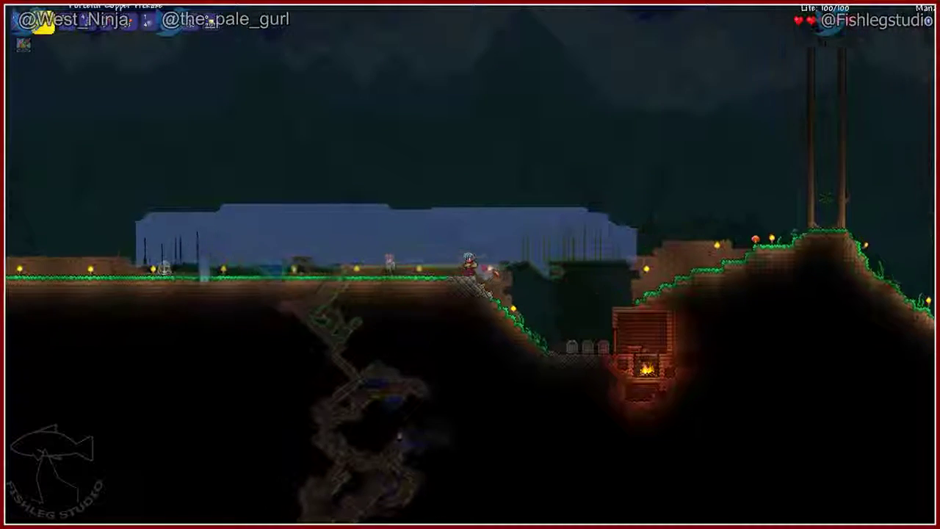
{"action": "key", "text": "a"}
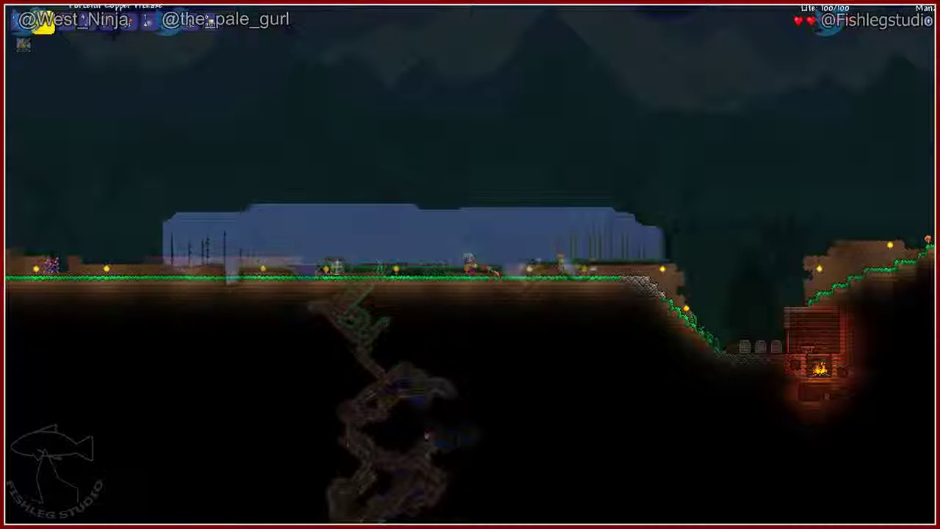
{"action": "key", "text": "a"}
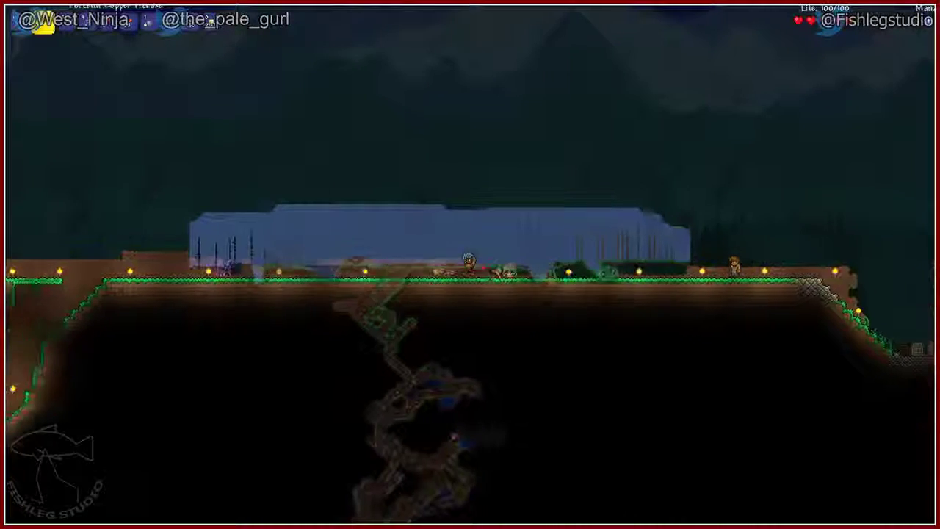
{"action": "key", "text": "a"}
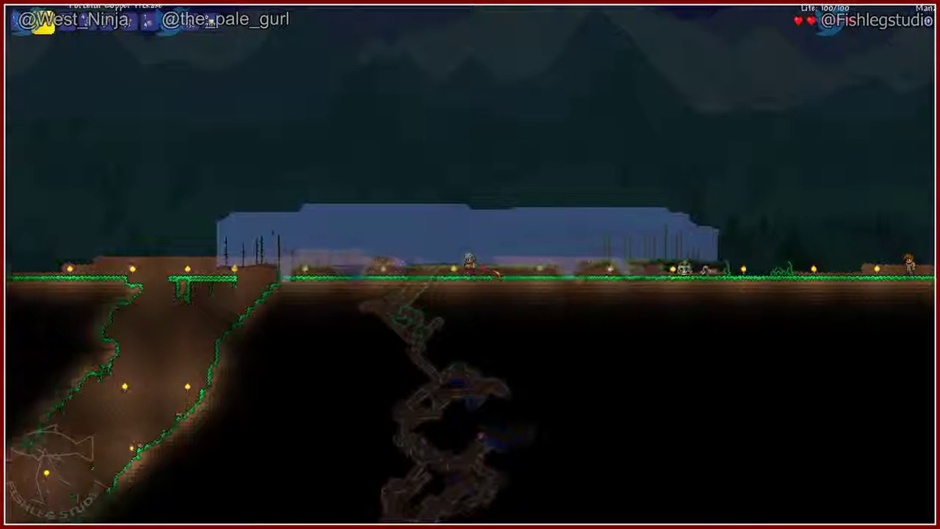
{"action": "key", "text": "a"}
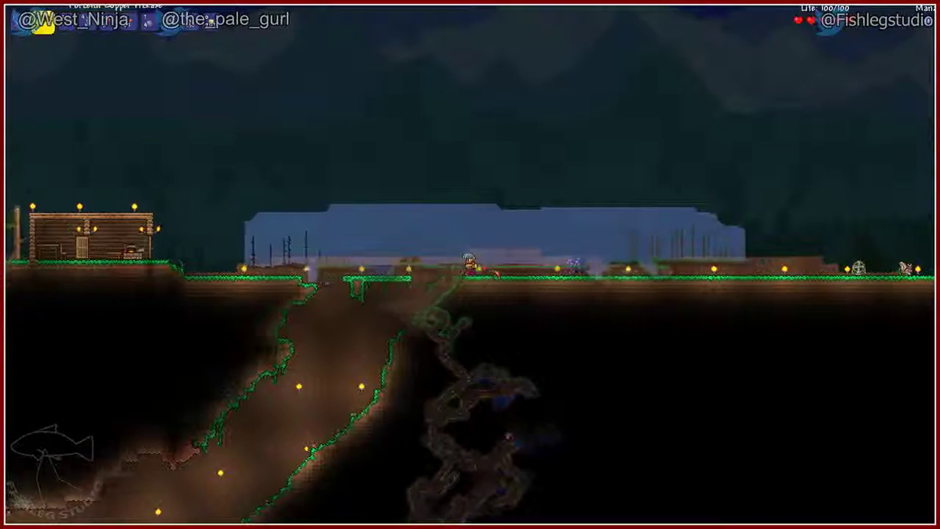
Descend through the diagonal tunnels toward the underground water pools
{"action": "key", "text": "s"}
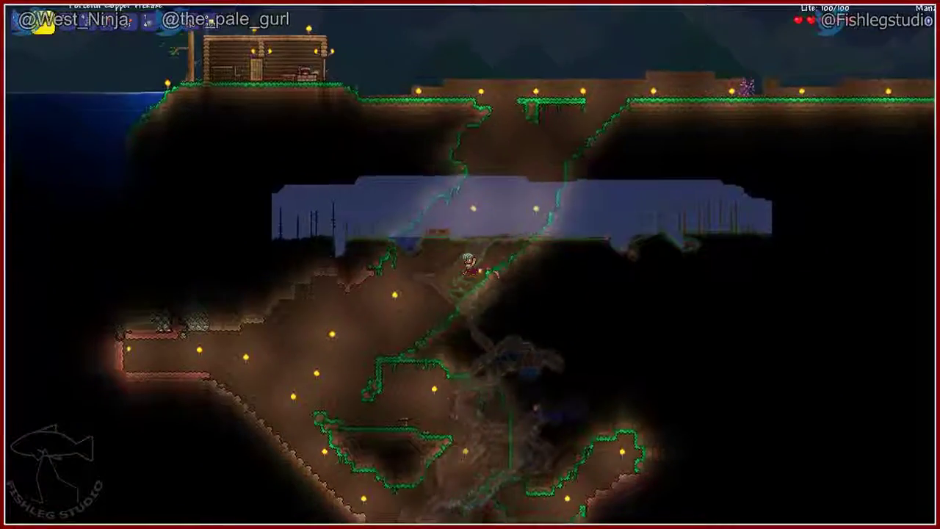
{"action": "key", "text": "a"}
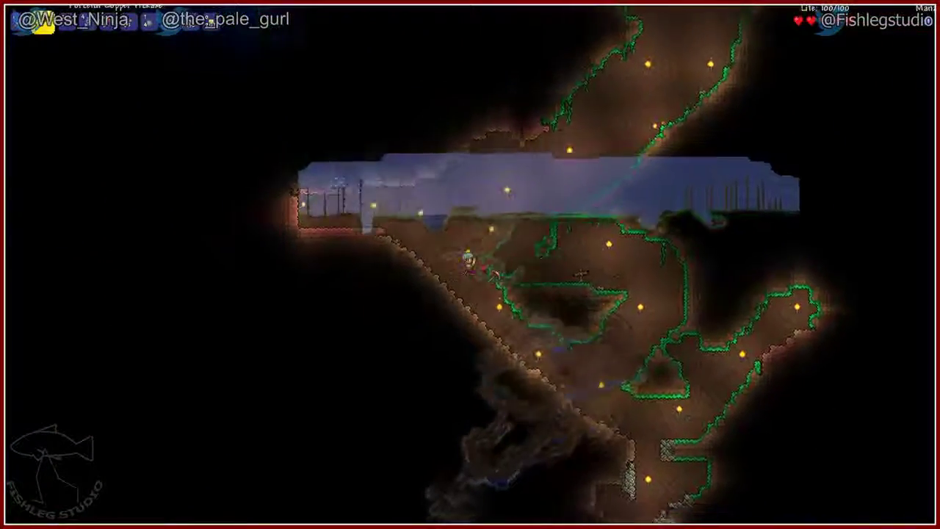
{"action": "key", "text": "a"}
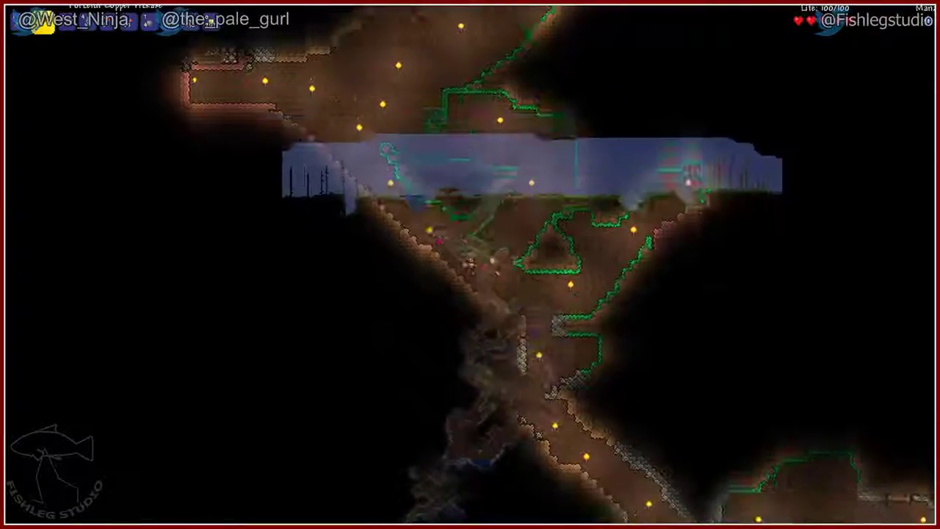
{"action": "key", "text": "d"}
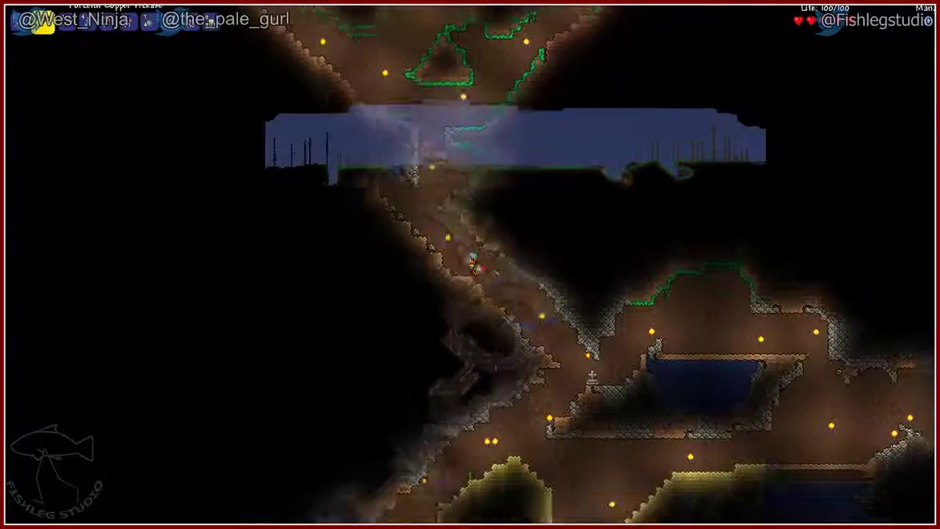
{"action": "key", "text": "d"}
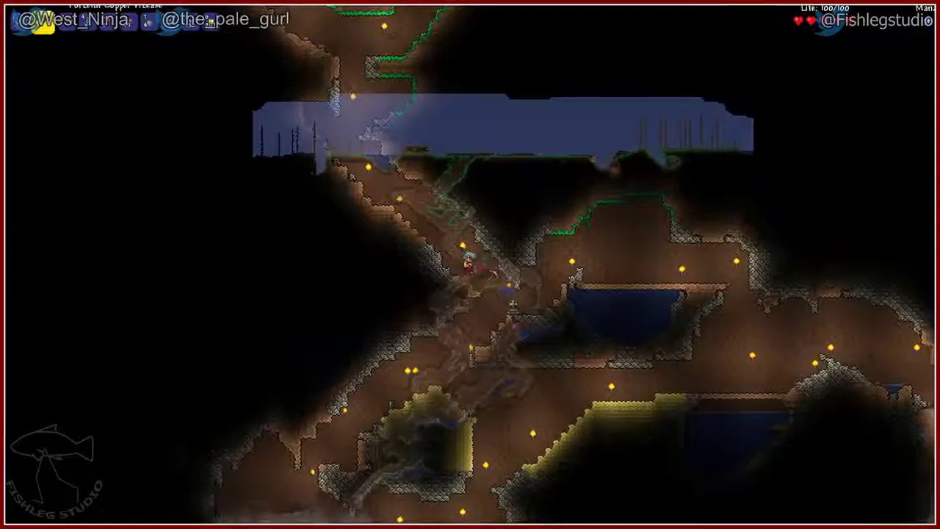
Go past the pools into the deep lit caverns and walk left along them
{"action": "key", "text": "s"}
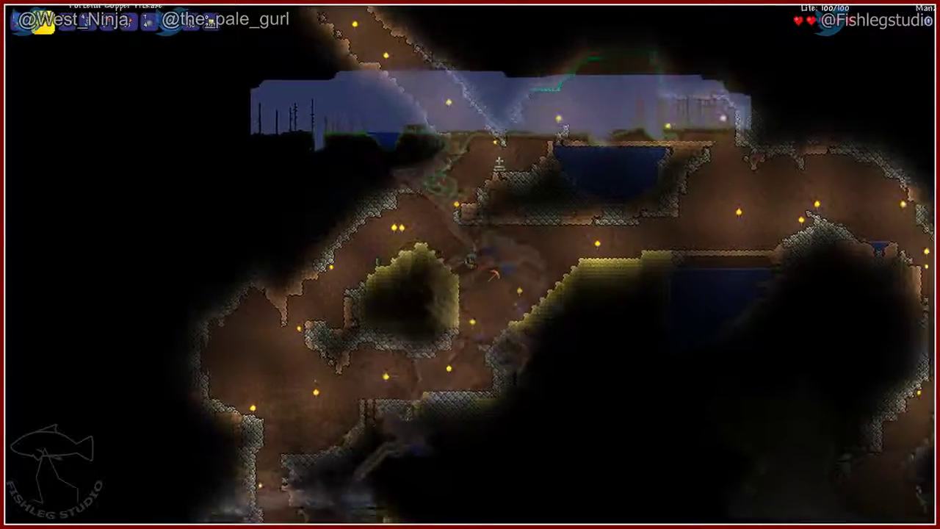
{"action": "key", "text": "s"}
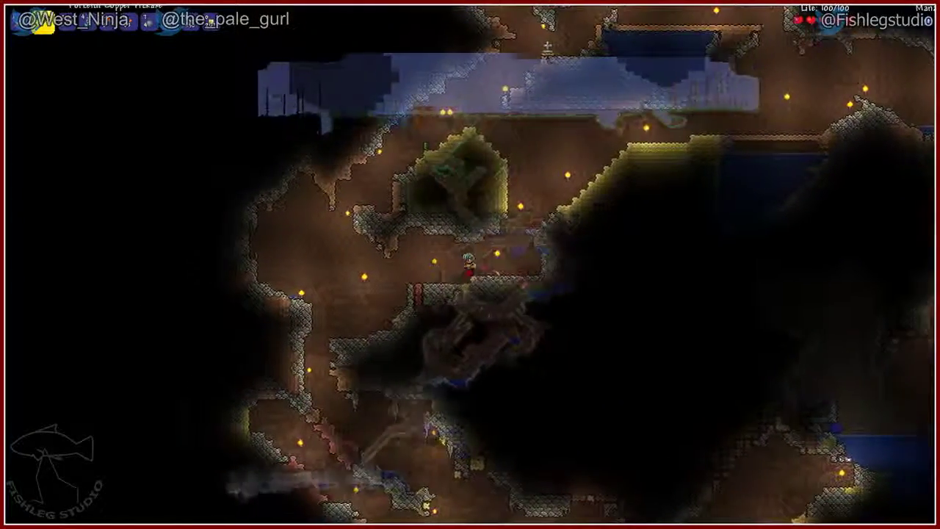
{"action": "key", "text": "s"}
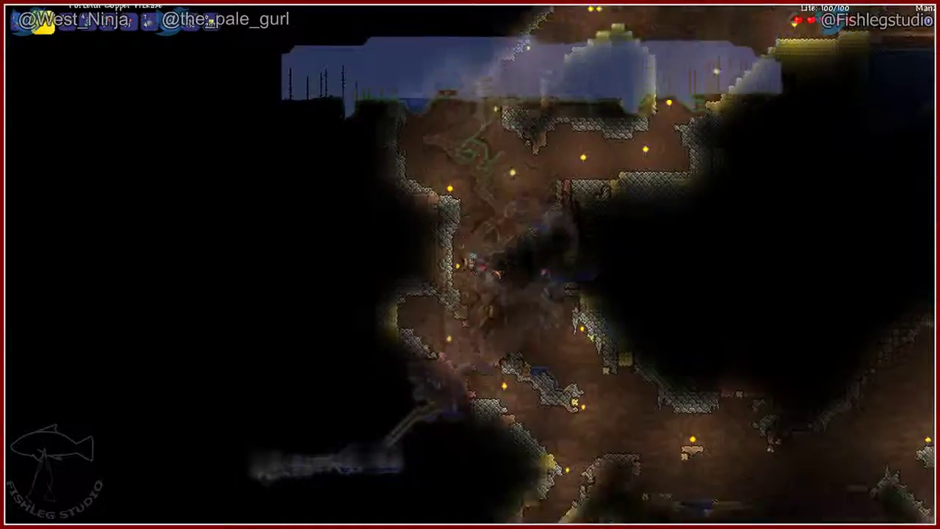
{"action": "key", "text": "s"}
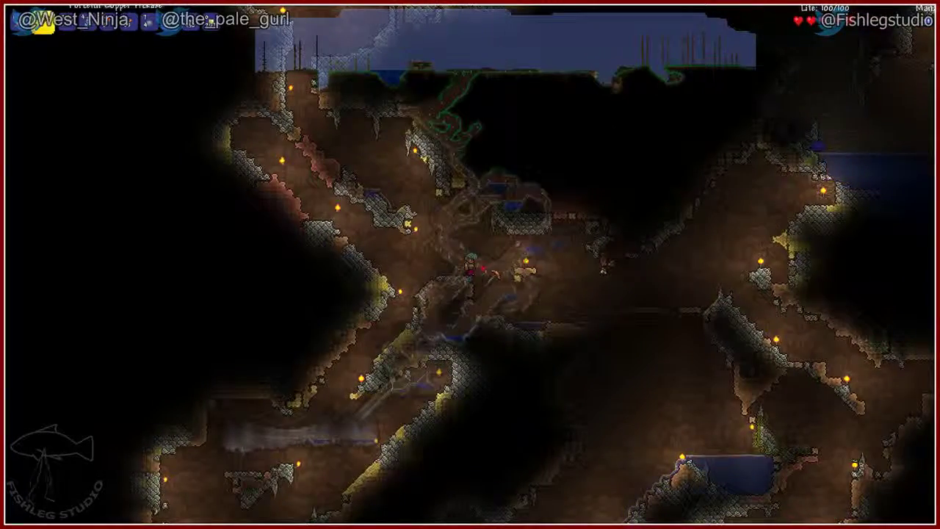
{"action": "key", "text": "s"}
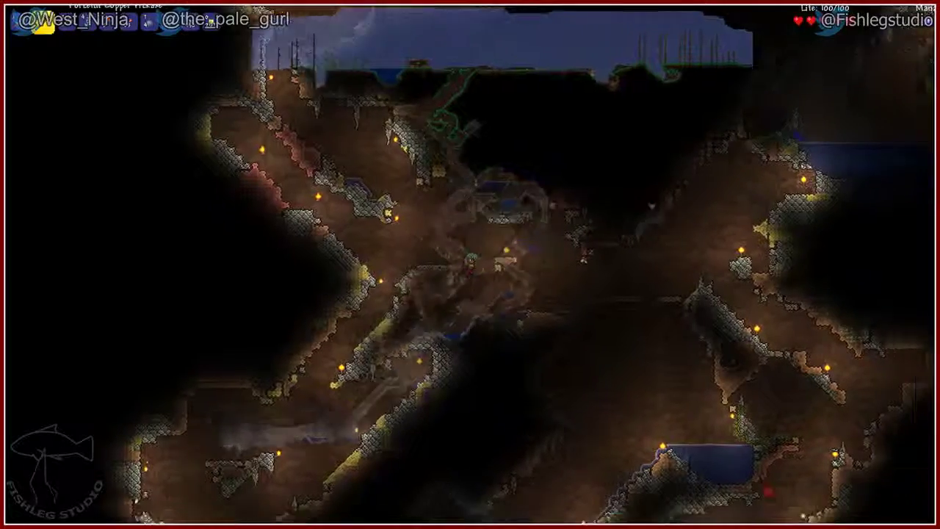
{"action": "key", "text": "a"}
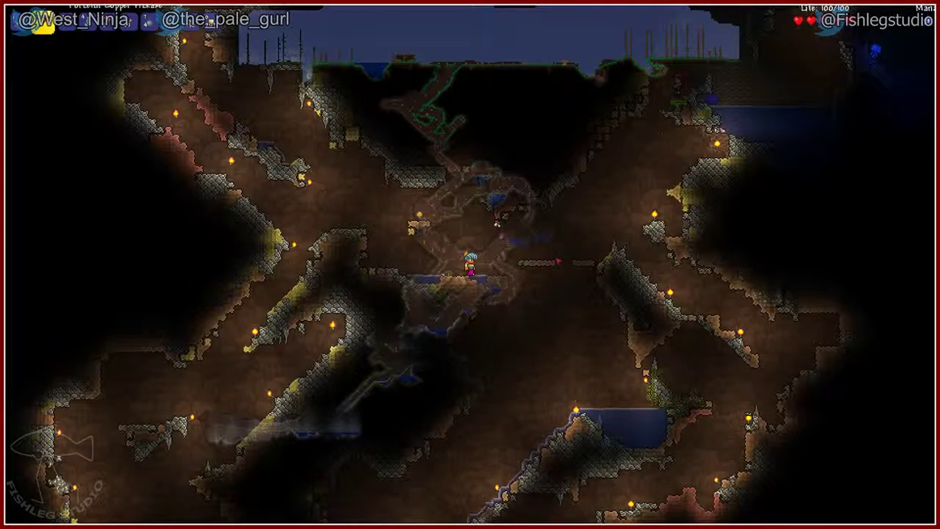
{"action": "key", "text": "a"}
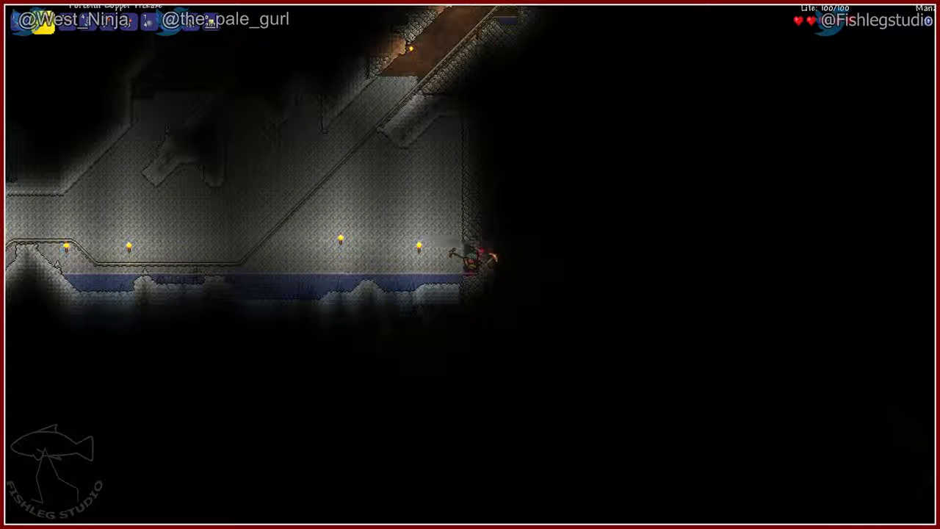
Mine one more stone block at the corridor's end, then switch to holding torches
{"action": "left_click", "coordinate": [479, 253]}
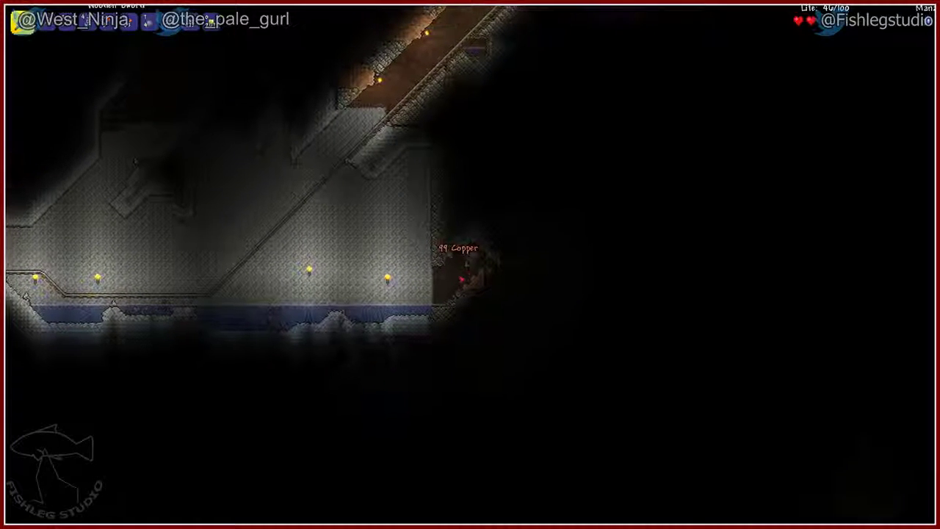
{"action": "key", "text": "4"}
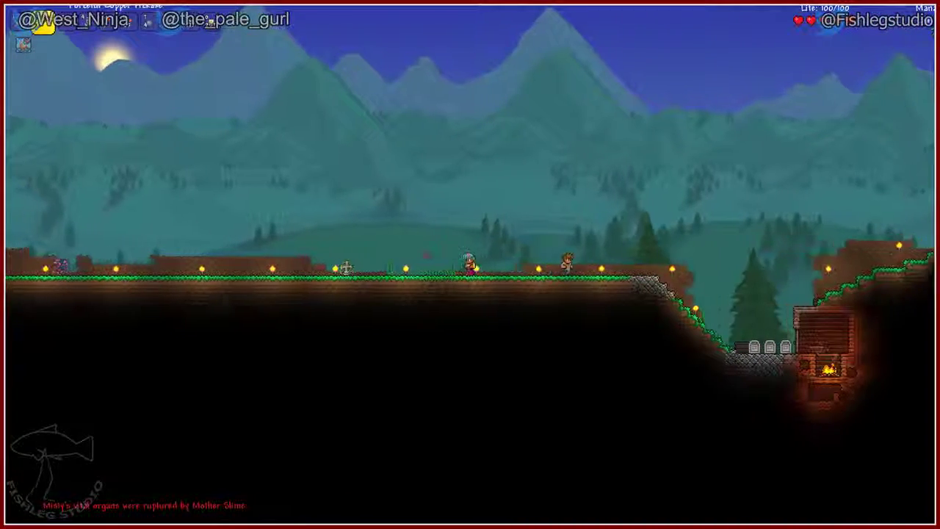
Walk west from the respawn point past the house and drop into the cave shaft
{"action": "key", "text": "a"}
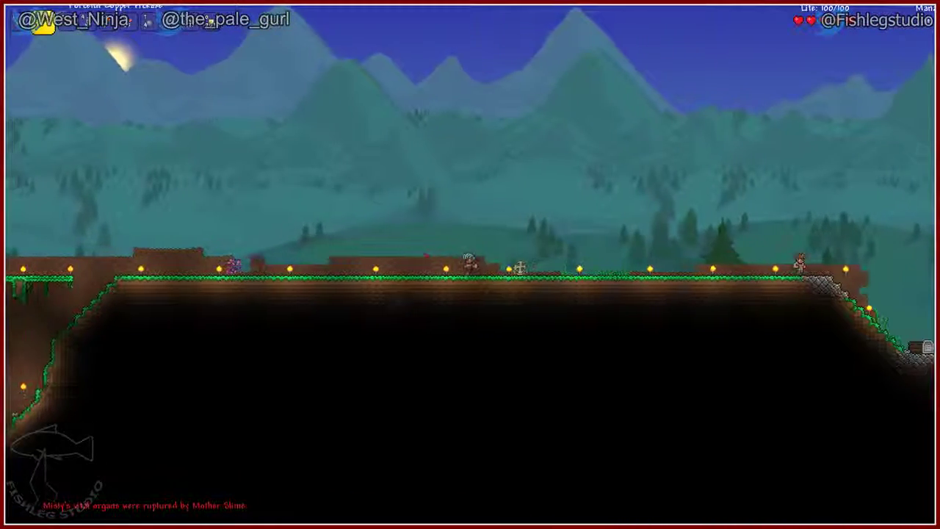
{"action": "key", "text": "a"}
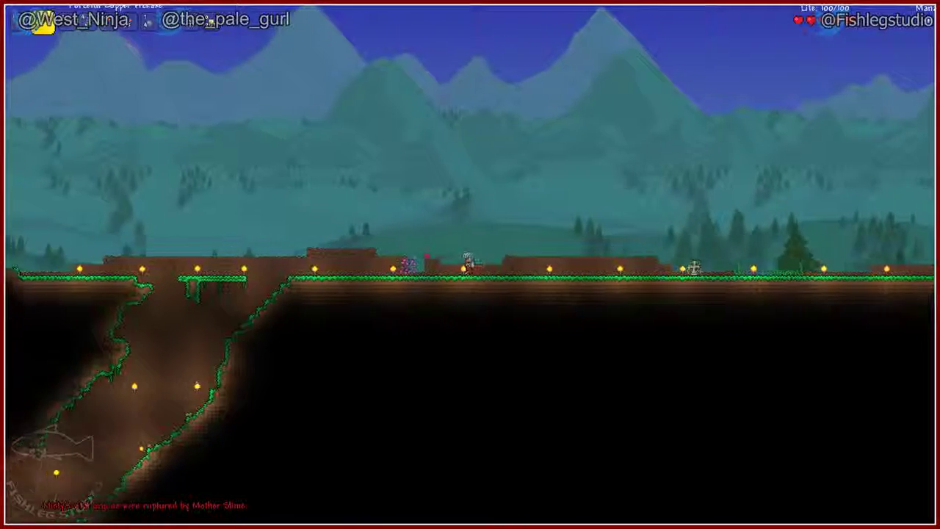
{"action": "key", "text": "a"}
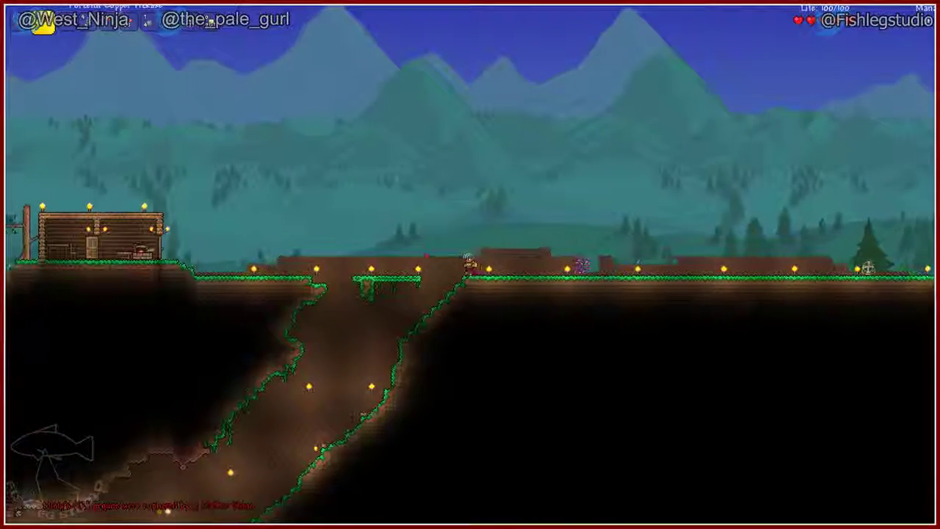
{"action": "key", "text": "a"}
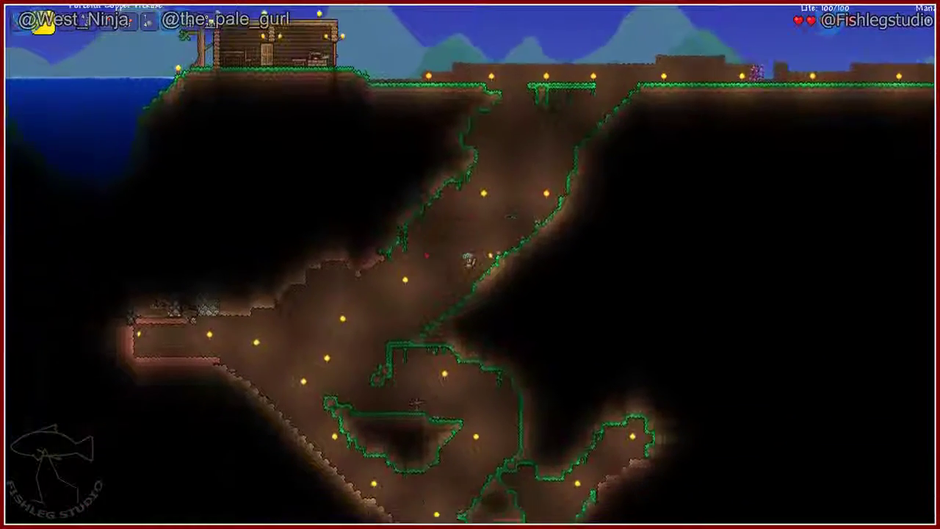
{"action": "key", "text": "a"}
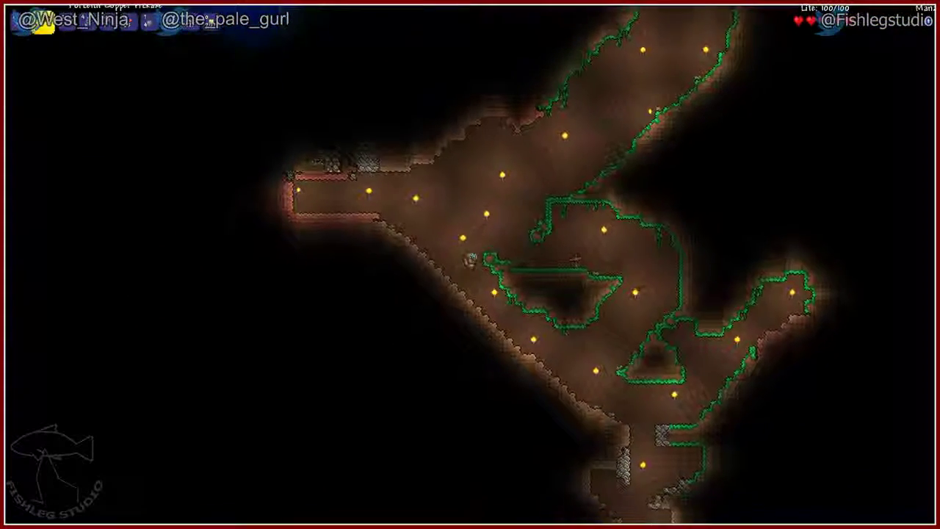
Follow the diagonal tunnel past the water pools into the deeper cave passages
{"action": "key", "text": "d"}
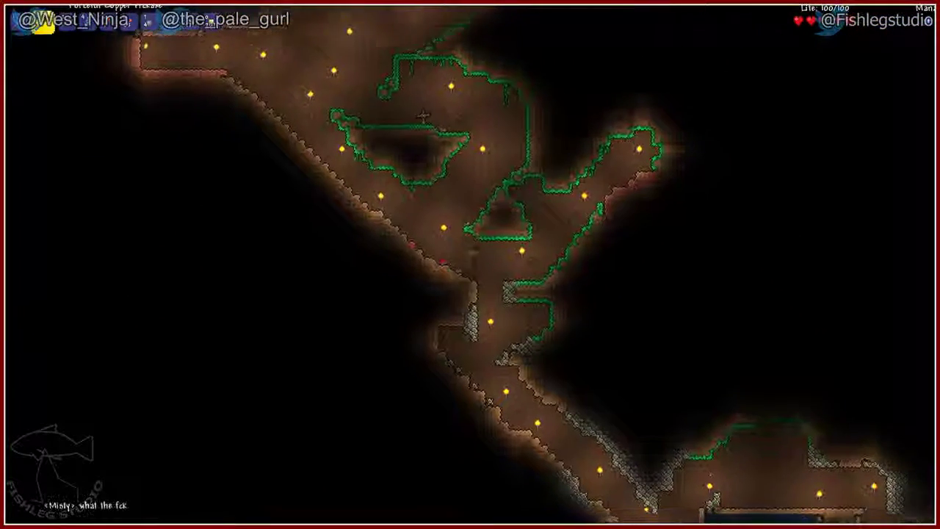
{"action": "key", "text": "d"}
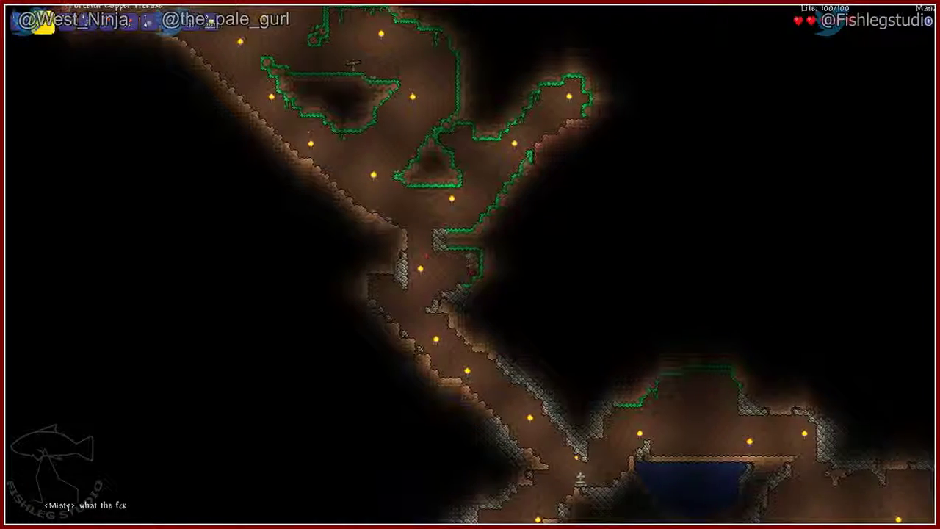
{"action": "key", "text": "d"}
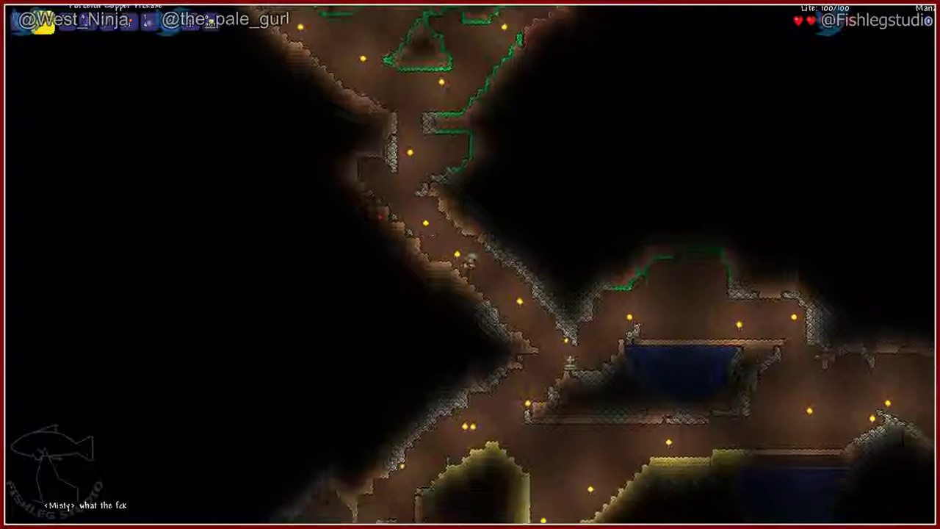
{"action": "key", "text": "d"}
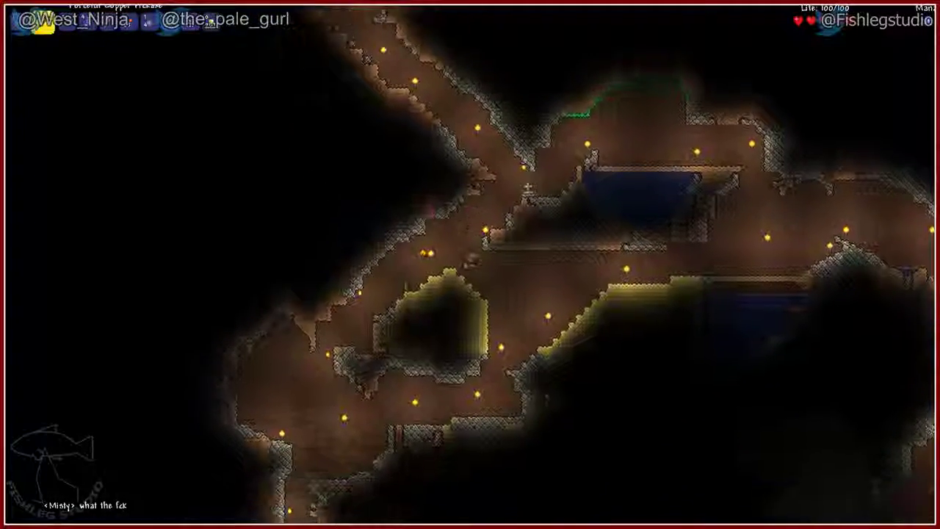
{"action": "key", "text": "a"}
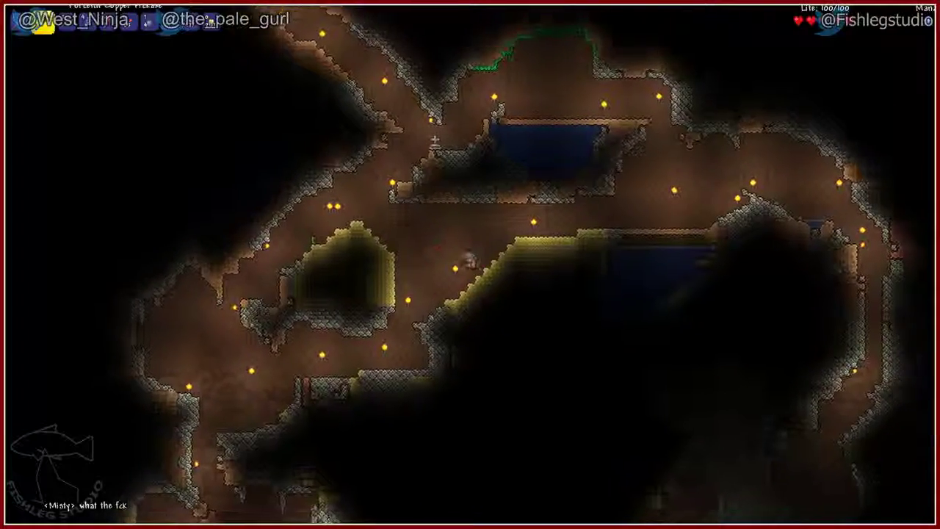
{"action": "key", "text": "a"}
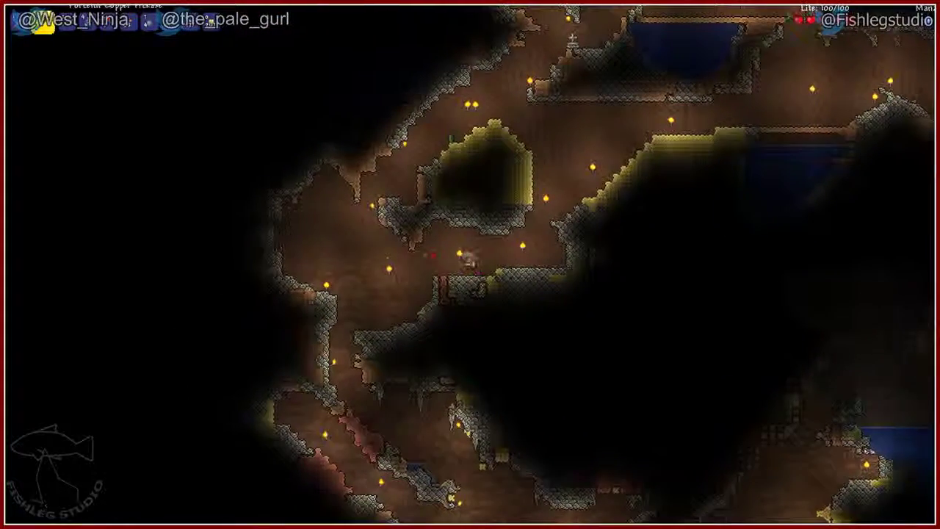
{"action": "key", "text": "a"}
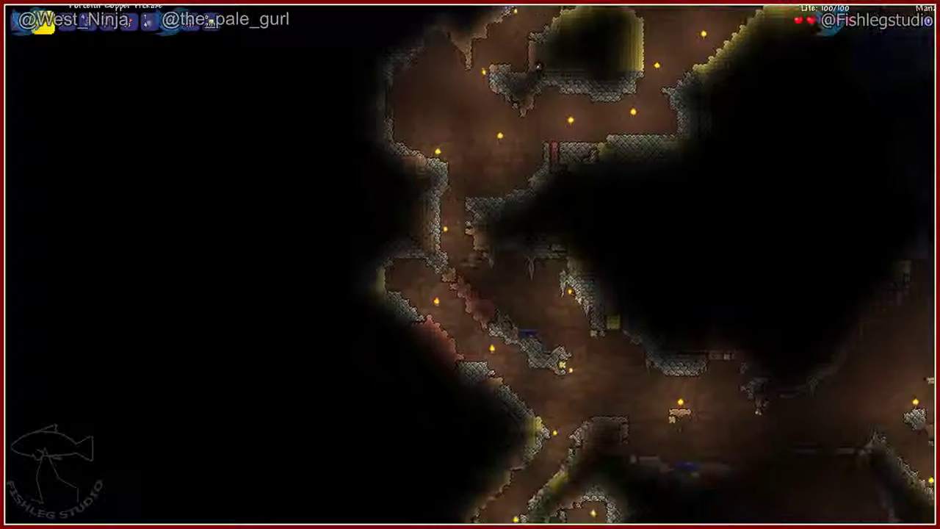
{"action": "key", "text": "d"}
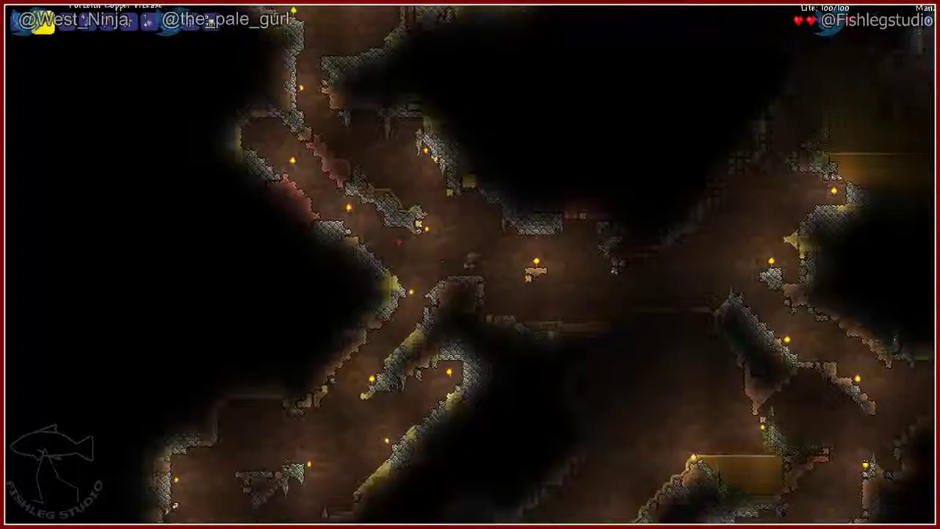
{"action": "key", "text": "d"}
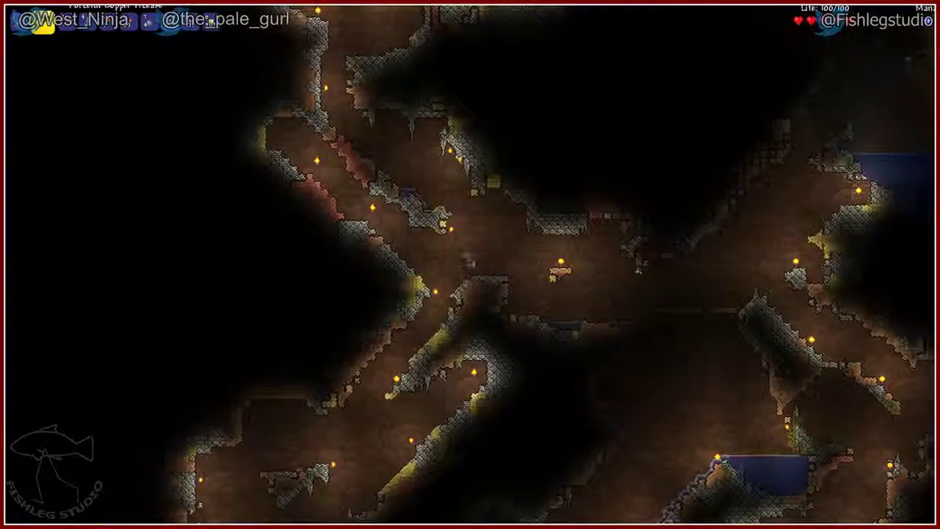
{"action": "key", "text": "a"}
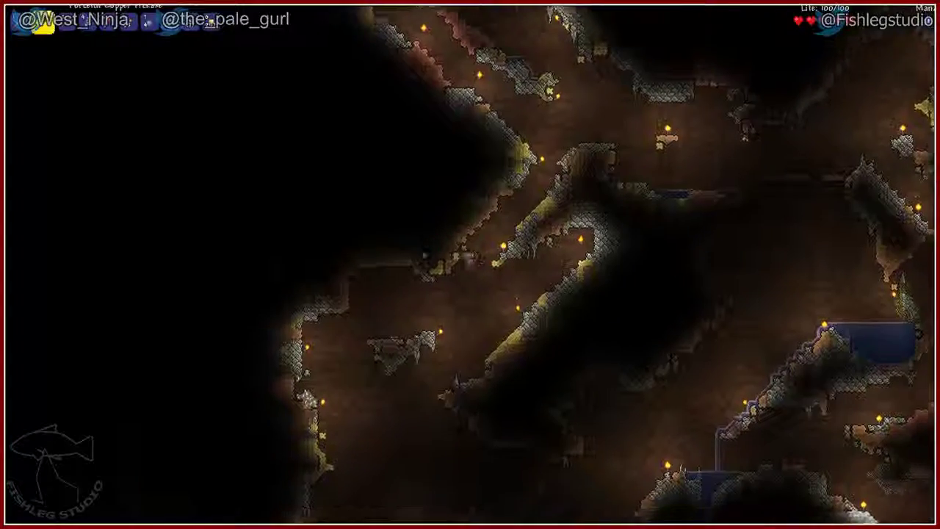
Drop onto the marble structure, walk its ledge, and swim across the water pool
{"action": "key", "text": "a"}
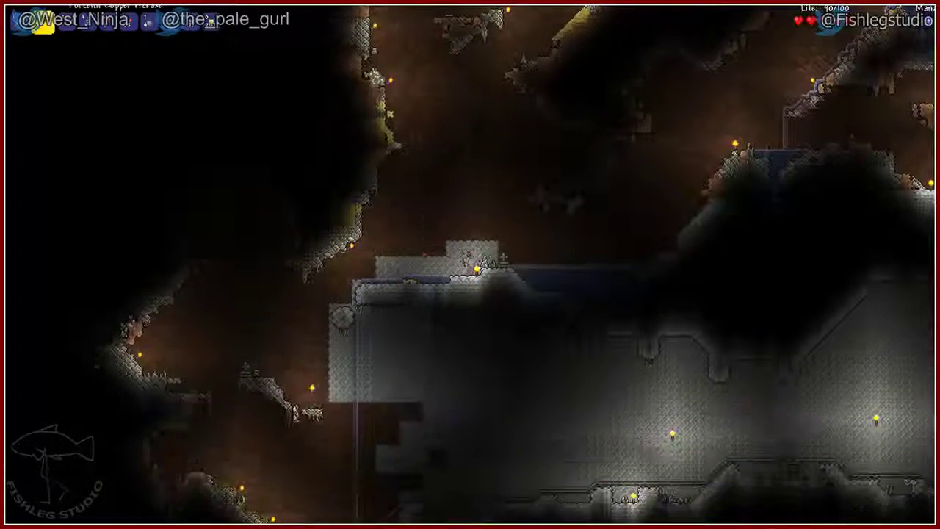
{"action": "key", "text": "d"}
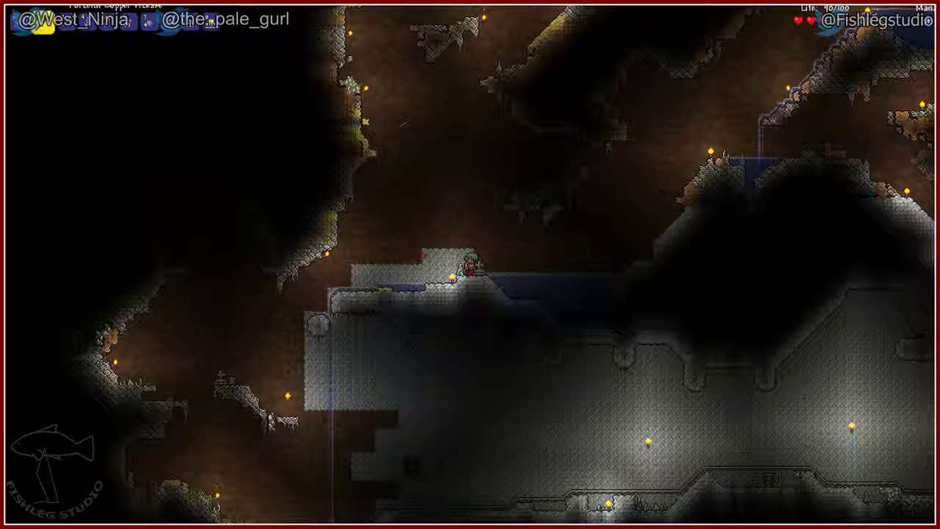
{"action": "key", "text": "d"}
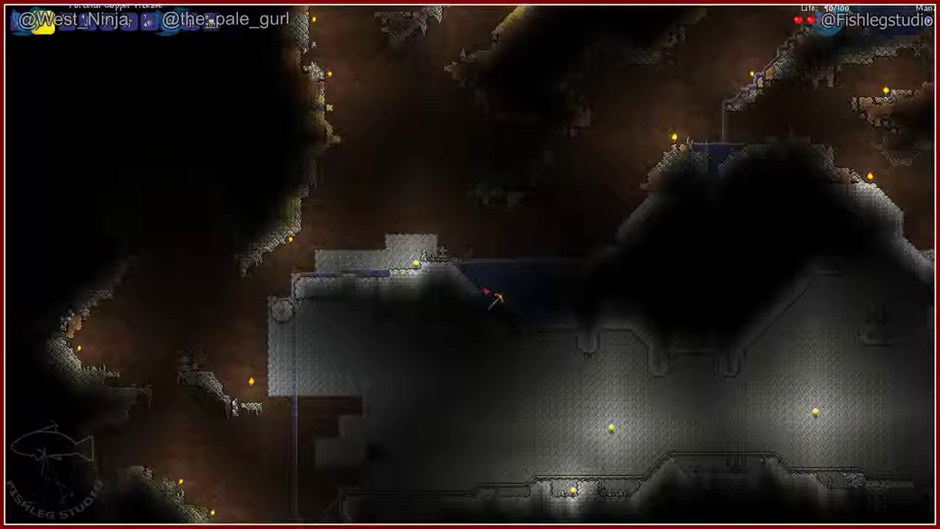
{"action": "key", "text": "d"}
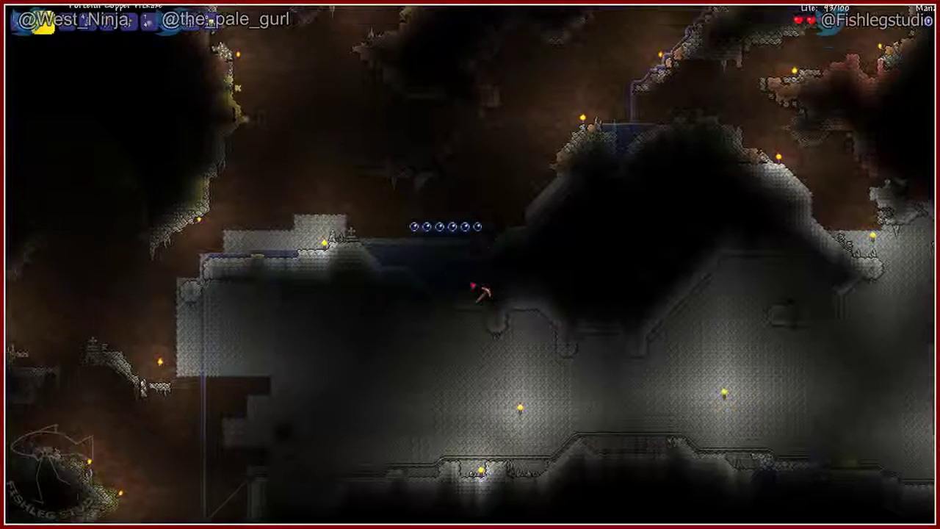
{"action": "key", "text": "a"}
Climb down the rope shaft to the cavern's lower marble floor
{"action": "key", "text": "d"}
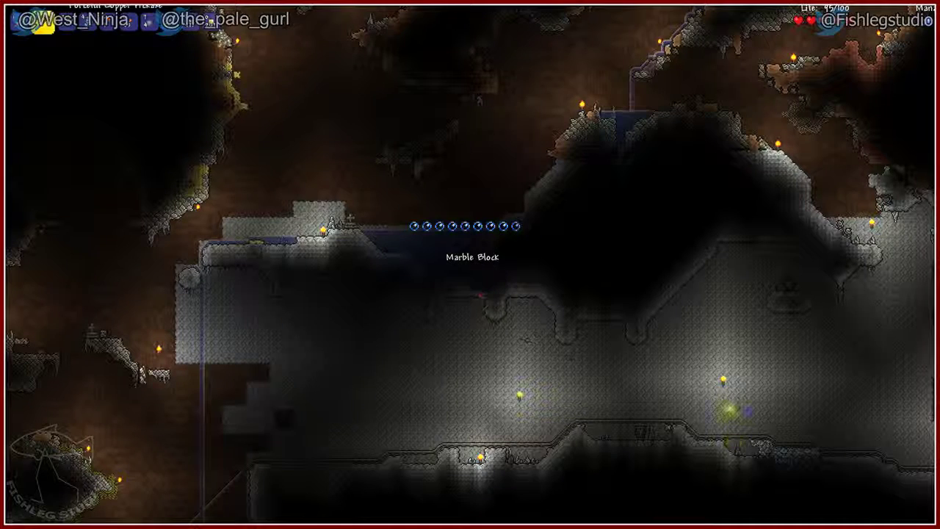
{"action": "key", "text": "d"}
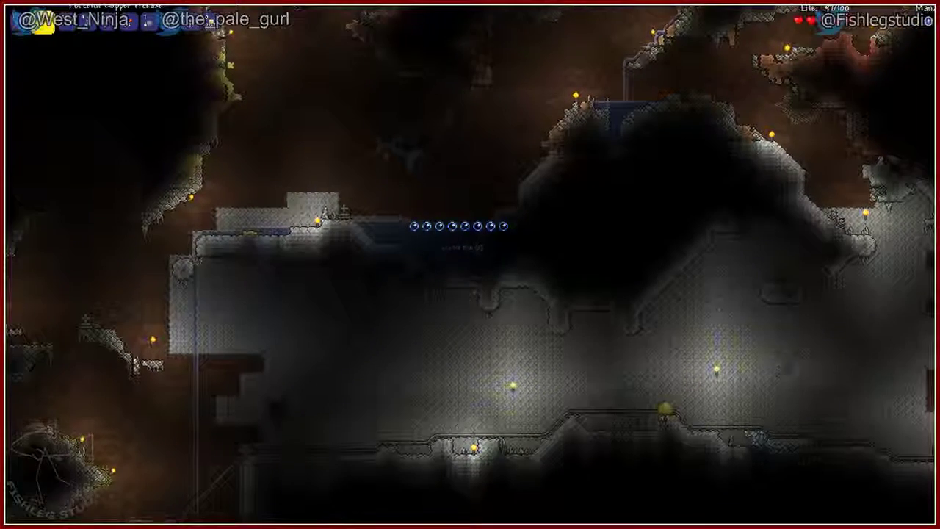
{"action": "key", "text": "s"}
{"action": "key", "text": "s"}
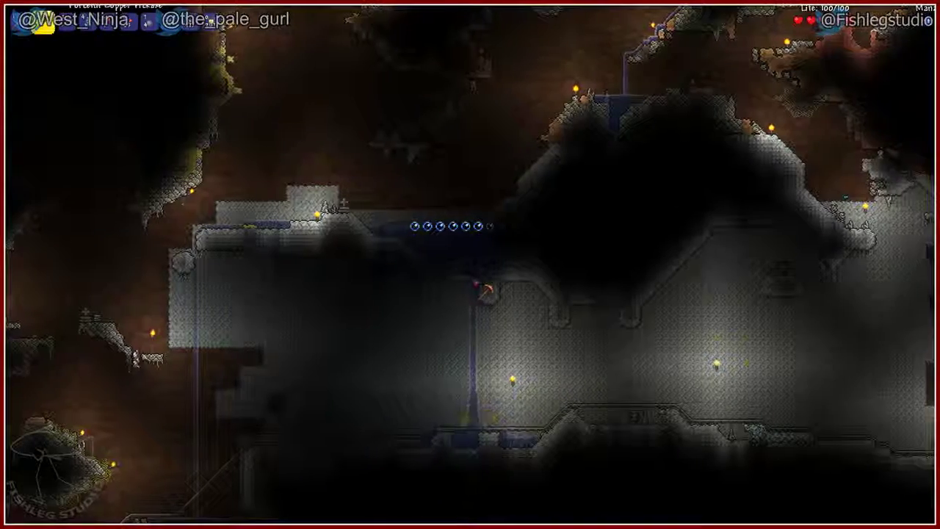
{"action": "key", "text": "s"}
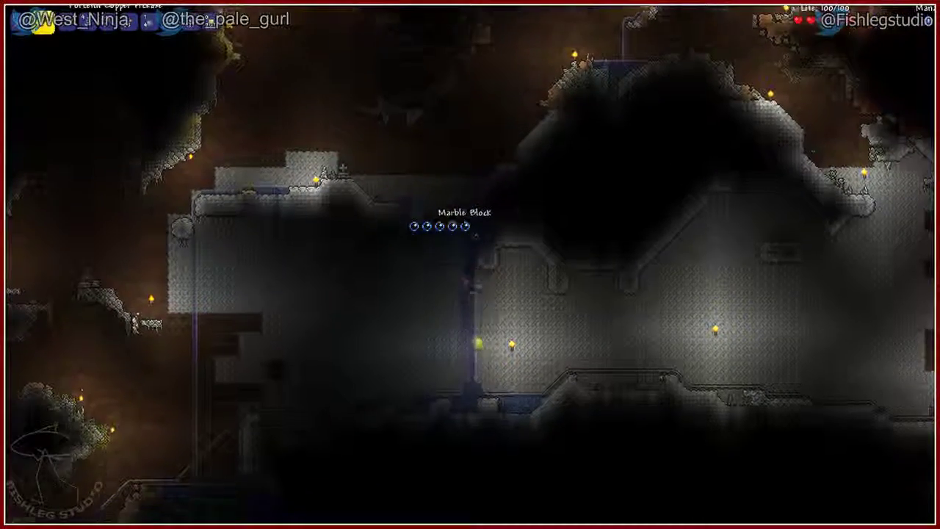
{"action": "key", "text": "d"}
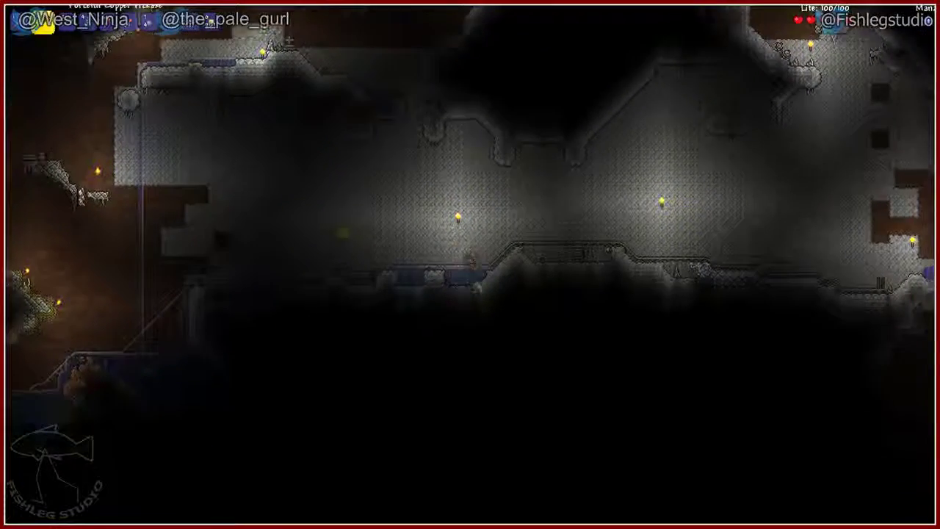
Cross the marble floor, then head back left, jumping over an approaching slime
{"action": "key", "text": "d"}
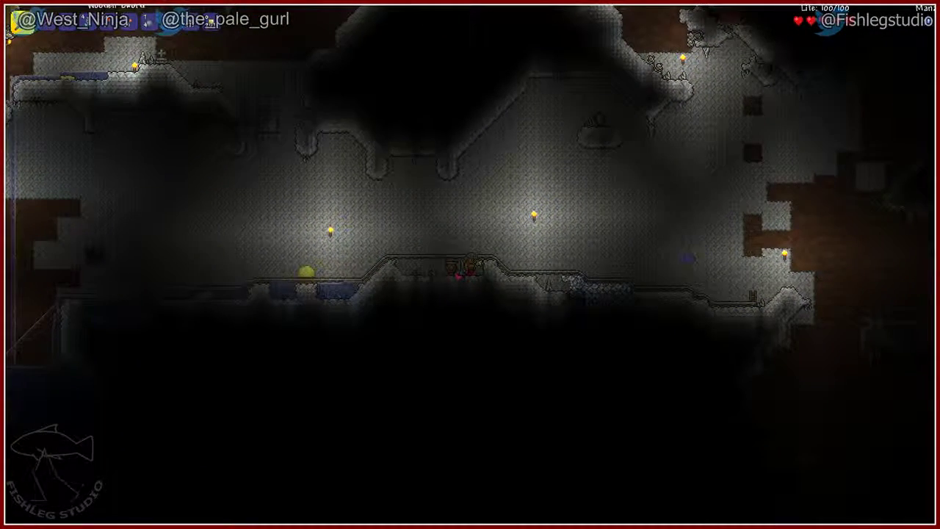
{"action": "key", "text": "a"}
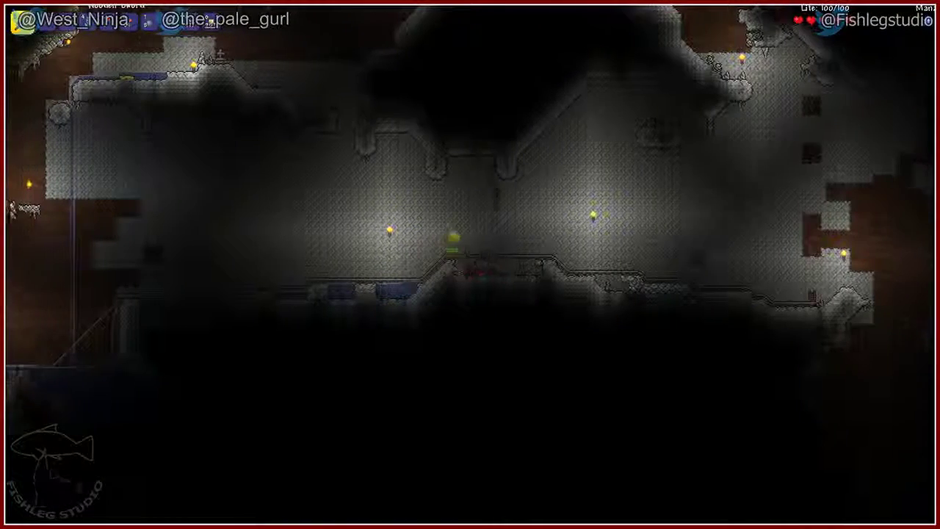
{"action": "key", "text": "a"}
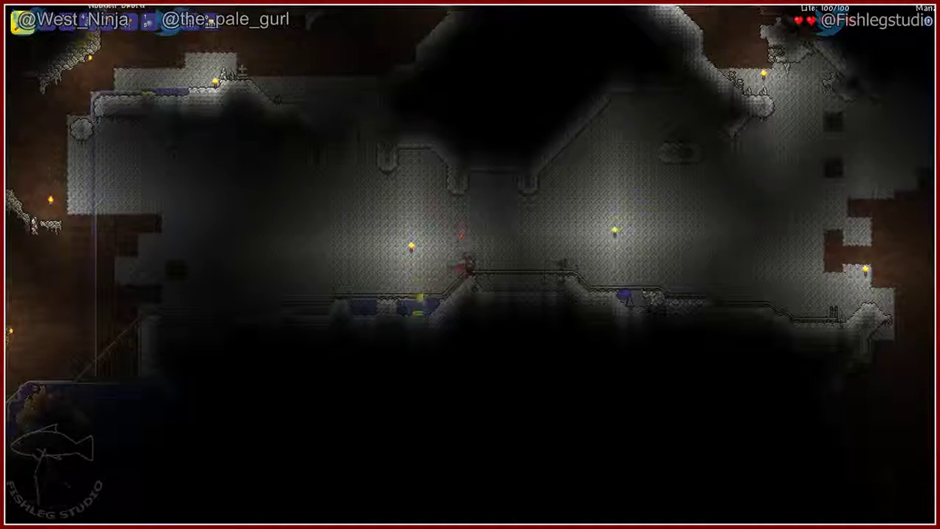
{"action": "key", "text": "a"}
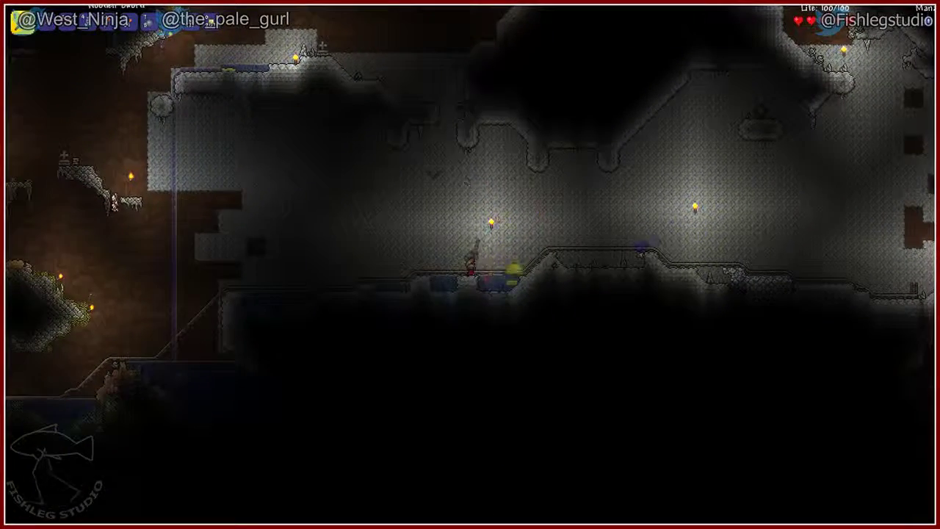
{"action": "key", "text": "a"}
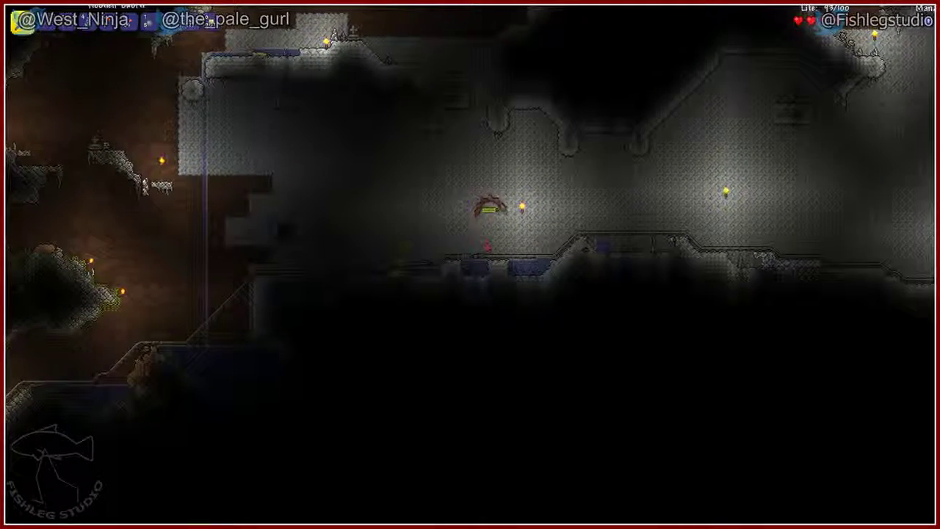
{"action": "key", "text": "a"}
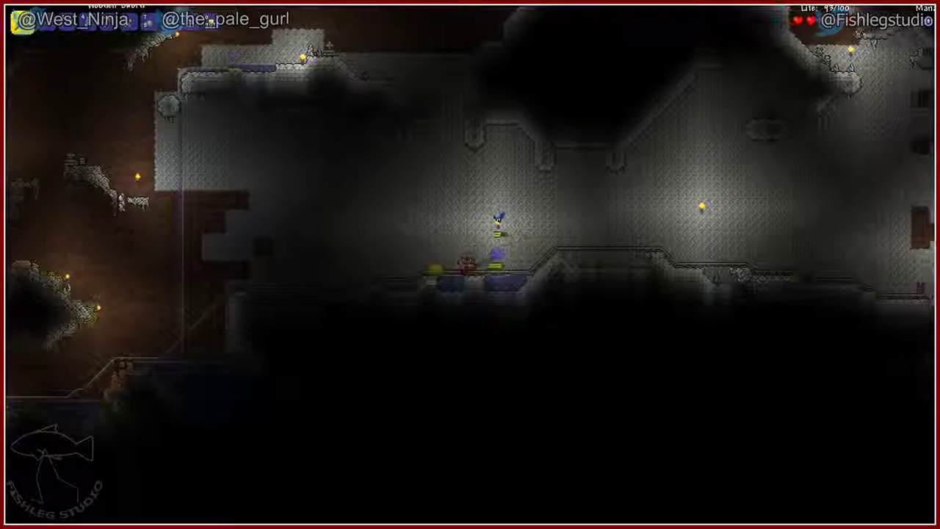
{"action": "key", "text": "a"}
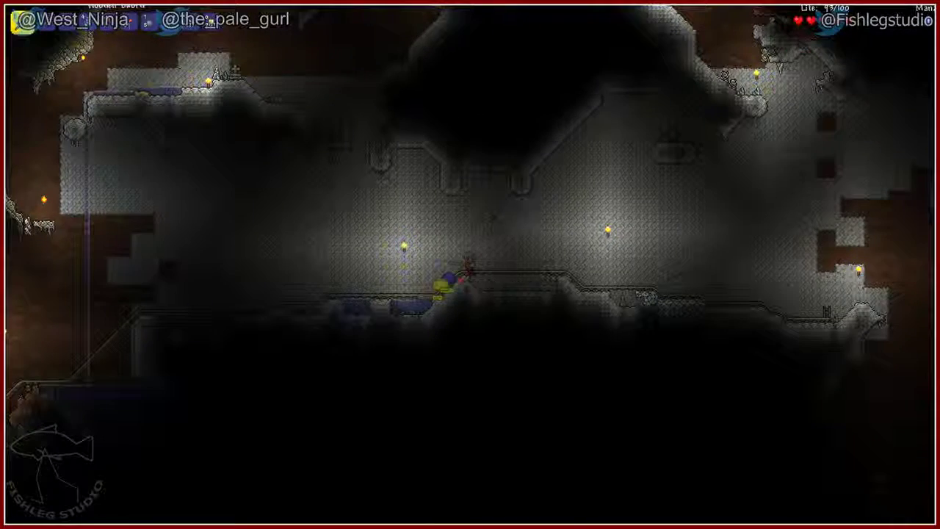
Fight the Yellow Slime and Blue Slime with the sword and kill both
{"action": "key", "text": "d"}
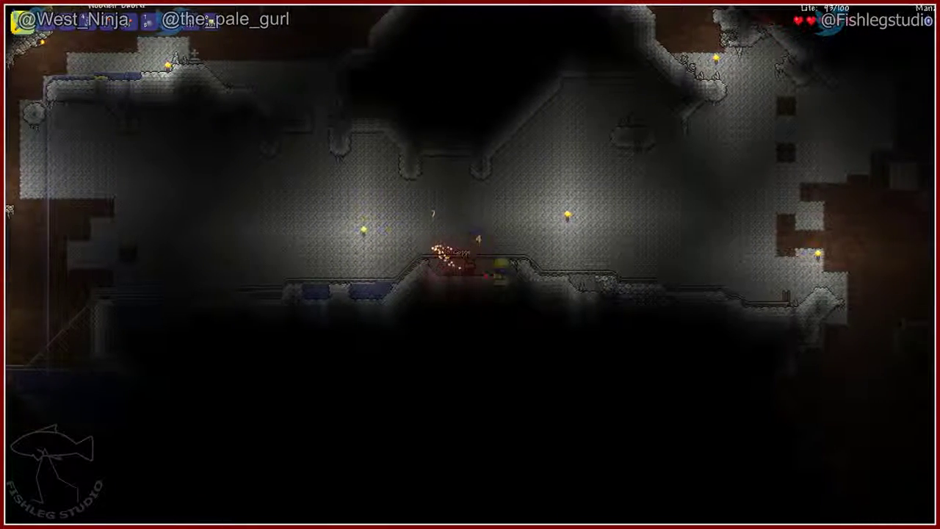
{"action": "key", "text": "d"}
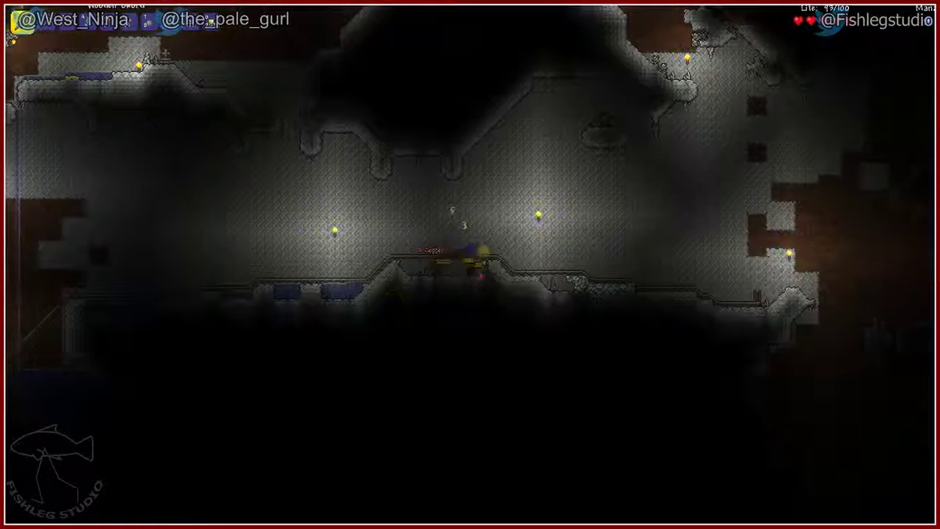
{"action": "key", "text": "a"}
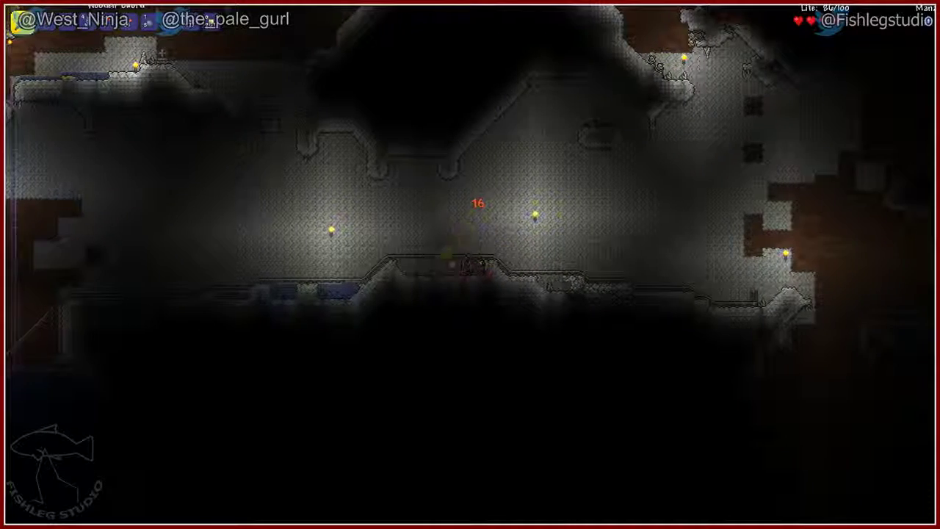
{"action": "key", "text": "d"}
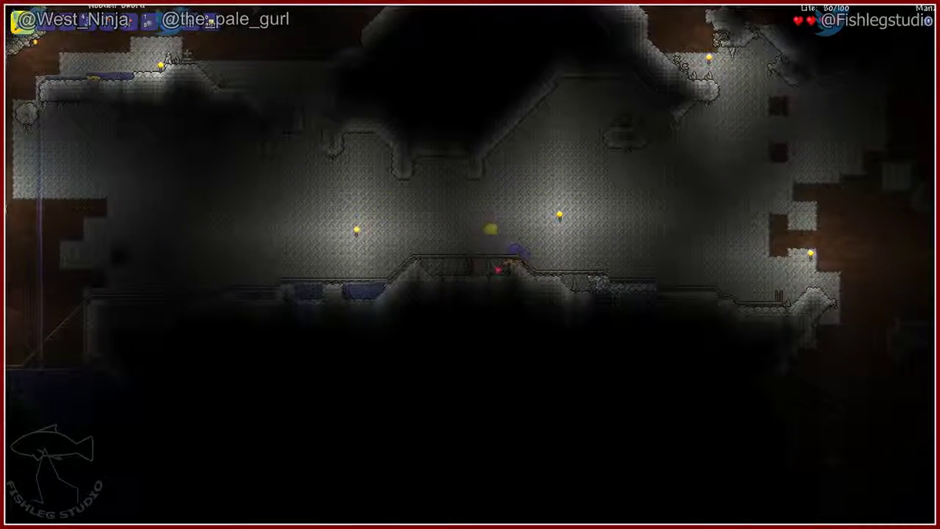
{"action": "key", "text": "a"}
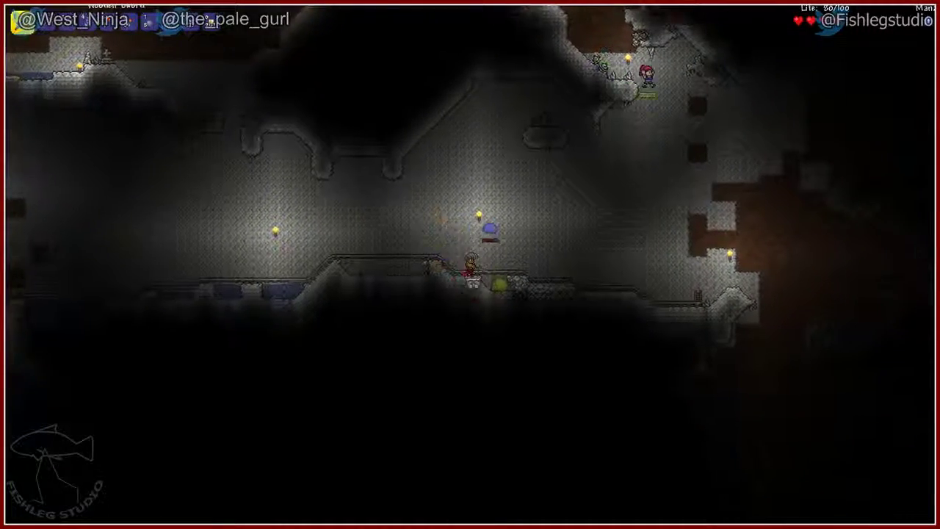
{"action": "key", "text": "a"}
{"action": "left_click", "coordinate": [515, 294]}
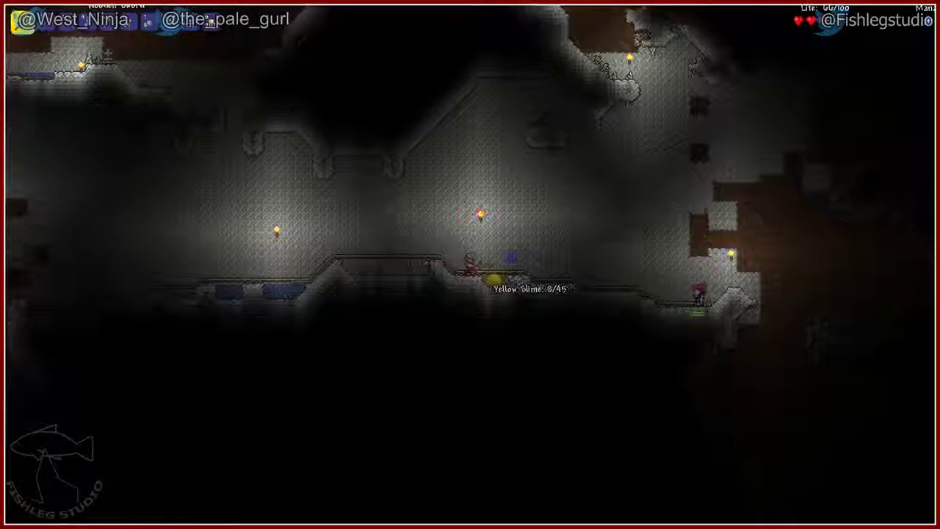
{"action": "left_click", "coordinate": [514, 287]}
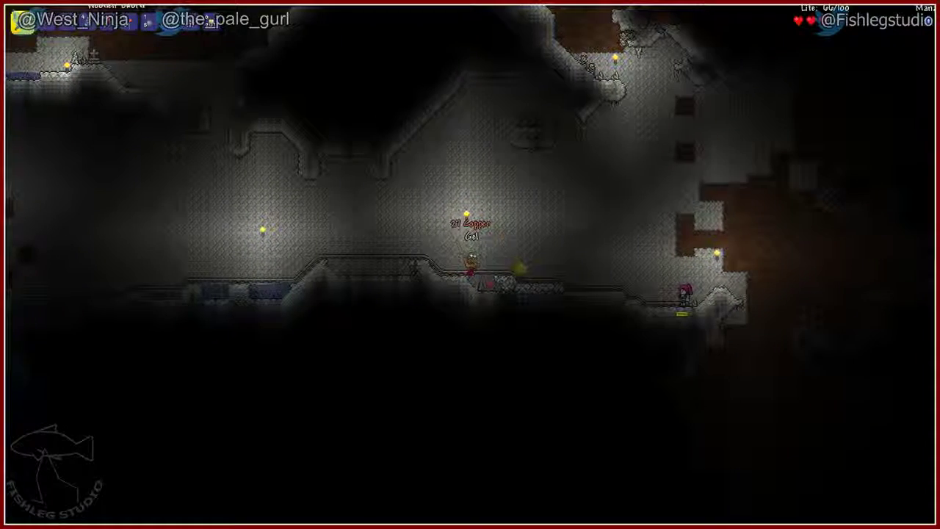
Collect the dropped gel, attack another slime, and continue left through the cavern
{"action": "key", "text": "d"}
{"action": "key", "text": "a"}
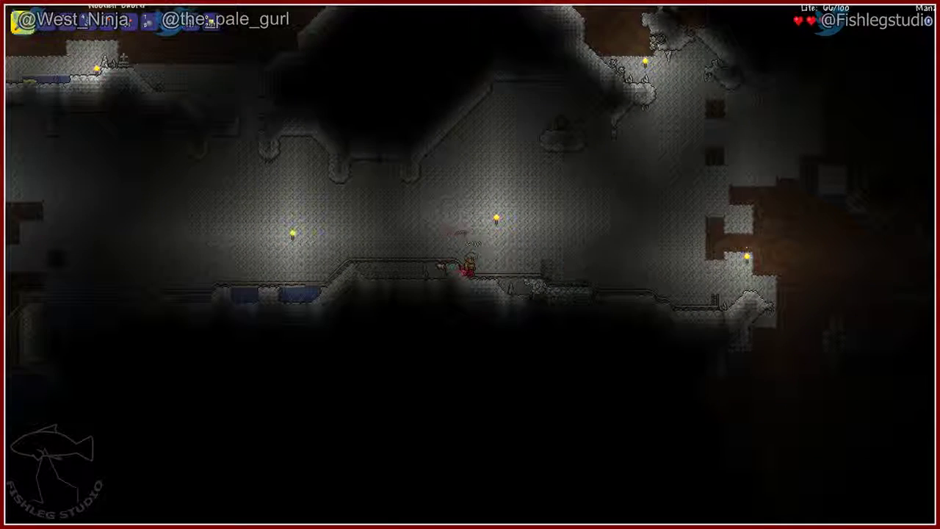
{"action": "key", "text": "a"}
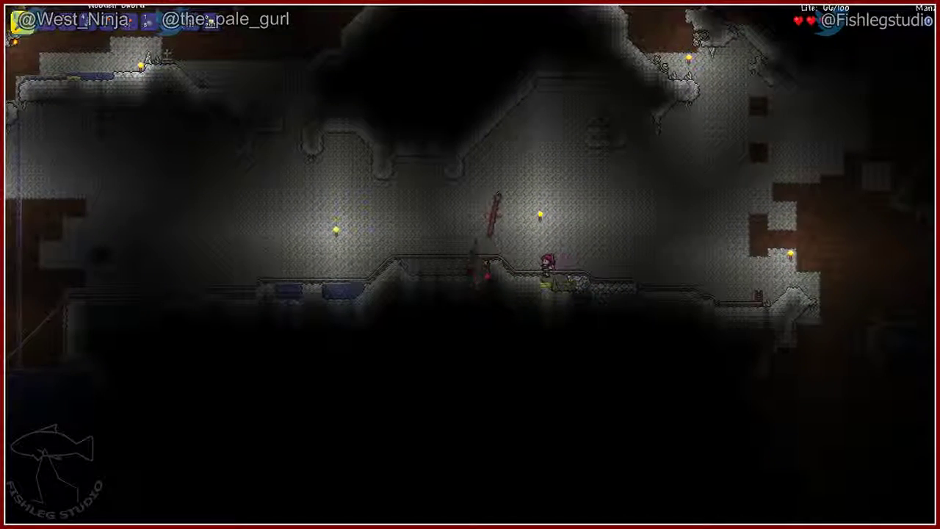
{"action": "left_click", "coordinate": [500, 206]}
{"action": "key", "text": "space"}
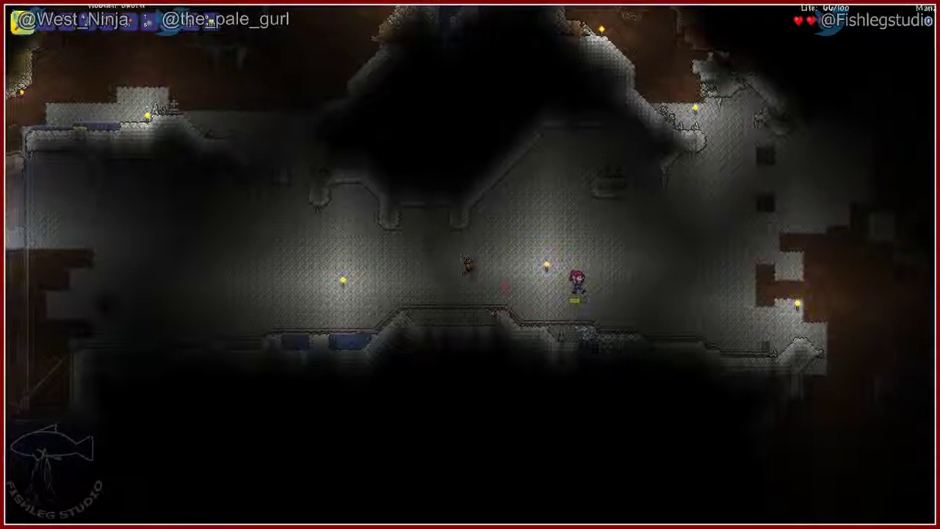
{"action": "key", "text": "a"}
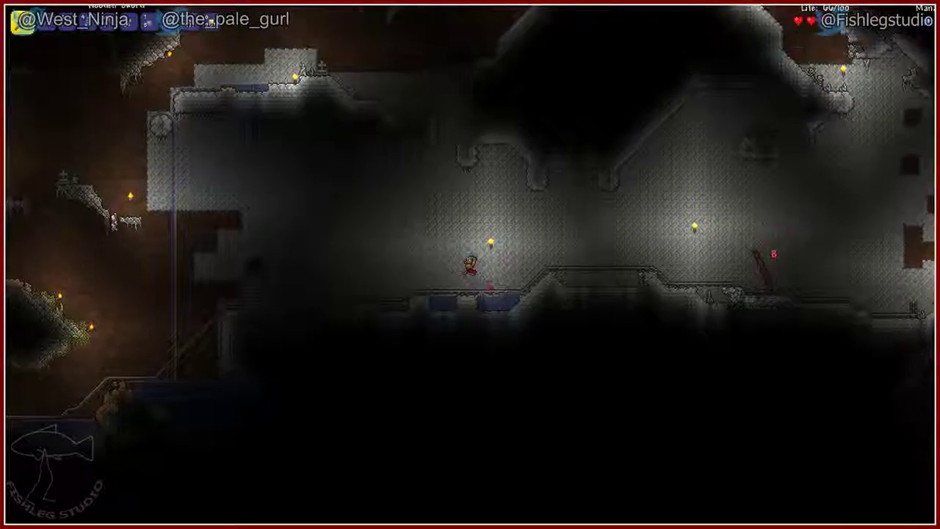
Leave the marble room down the cave slope and pick up the 1 Gold 32 Silver 16 Copper
{"action": "key", "text": "a"}
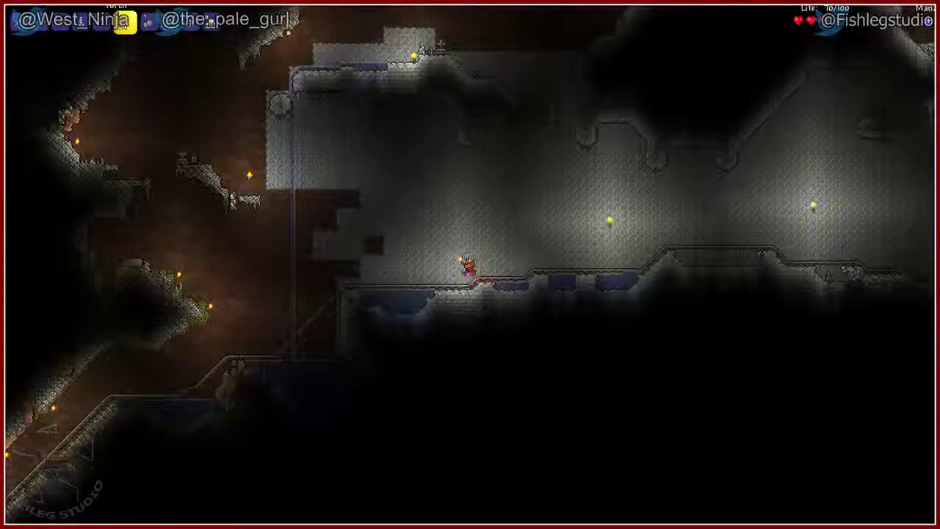
{"action": "key", "text": "a"}
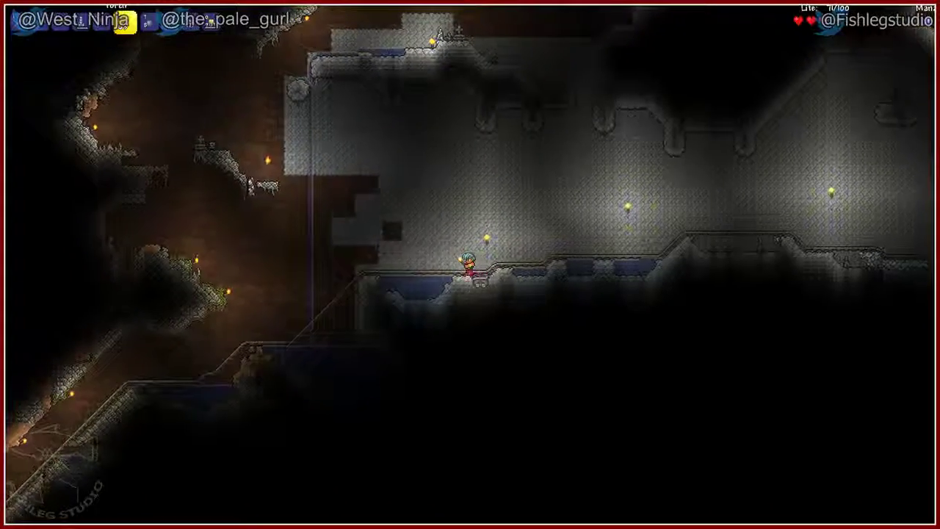
{"action": "key", "text": "a"}
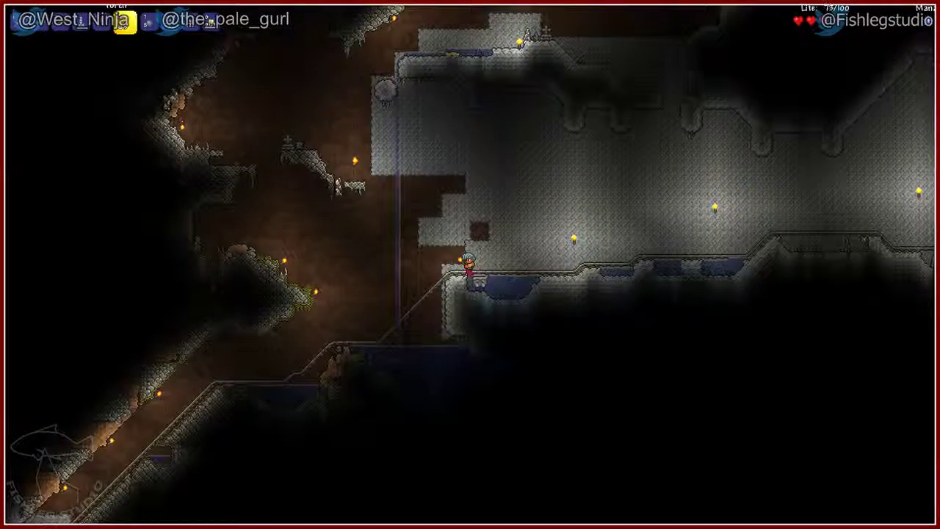
{"action": "key", "text": "a"}
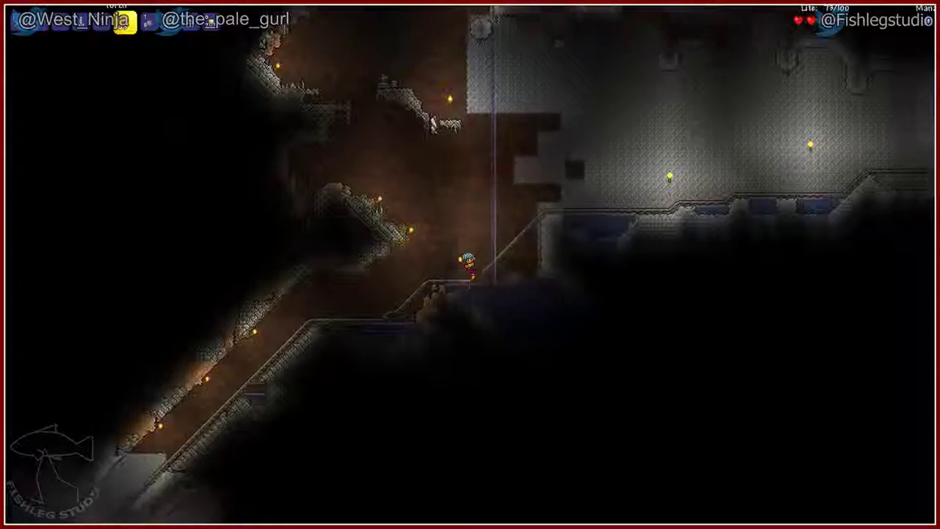
{"action": "key", "text": "a"}
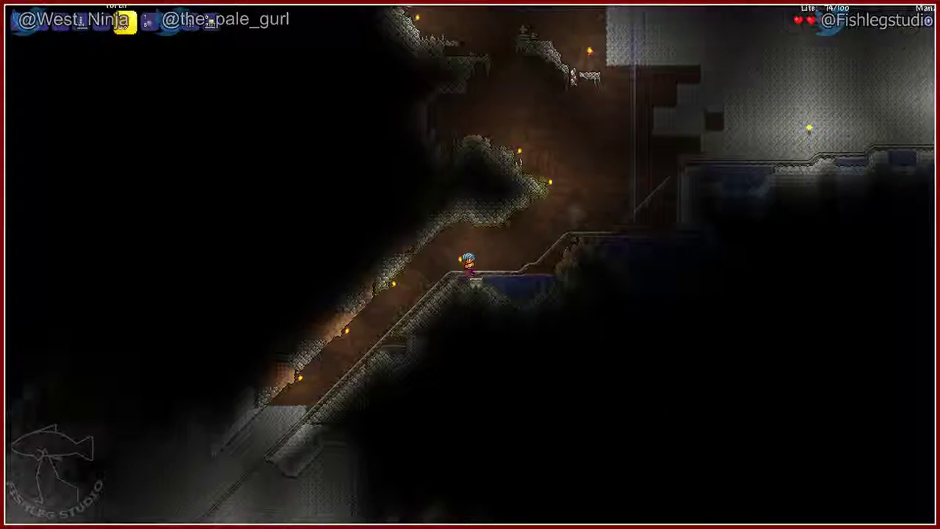
{"action": "key", "text": "a"}
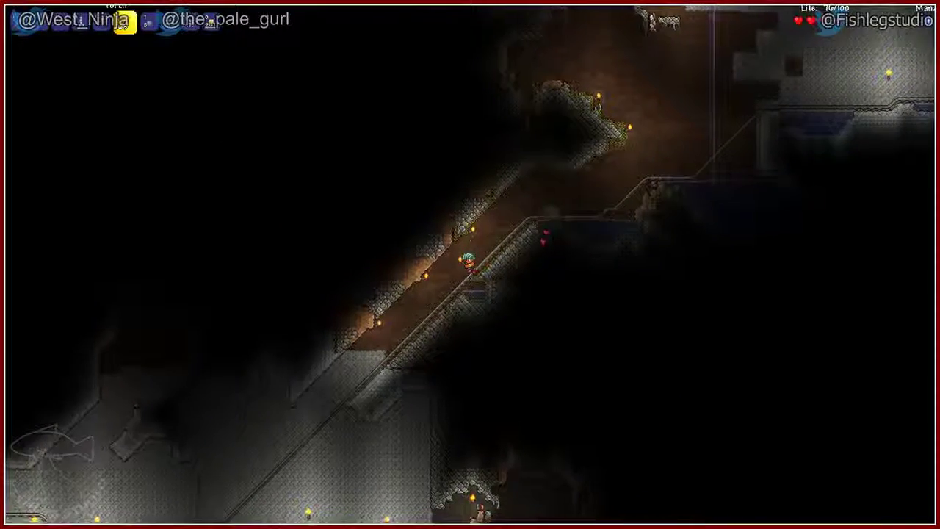
{"action": "key", "text": "a"}
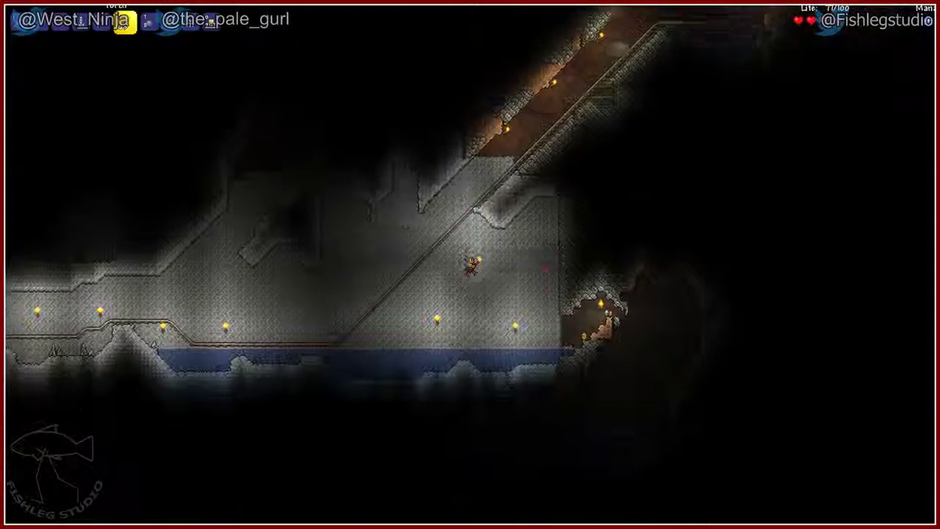
{"action": "key", "text": "d"}
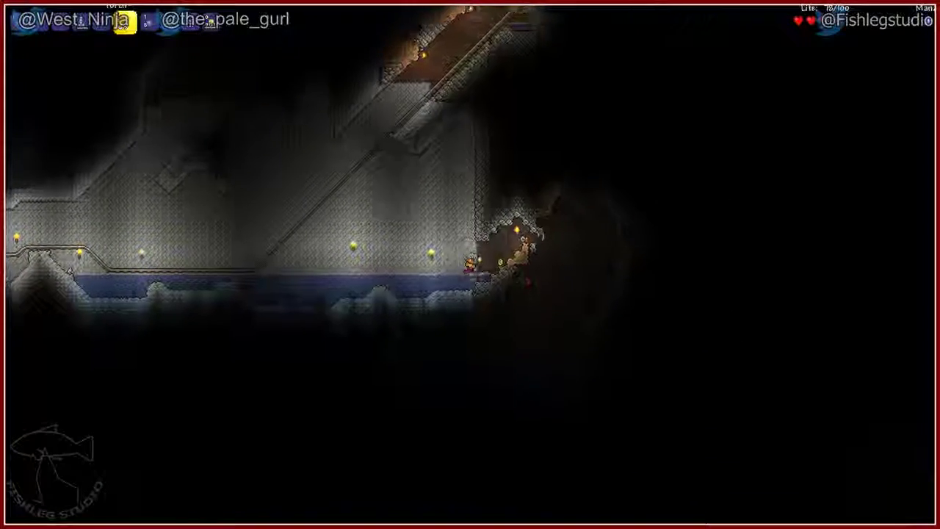
{"action": "key", "text": "d"}
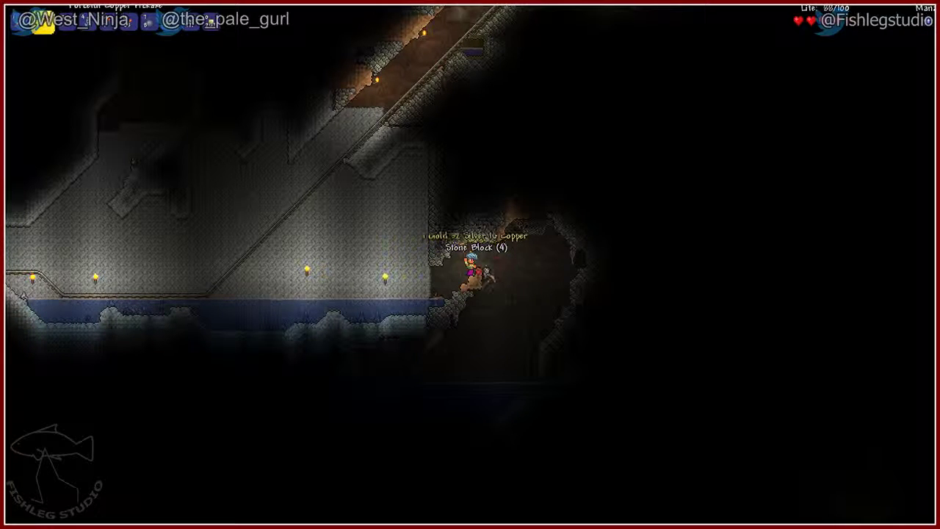
Place a torch to light the cave, drop lower, and select the copper pickaxe
{"action": "left_click", "coordinate": [485, 272]}
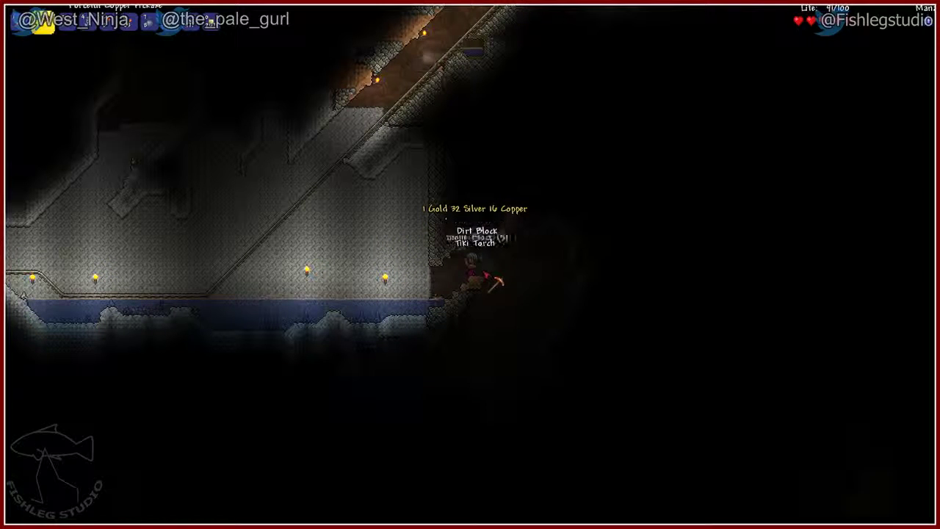
{"action": "left_click", "coordinate": [486, 276]}
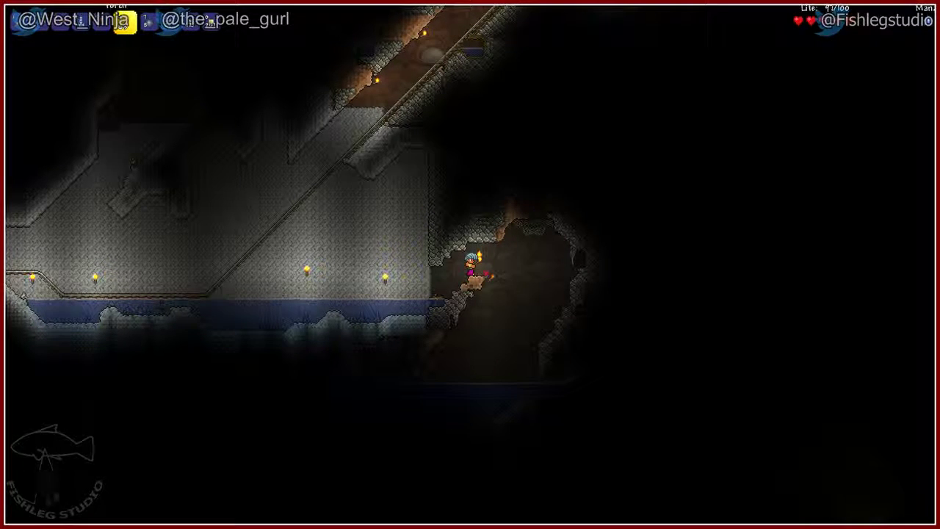
{"action": "key", "text": "s"}
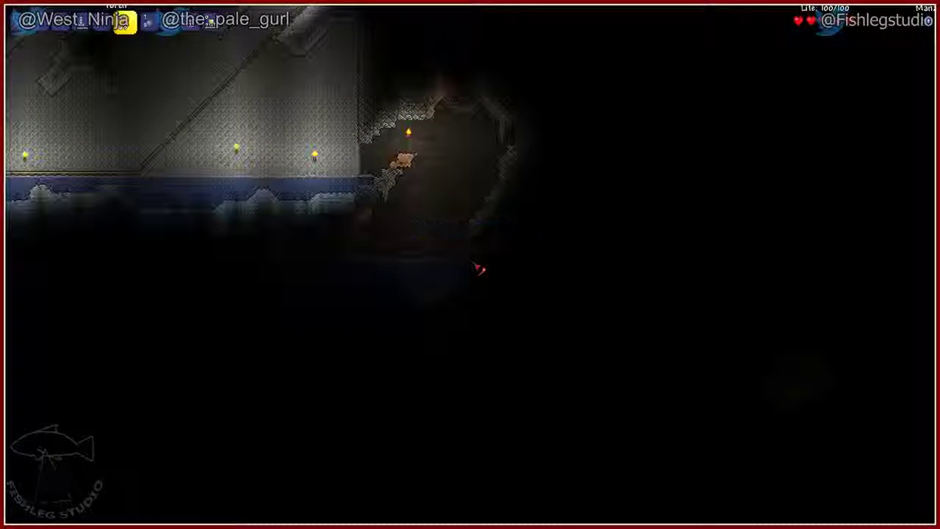
{"action": "key", "text": "1"}
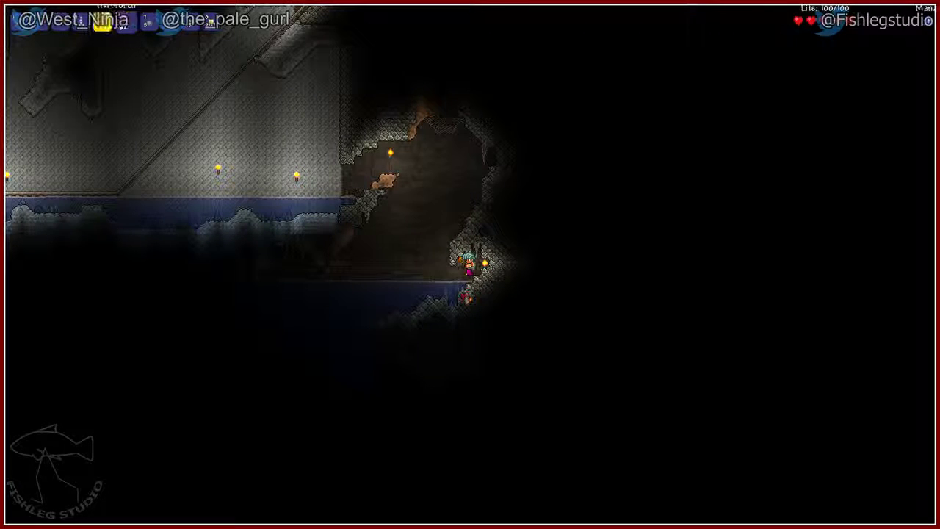
{"action": "key", "text": "1"}
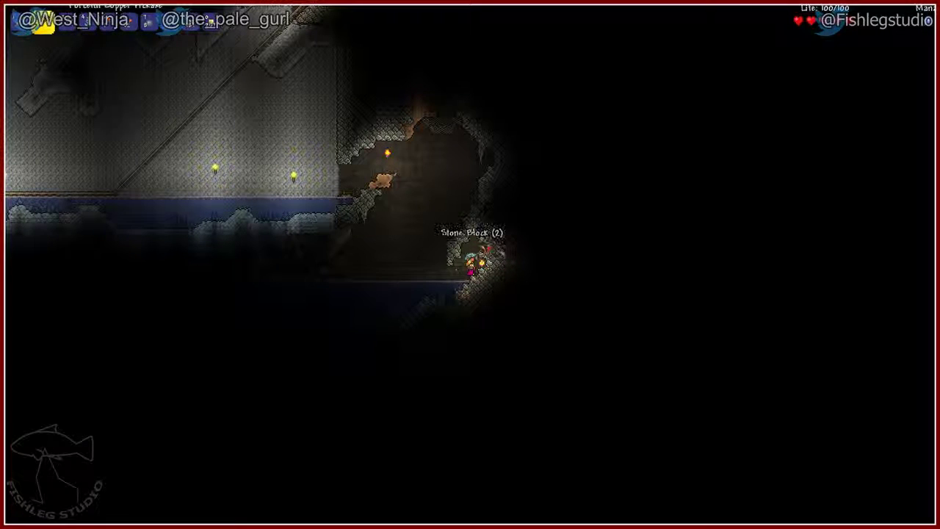
Mine downward through the stone blocks and place a torch in the tunnel
{"action": "left_click", "coordinate": [485, 264]}
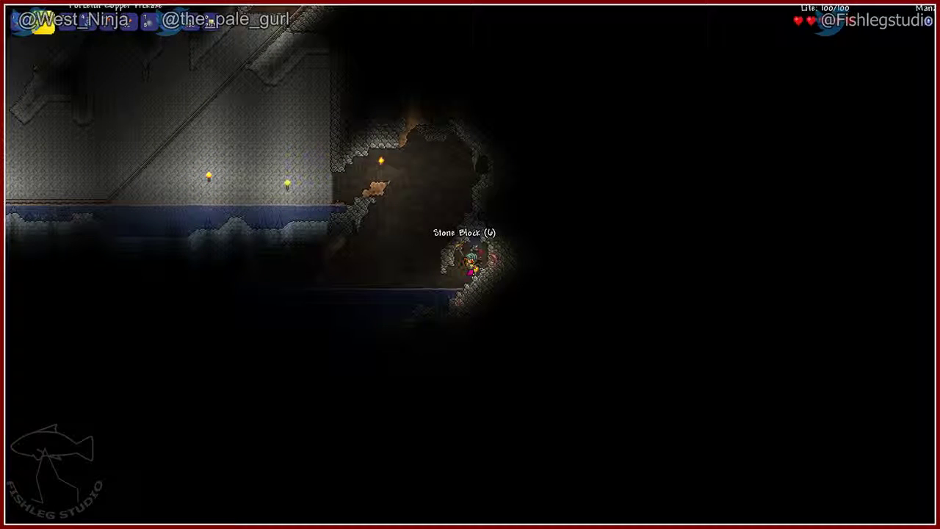
{"action": "left_click", "coordinate": [484, 265]}
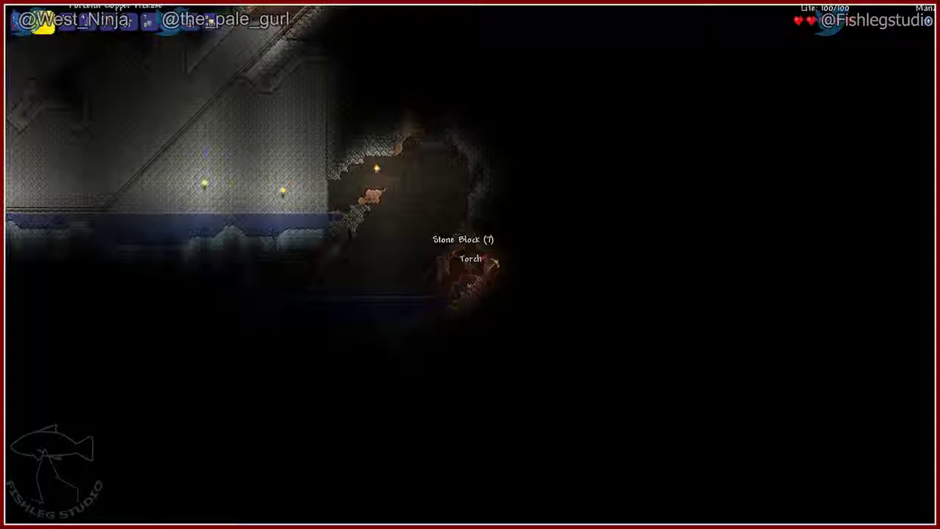
{"action": "left_click", "coordinate": [490, 257]}
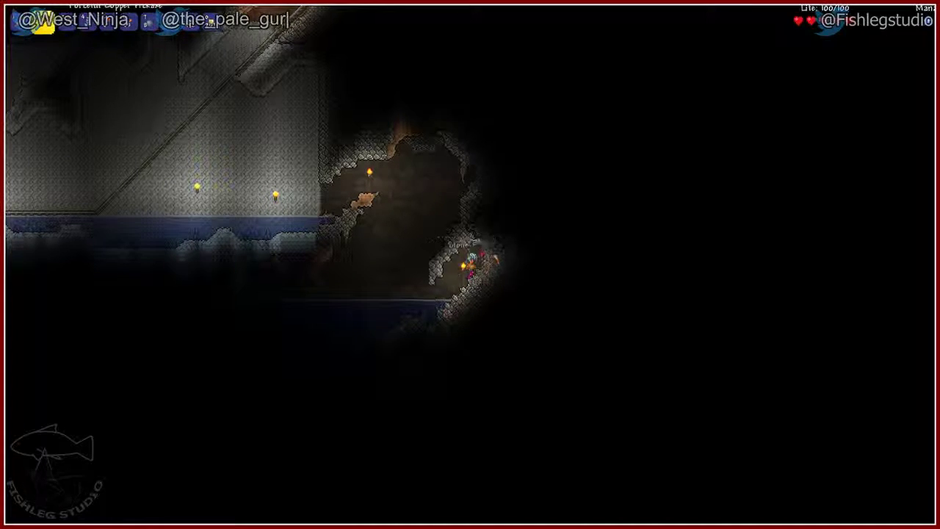
{"action": "left_click", "coordinate": [456, 257]}
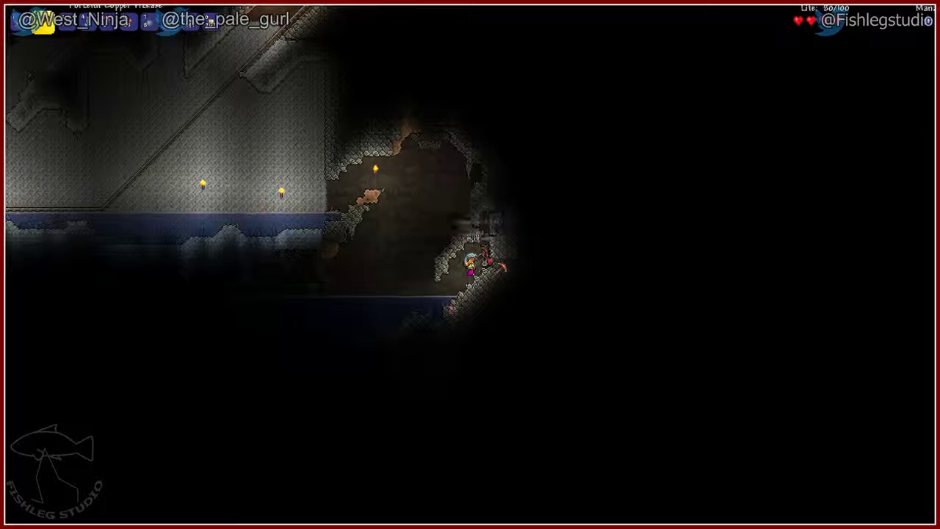
{"action": "left_click", "coordinate": [498, 274]}
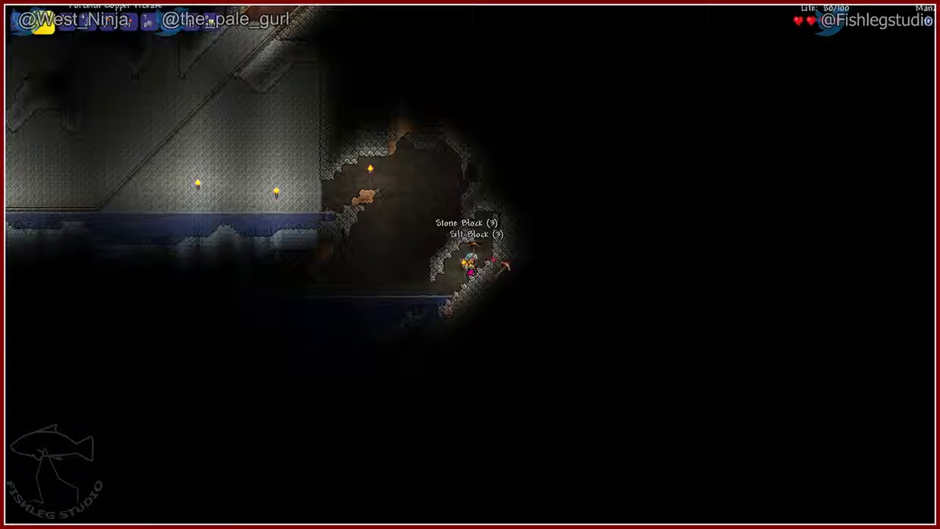
{"action": "left_click", "coordinate": [503, 269]}
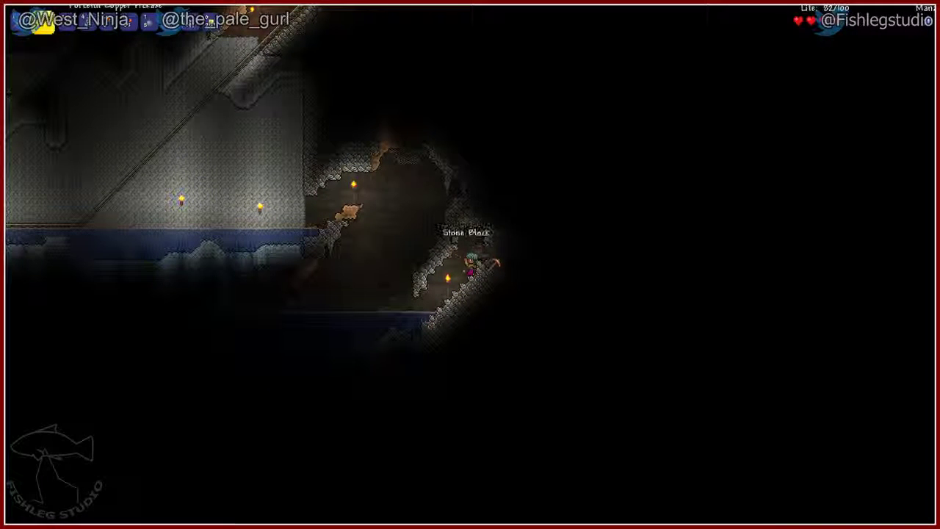
Tunnel down-right through stone and silt until a skeleton kills the character
{"action": "left_click", "coordinate": [496, 273]}
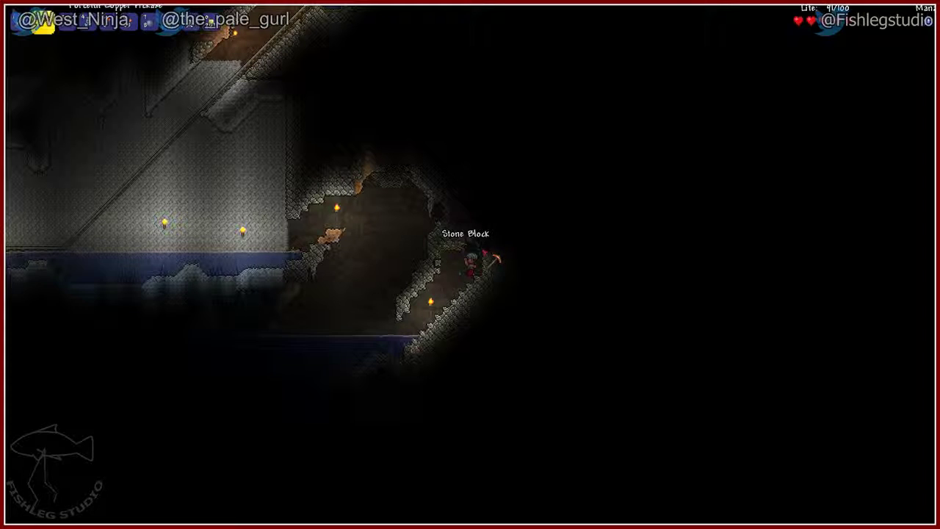
{"action": "mouse_move", "coordinate": [507, 258]}
{"action": "left_mouse_down"}
{"action": "mouse_move", "coordinate": [501, 272]}
{"action": "mouse_move", "coordinate": [504, 253]}
{"action": "left_mouse_up"}
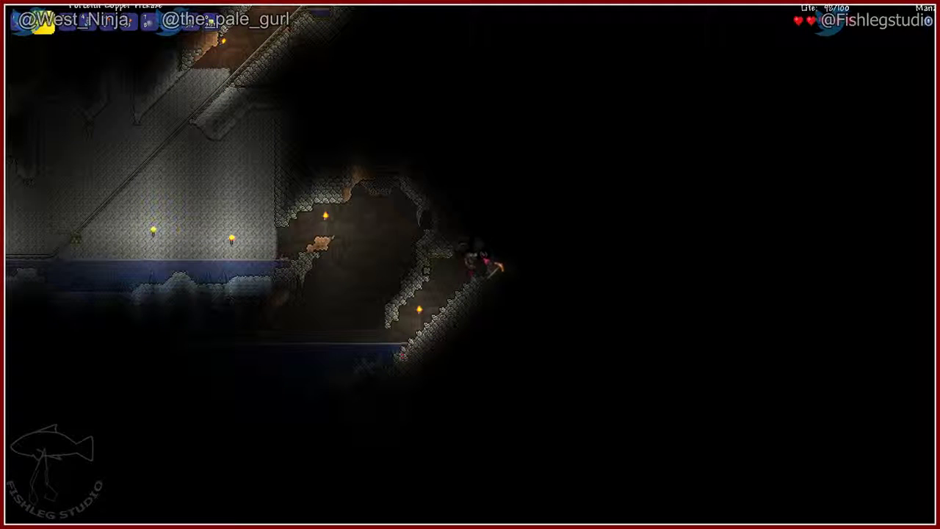
{"action": "key", "text": "2"}
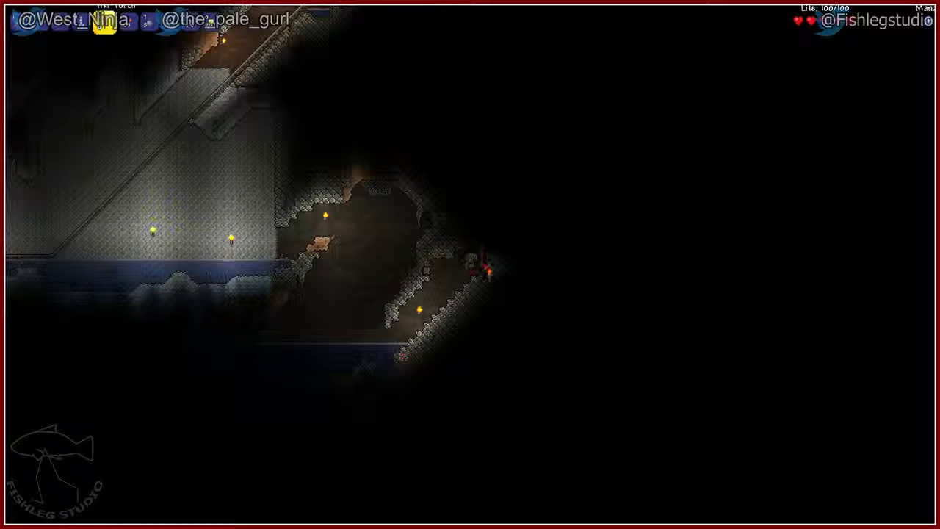
{"action": "key", "text": "1"}
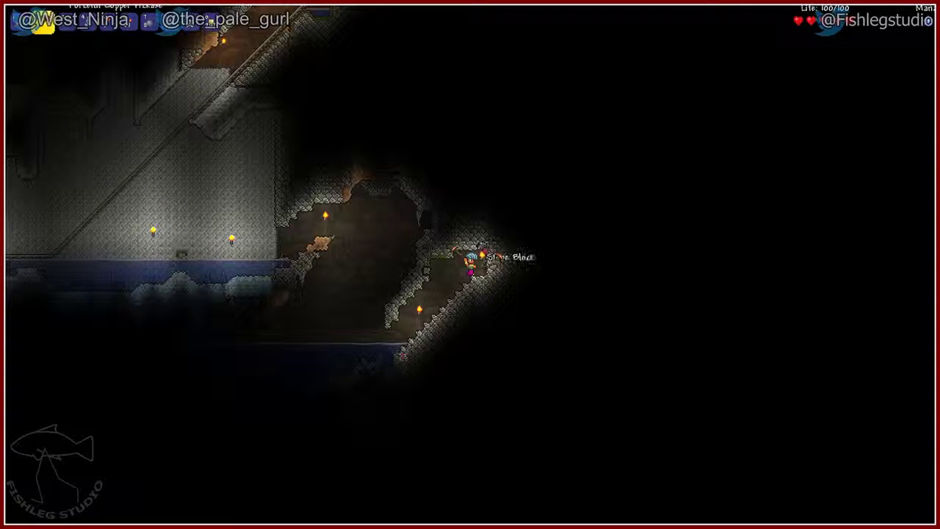
{"action": "mouse_move", "coordinate": [499, 255]}
{"action": "left_mouse_down"}
{"action": "mouse_move", "coordinate": [500, 273]}
{"action": "mouse_move", "coordinate": [485, 257]}
{"action": "left_mouse_up"}
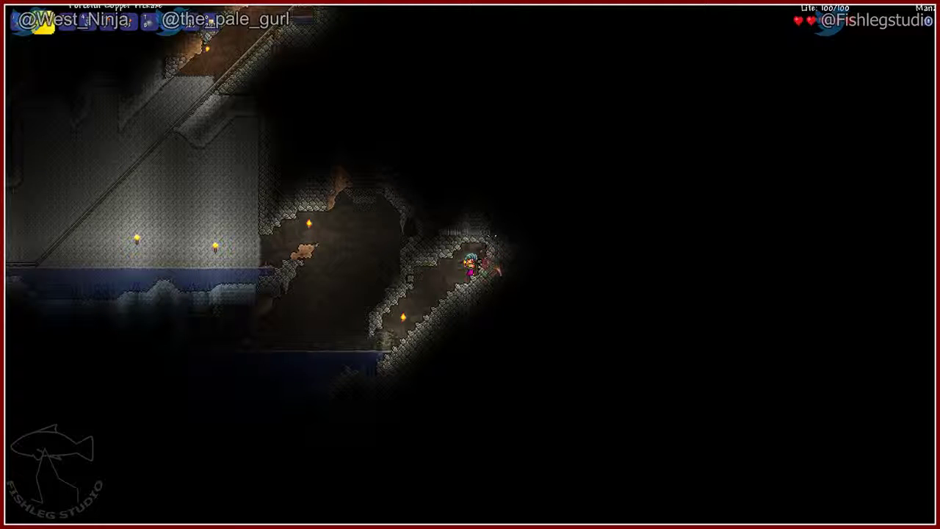
{"action": "left_click_drag", "start_coordinate": [500, 268], "coordinate": [478, 274]}
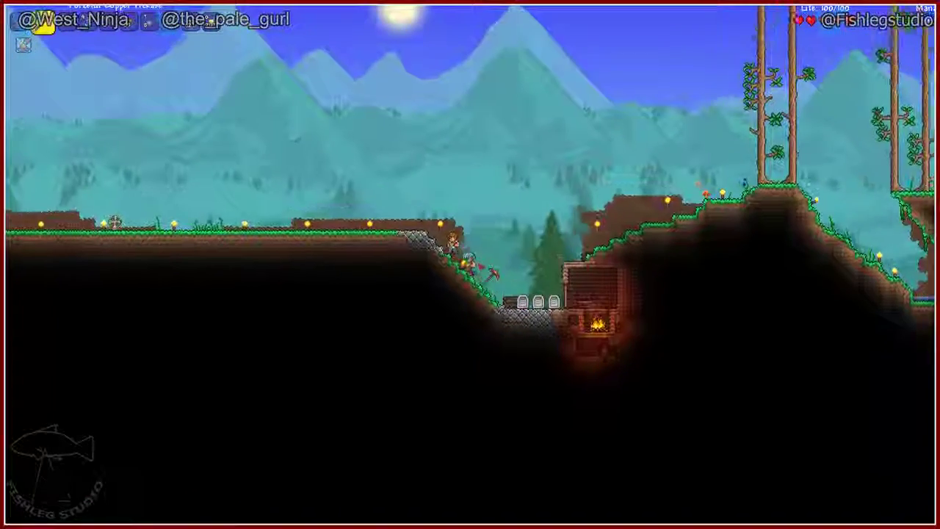
Walk left from the surface house and drop into the cave opening
{"action": "key", "text": "a"}
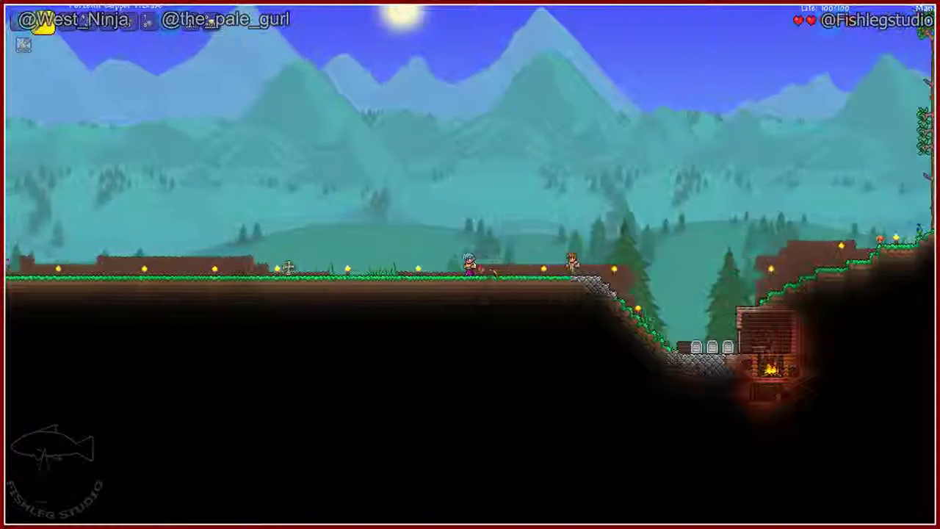
{"action": "key", "text": "a"}
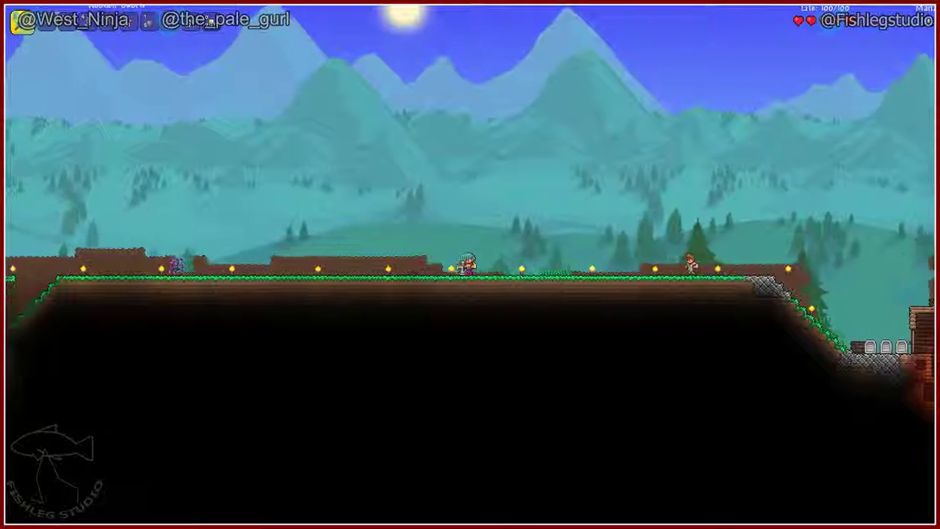
{"action": "key", "text": "a"}
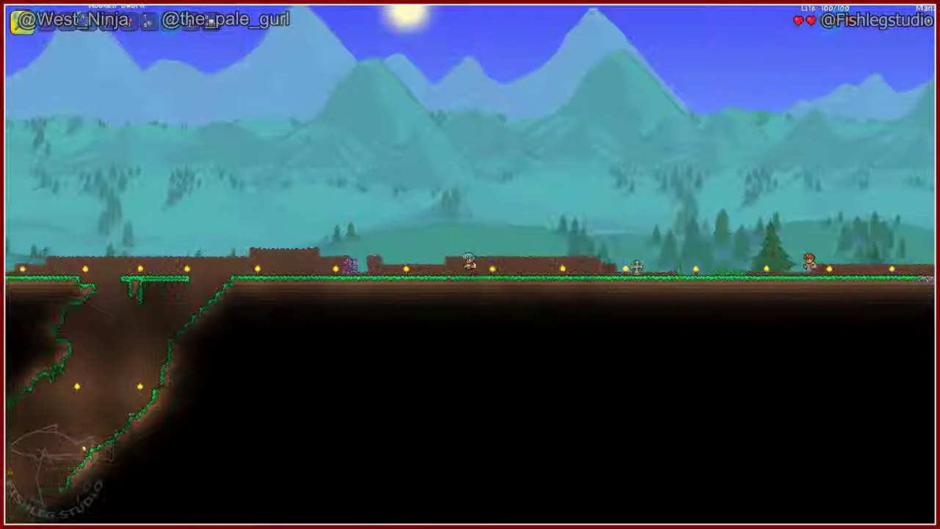
{"action": "key", "text": "a"}
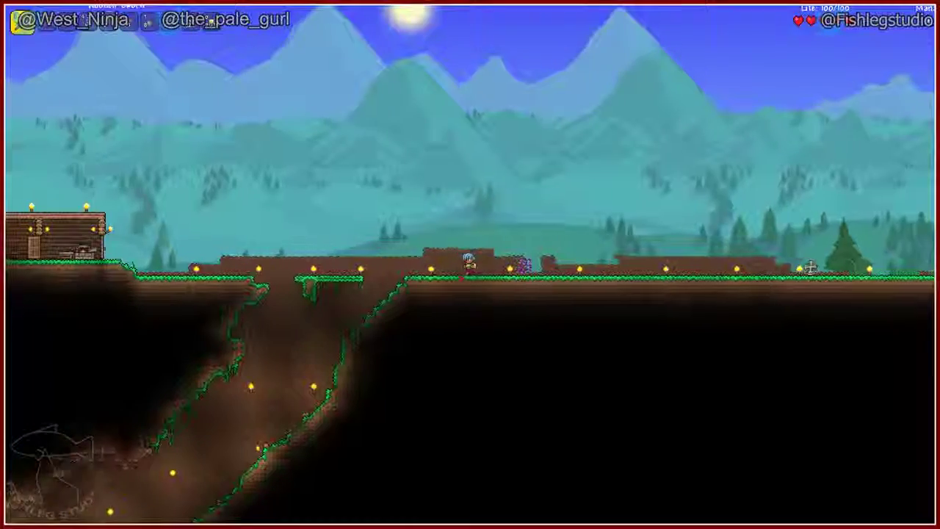
{"action": "key", "text": "a"}
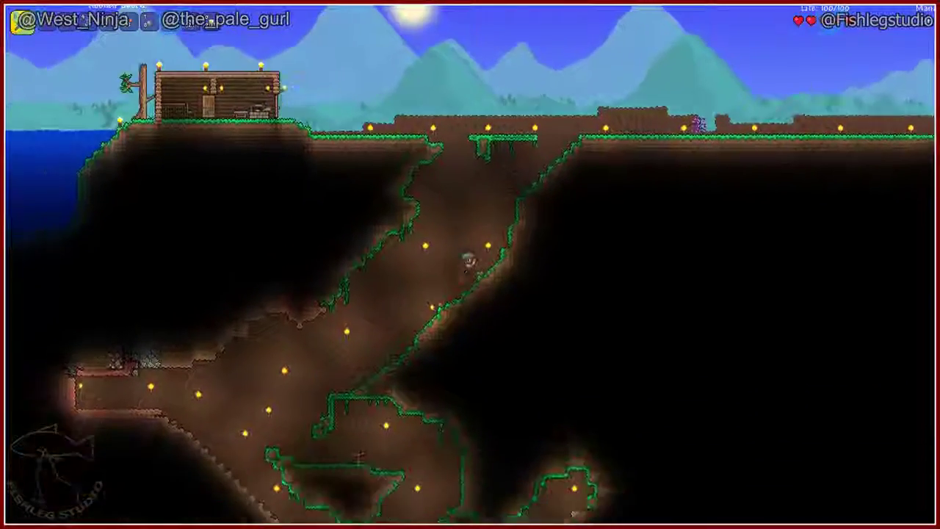
{"action": "key", "text": "a"}
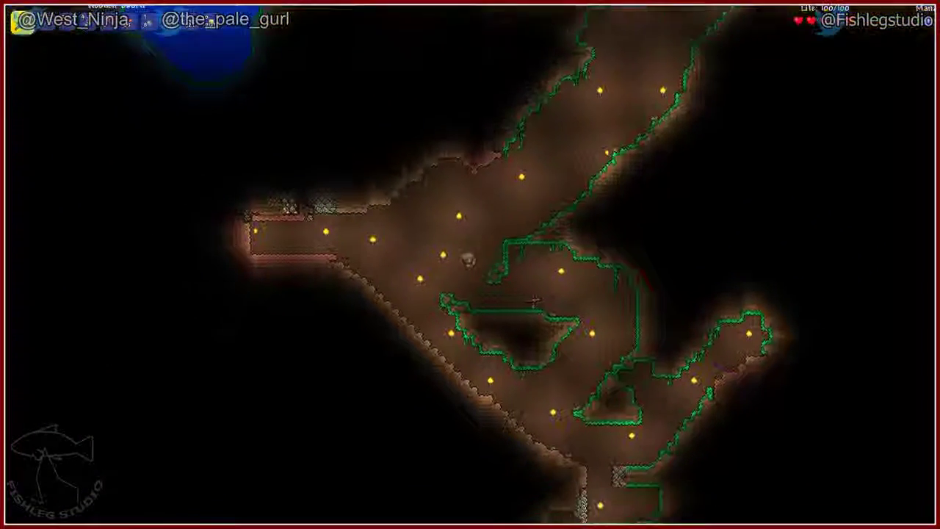
Descend the diagonal tunnels, then turn on the minimap and switch to the overlay map
{"action": "key", "text": "d"}
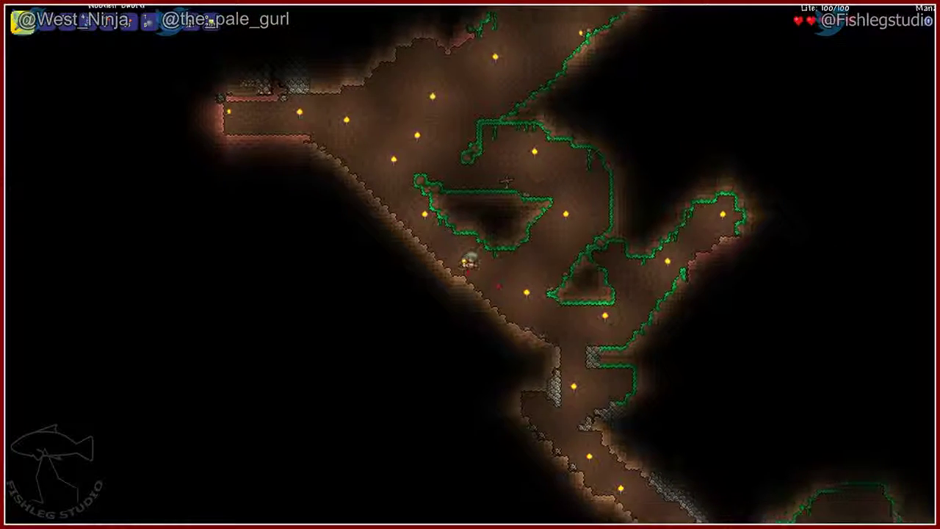
{"action": "key", "text": "d"}
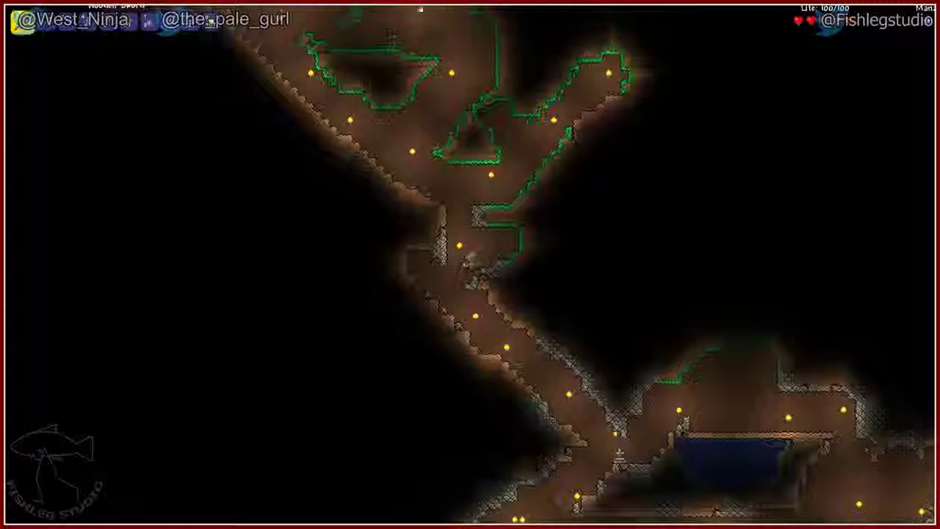
{"action": "key", "text": "d"}
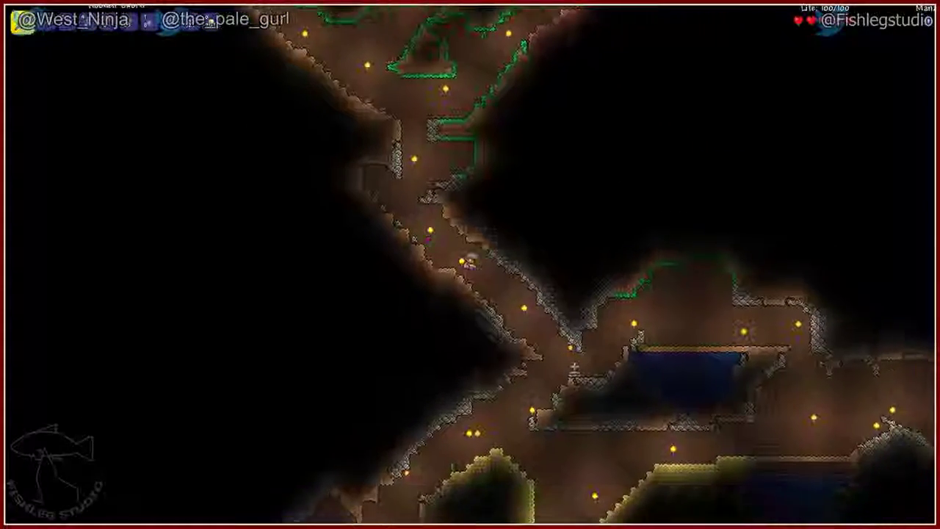
{"action": "key", "text": "d"}
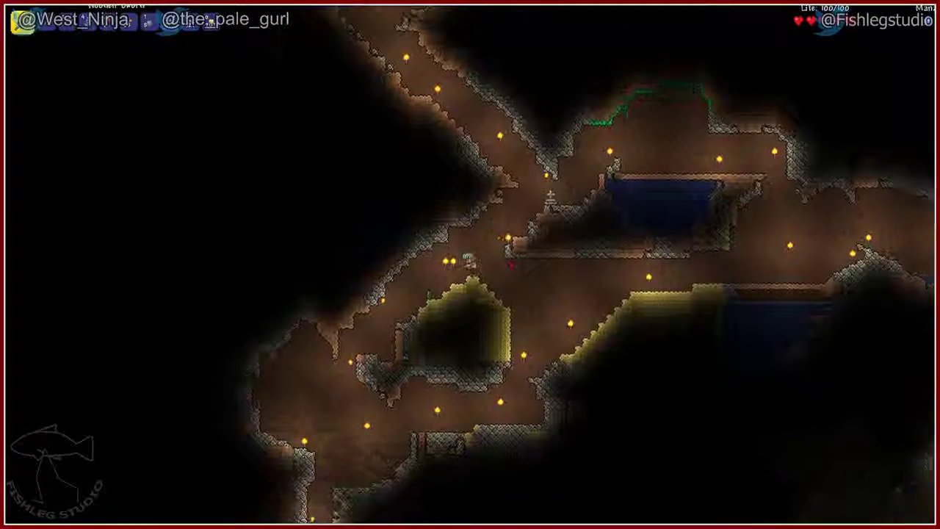
{"action": "key", "text": "a"}
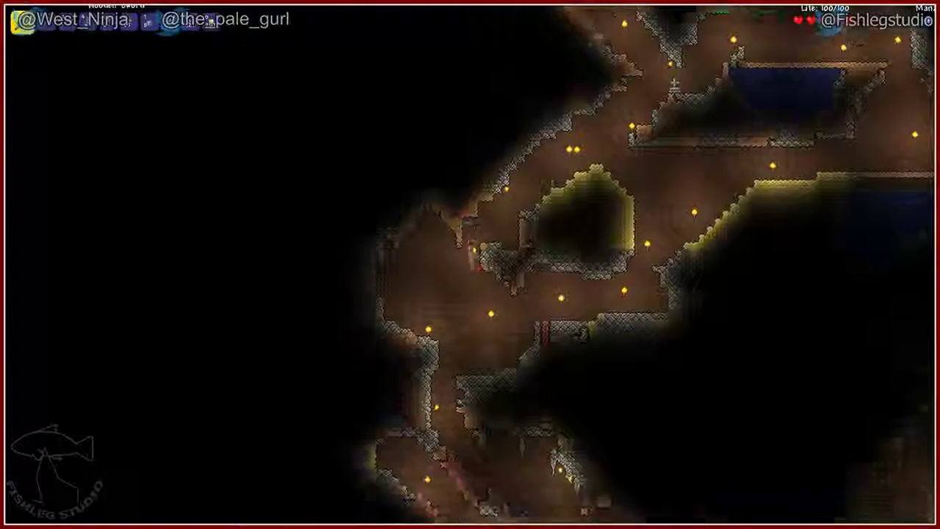
{"action": "key", "text": "a"}
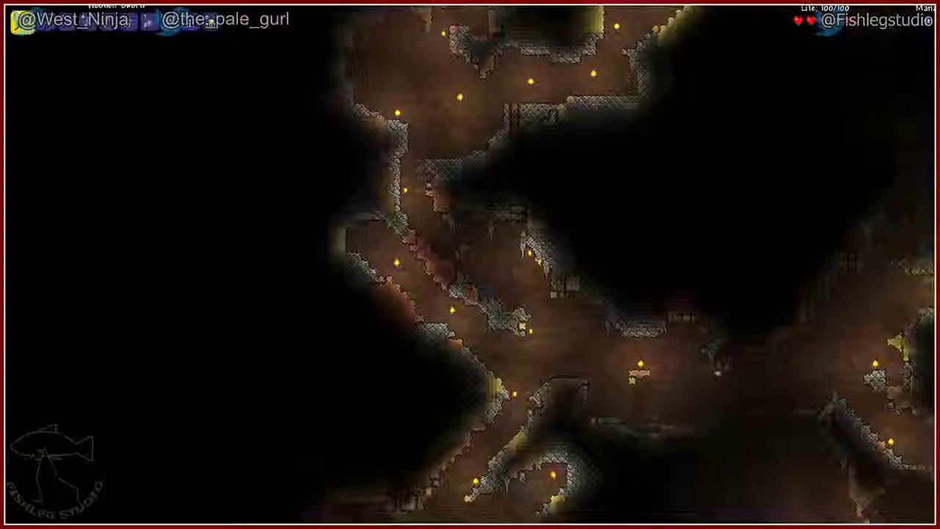
{"action": "key", "text": "s"}
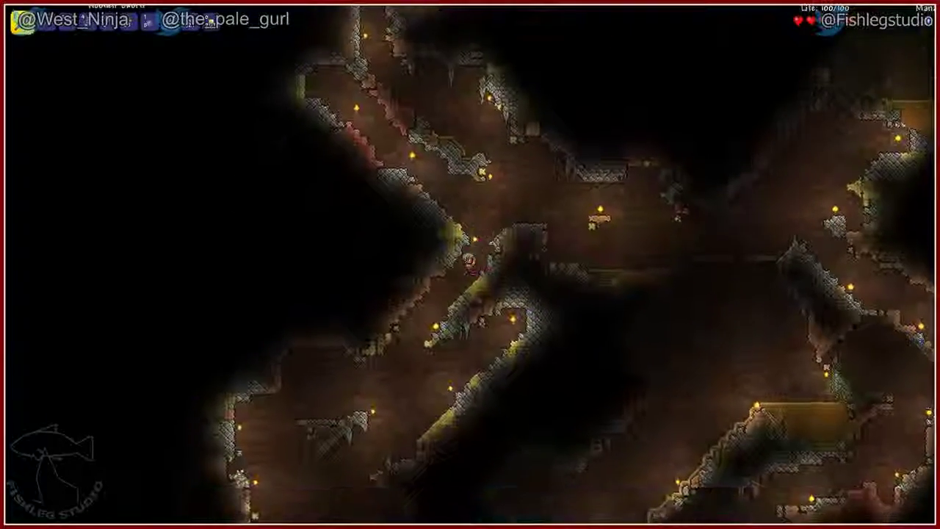
{"action": "key", "text": "Tab"}
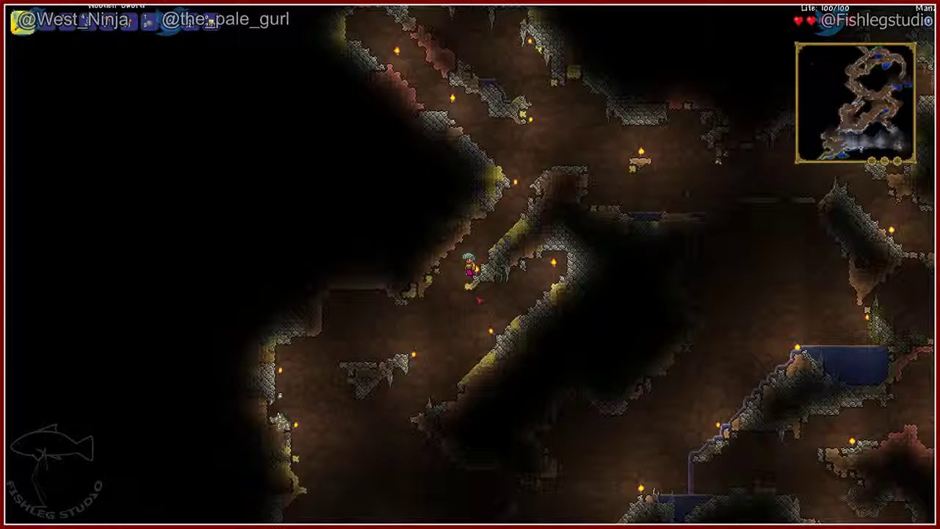
{"action": "key", "text": "Tab"}
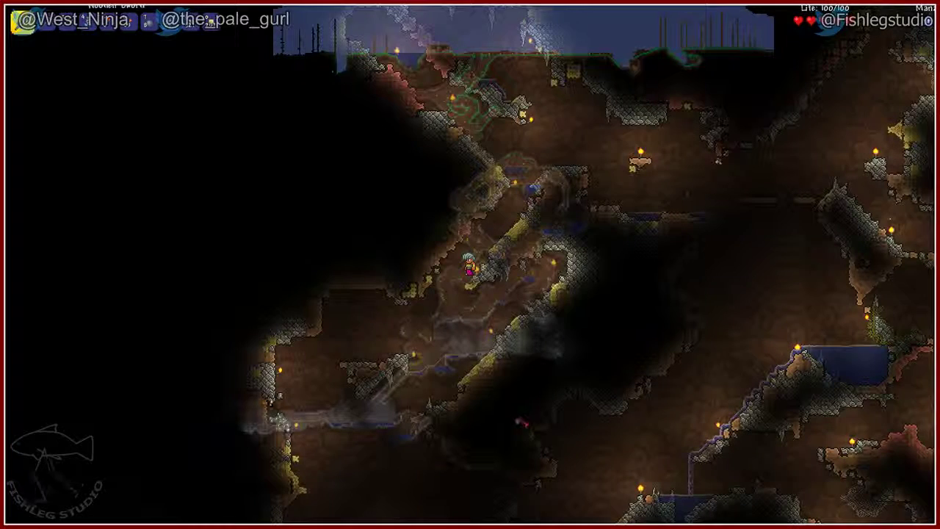
Open the full world map and pan it down and along the cave passages
{"action": "key", "text": "Tab"}
{"action": "key", "text": "s"}
{"action": "key", "text": "s"}
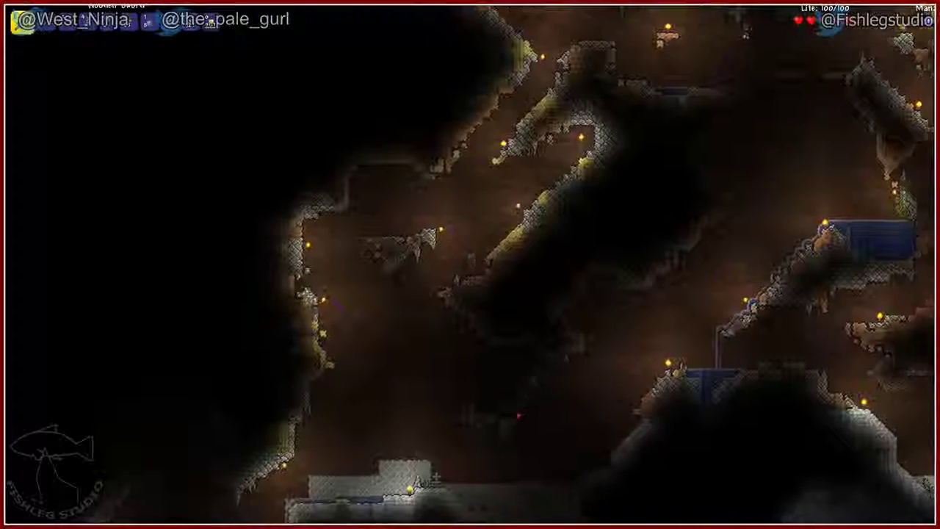
{"action": "key", "text": "s"}
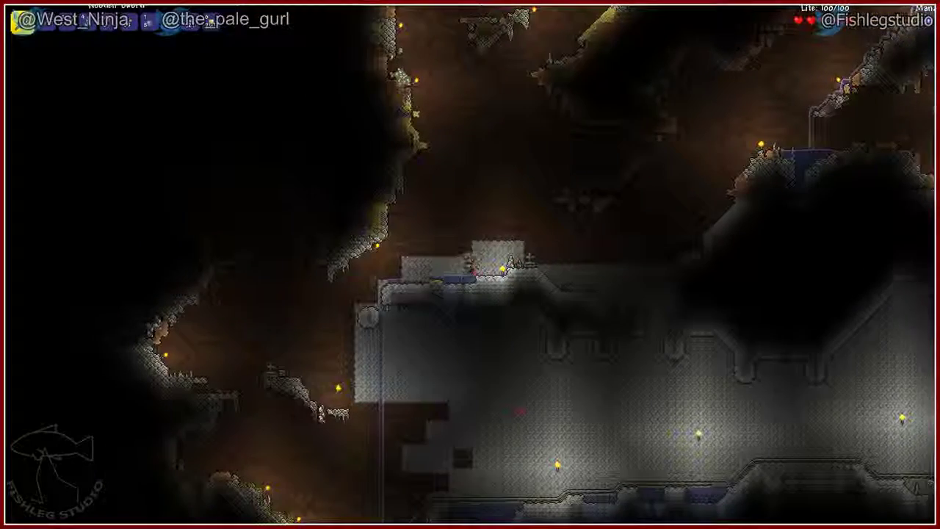
{"action": "key", "text": "s"}
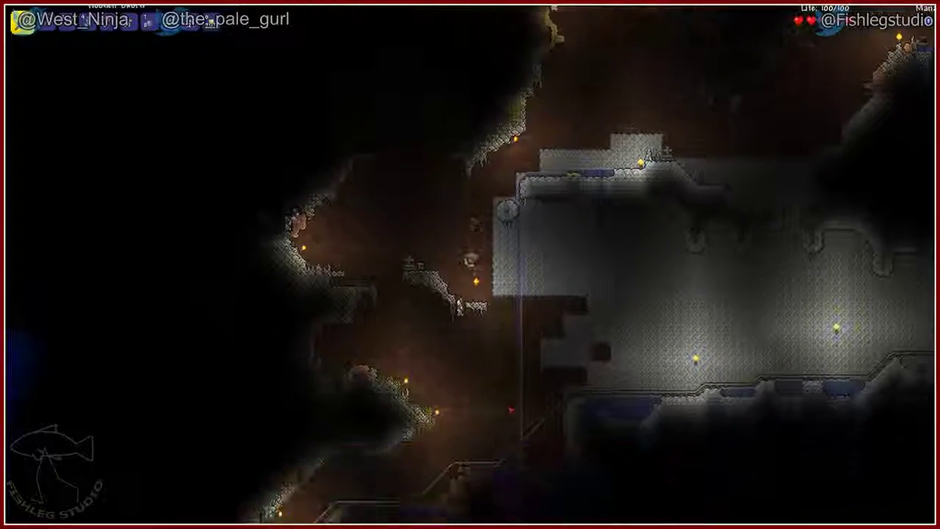
{"action": "key", "text": "a"}
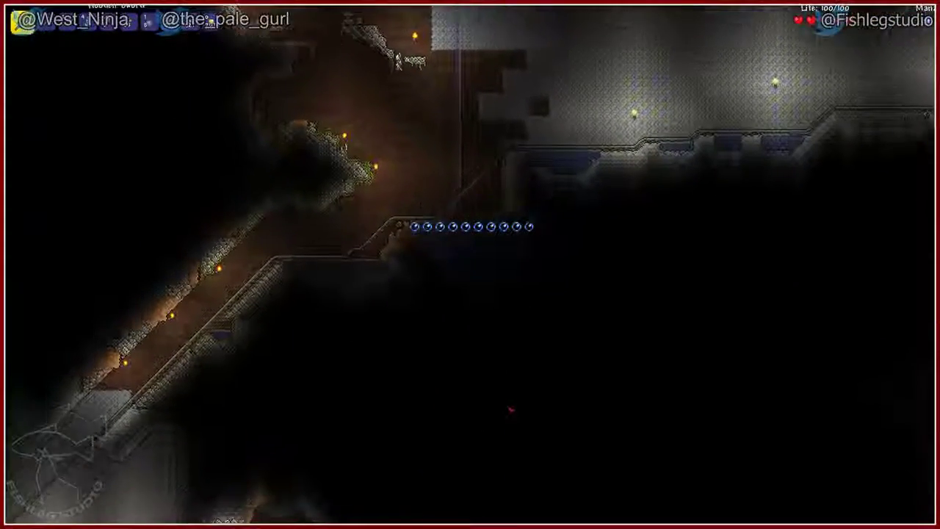
{"action": "key", "text": "a"}
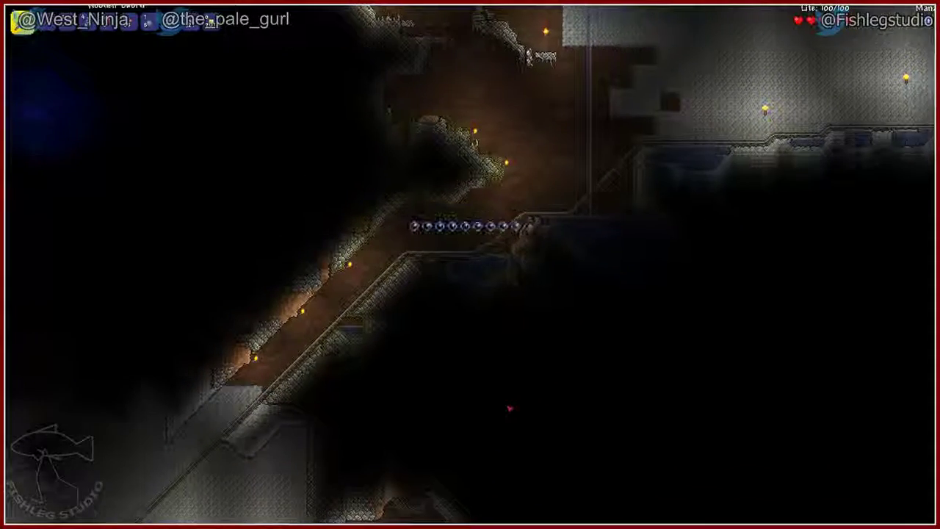
Pan the map down-right toward the water and unexplored area, then close it
{"action": "key", "text": "s"}
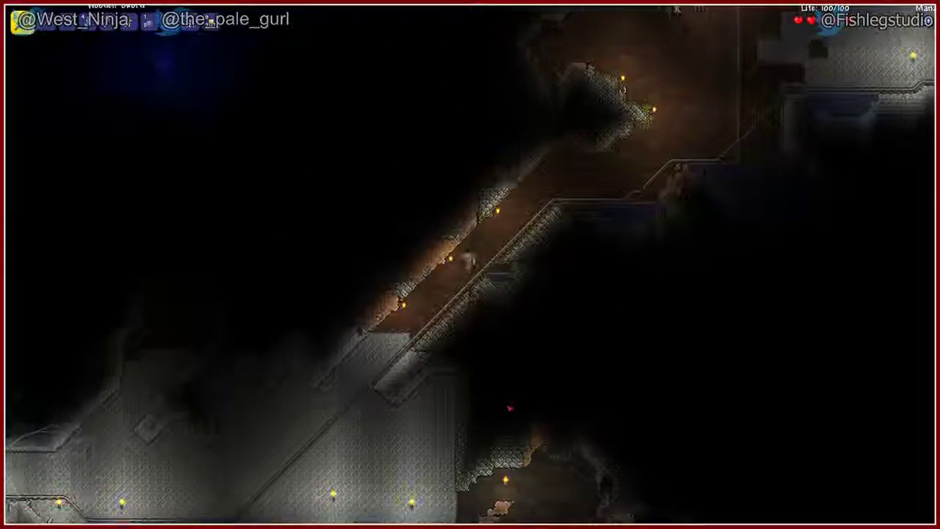
{"action": "key", "text": "d"}
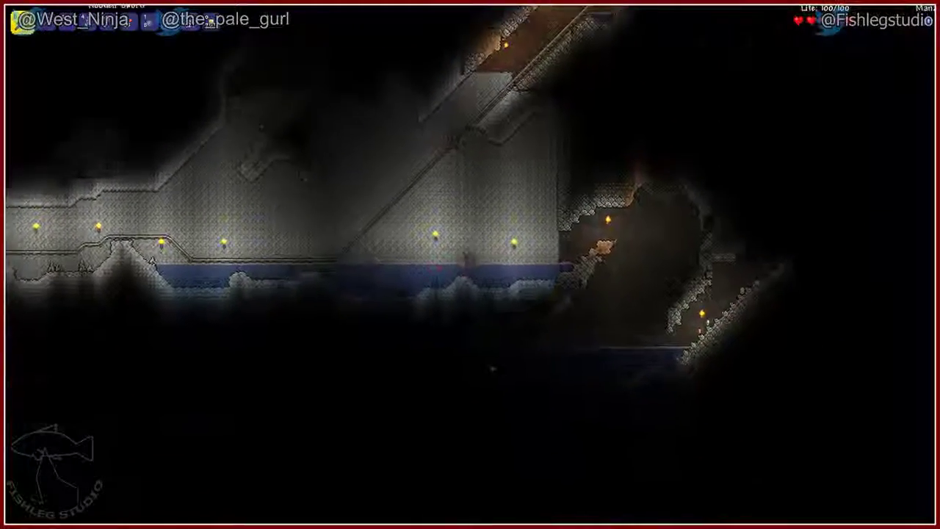
{"action": "key", "text": "d"}
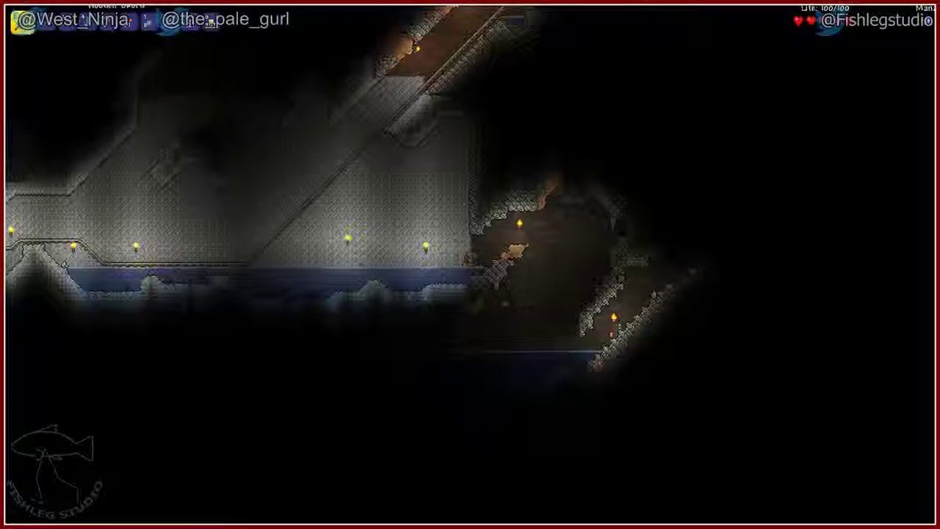
{"action": "key", "text": "s"}
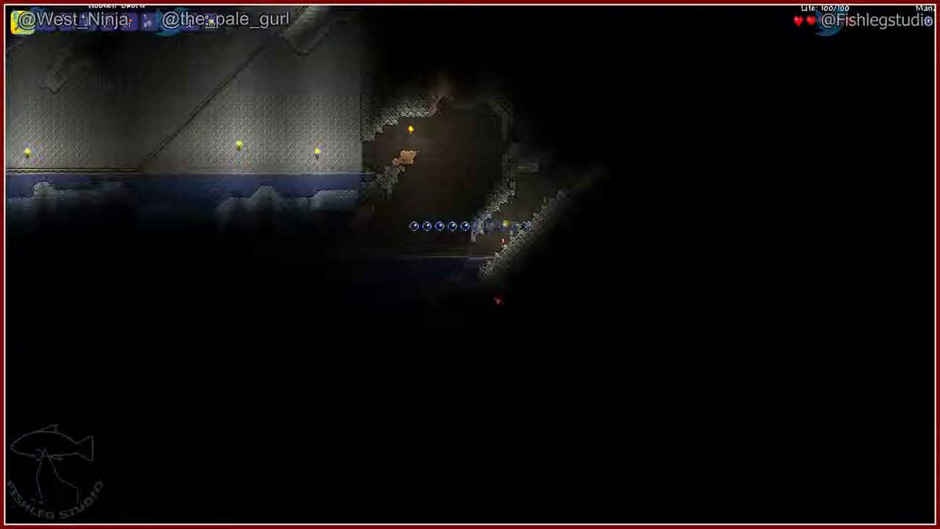
{"action": "key", "text": "s"}
{"action": "key", "text": "m"}
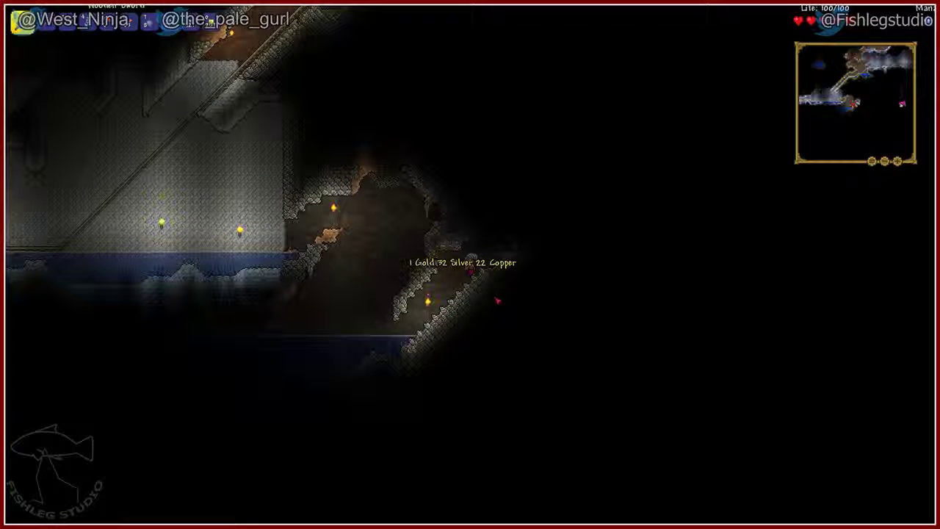
Walk right to the tunnel wall and mine three stone blocks
{"action": "key", "text": "d"}
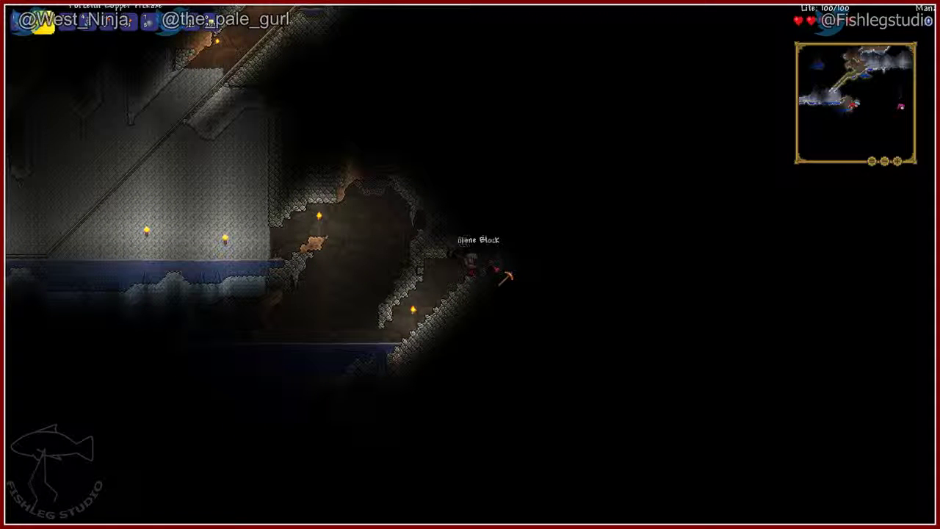
{"action": "left_click", "coordinate": [500, 282]}
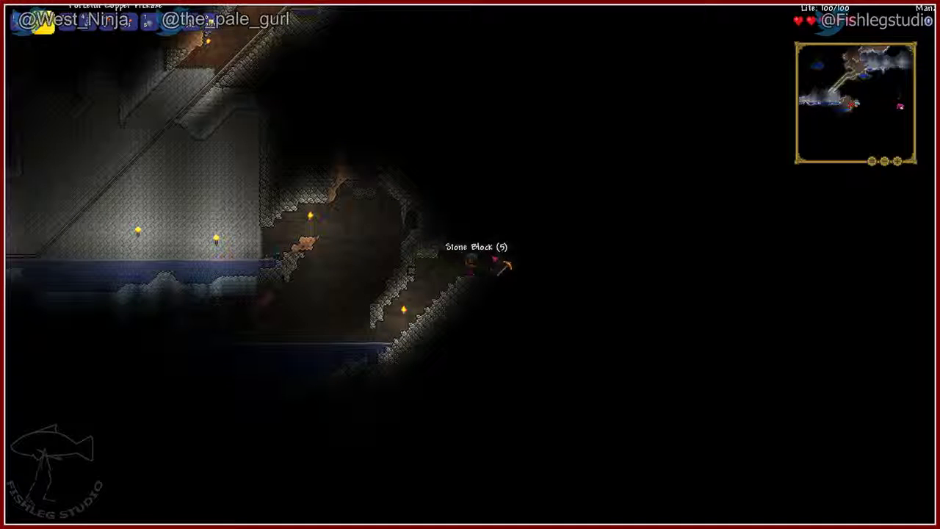
{"action": "left_click", "coordinate": [507, 281]}
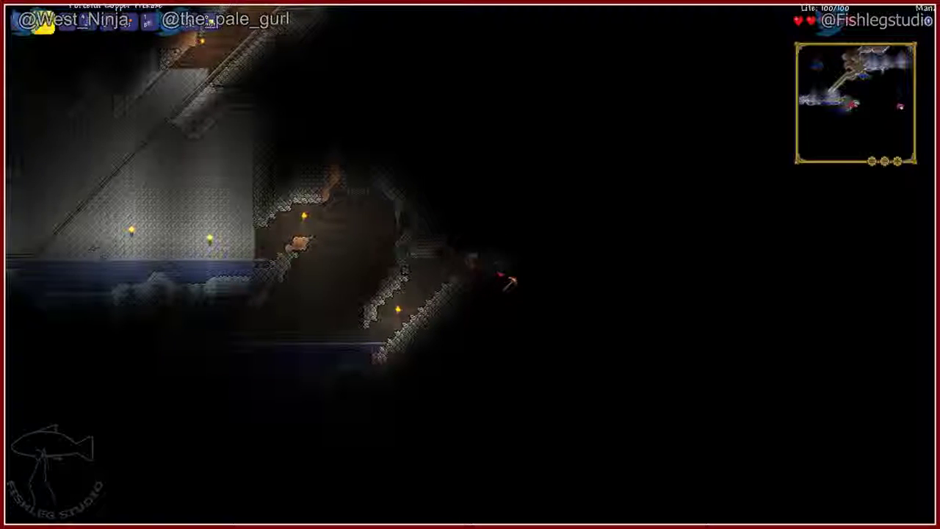
{"action": "left_click", "coordinate": [503, 278]}
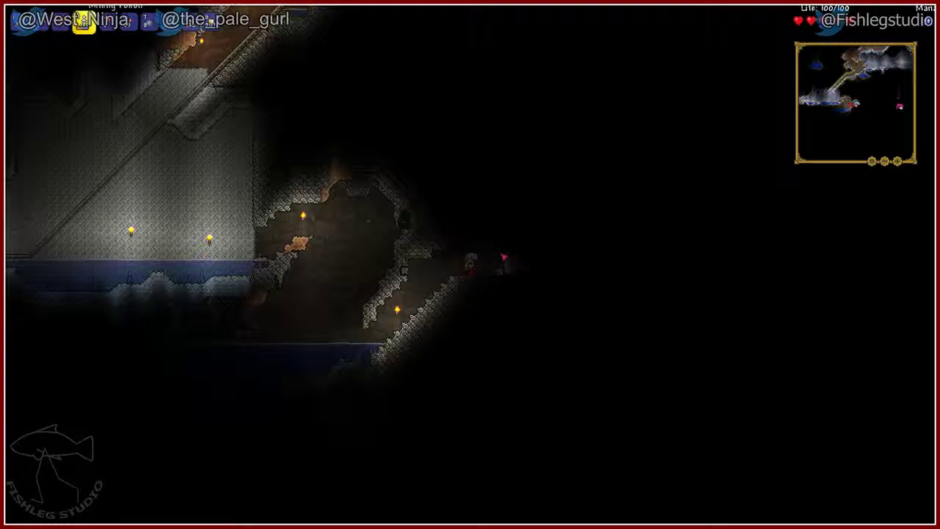
Place a torch from hotbar slot 4 on the cave wall, then reselect the Copper Pickaxe
{"action": "key", "text": "4"}
{"action": "left_click", "coordinate": [482, 256]}
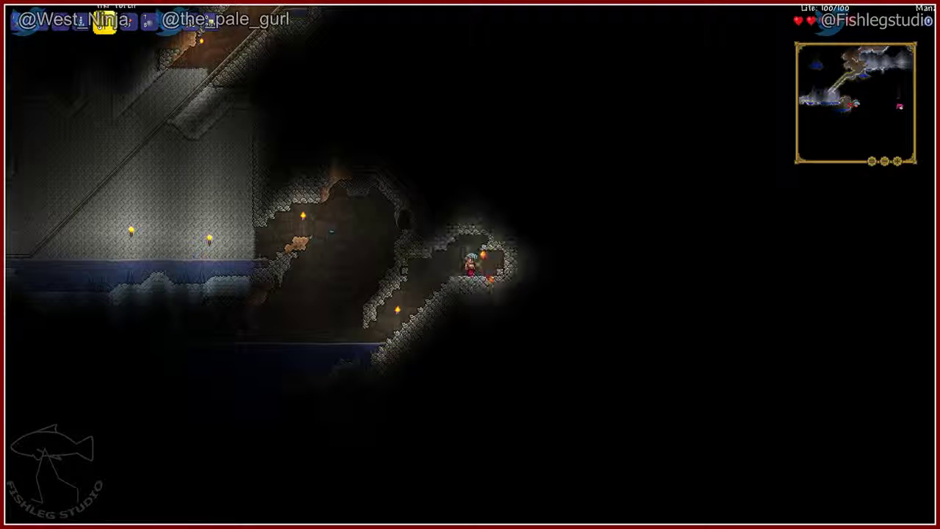
{"action": "key", "text": "2"}
{"action": "key", "text": "4"}
{"action": "key", "text": "1"}
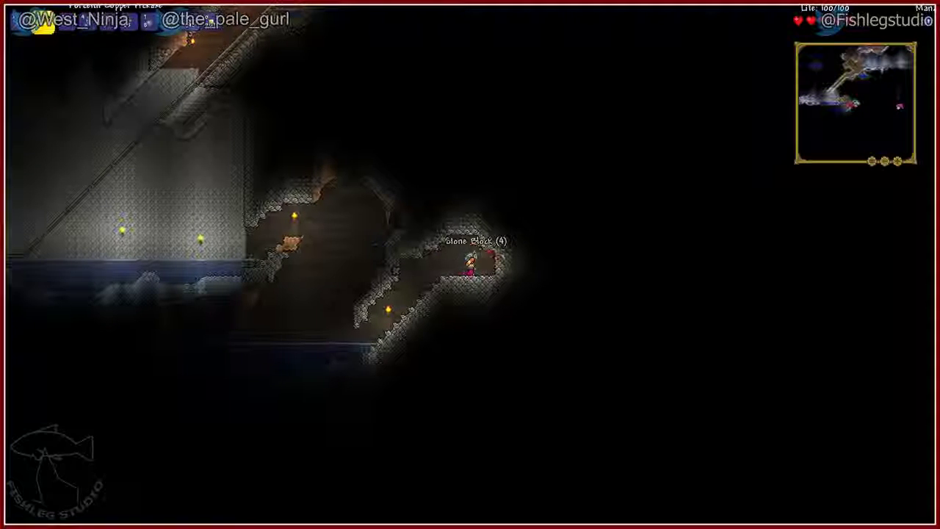
Keep mining the stone wall rightward and down, gathering about fifteen stone blocks
{"action": "left_click_drag", "start_coordinate": [491, 256], "coordinate": [491, 255]}
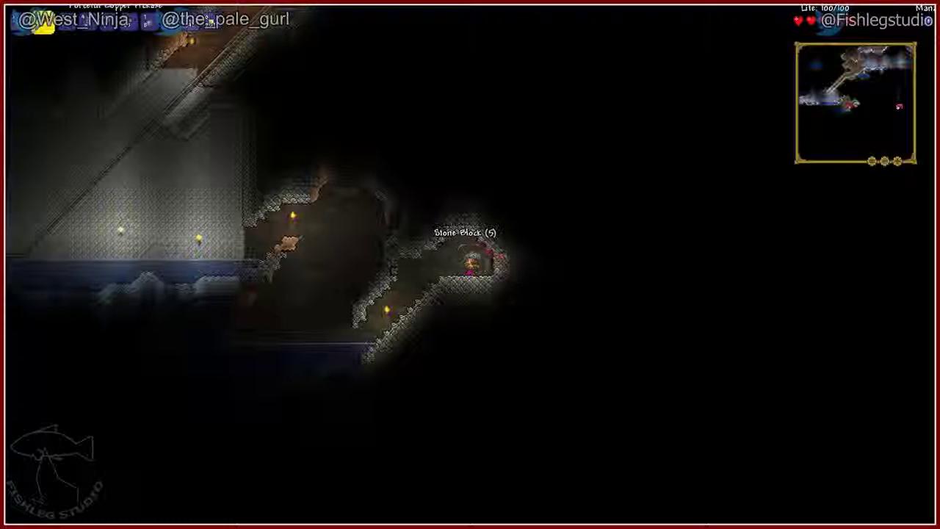
{"action": "left_click", "coordinate": [491, 261]}
{"action": "left_click", "coordinate": [498, 273]}
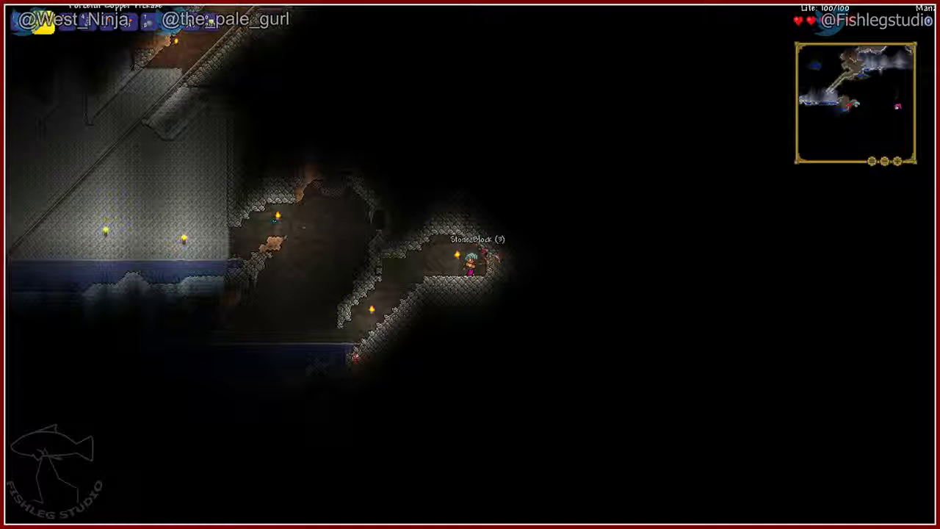
{"action": "left_click_drag", "start_coordinate": [499, 257], "coordinate": [499, 257]}
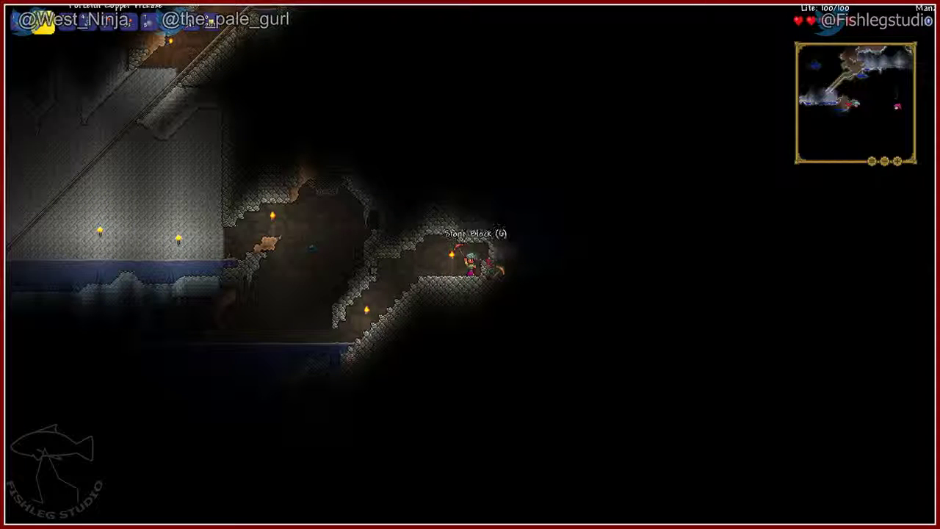
{"action": "left_click_drag", "start_coordinate": [500, 274], "coordinate": [500, 275]}
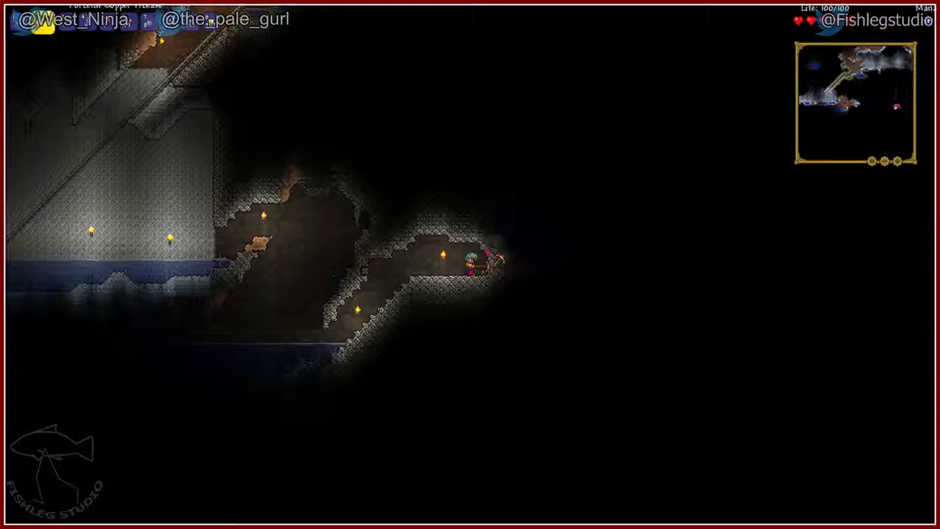
{"action": "left_click_drag", "start_coordinate": [499, 261], "coordinate": [491, 293]}
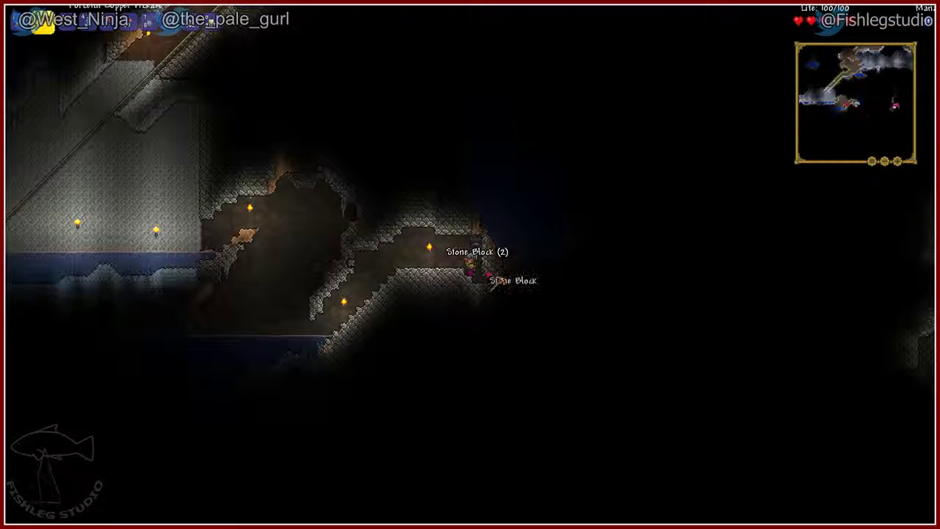
{"action": "left_click_drag", "start_coordinate": [488, 288], "coordinate": [496, 287]}
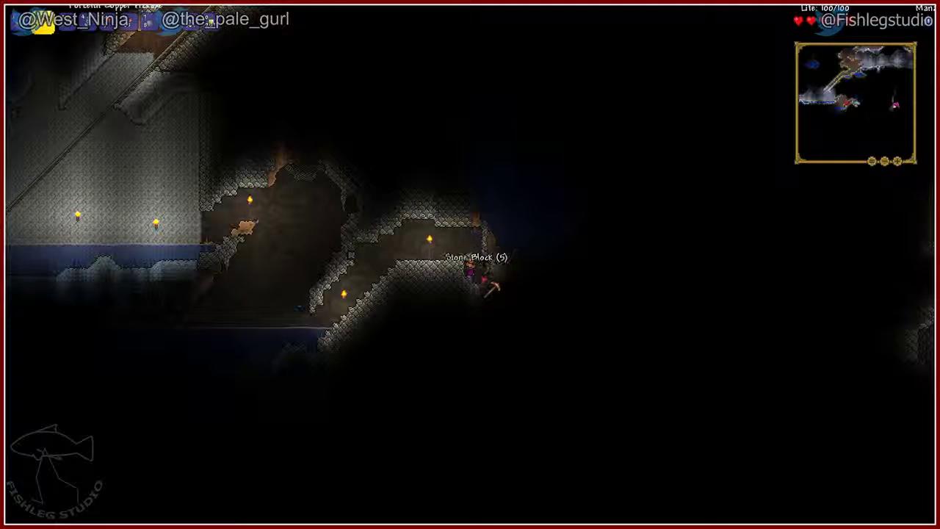